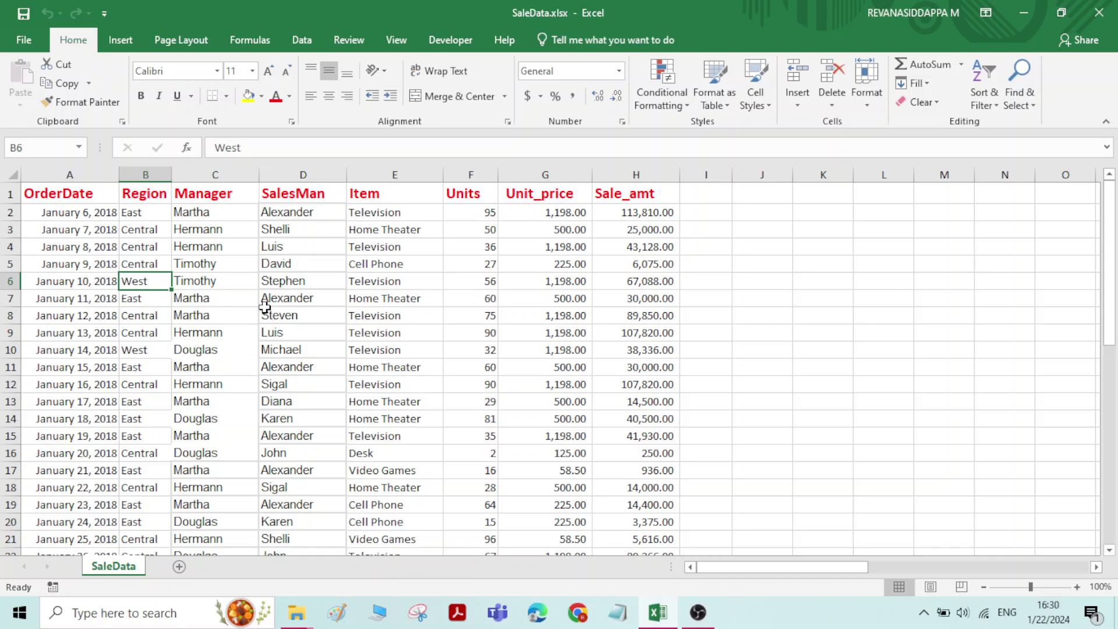
# Step: Review the sales records, covering the order date, region, manager, salesman, item, units and unit price columns
pyautogui.click(248, 283)
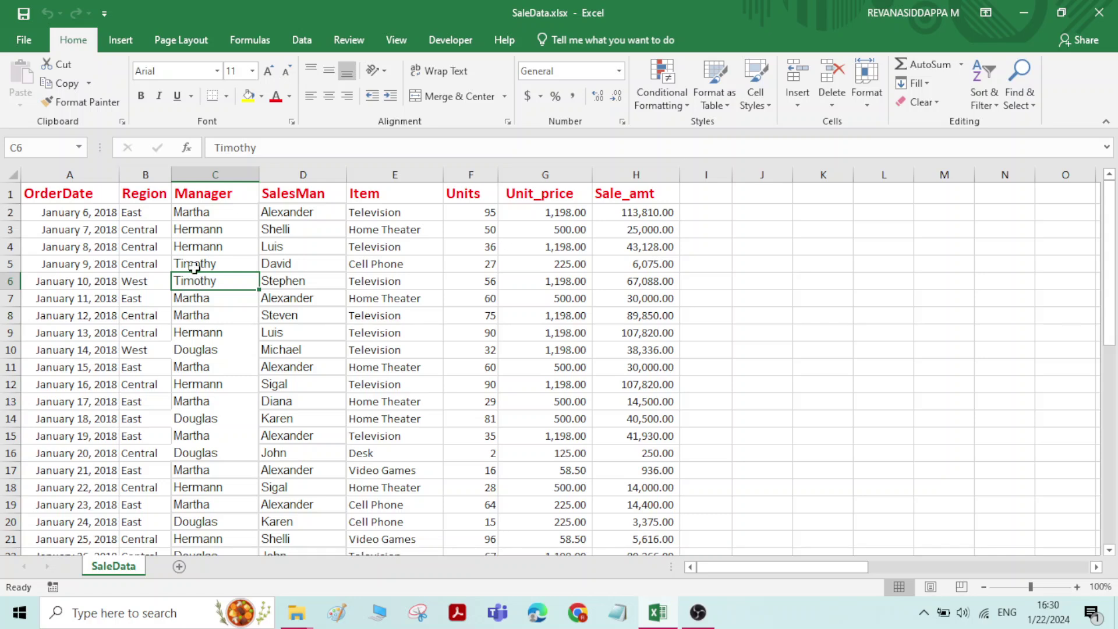
pyautogui.click(149, 214)
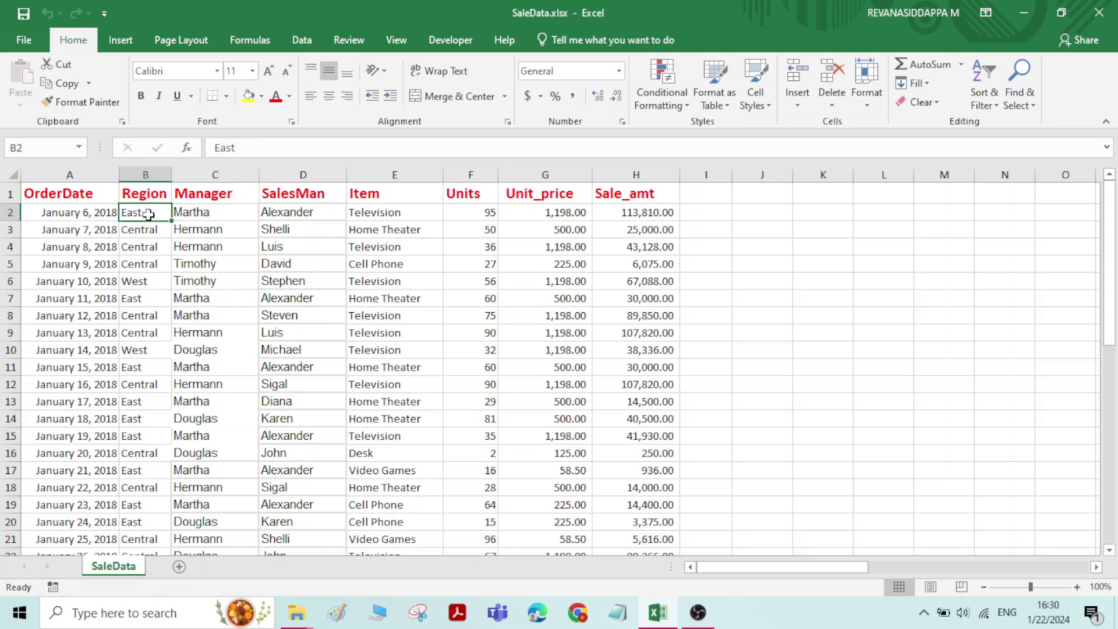
pyautogui.click(149, 230)
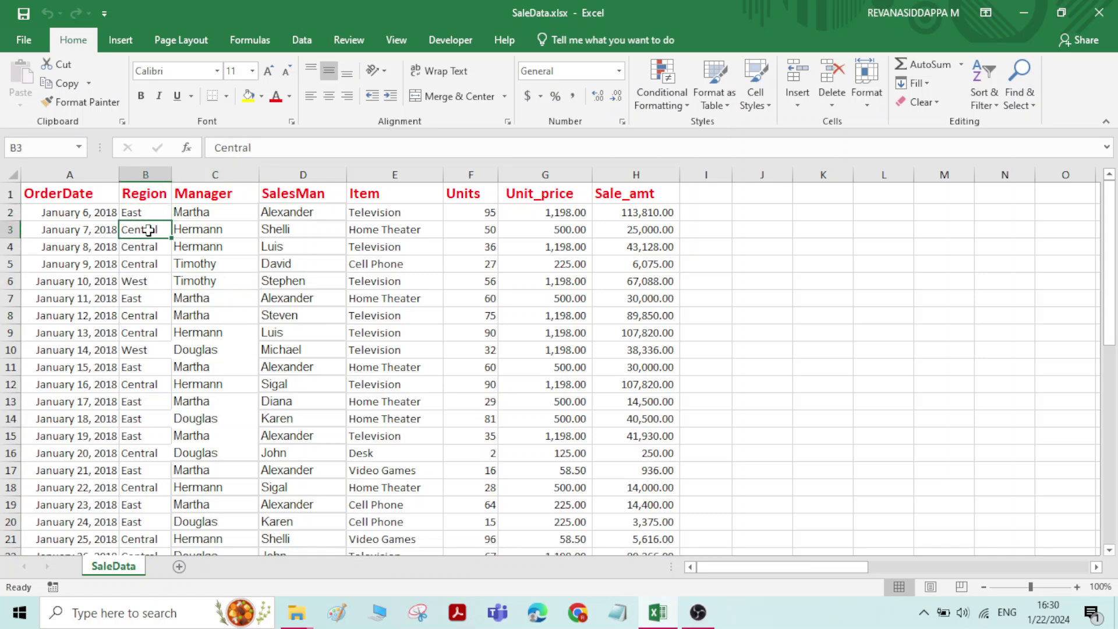
pyautogui.click(145, 282)
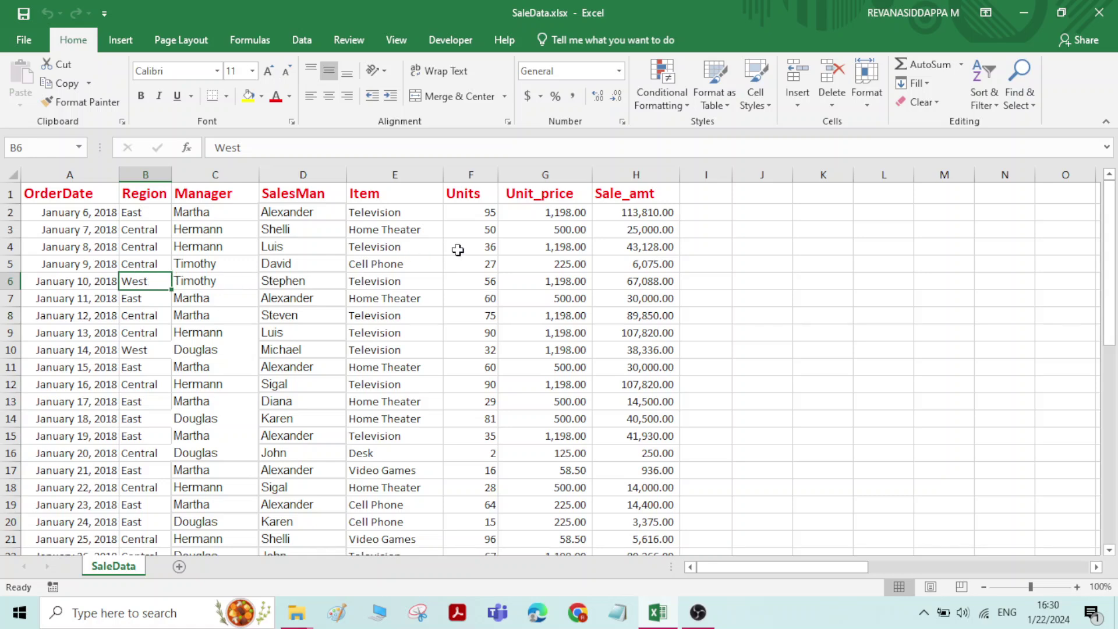
pyautogui.moveTo(26, 194); pyautogui.dragTo(582, 489)
pyautogui.scroll(6, 341, 419)
pyautogui.click(212, 384)
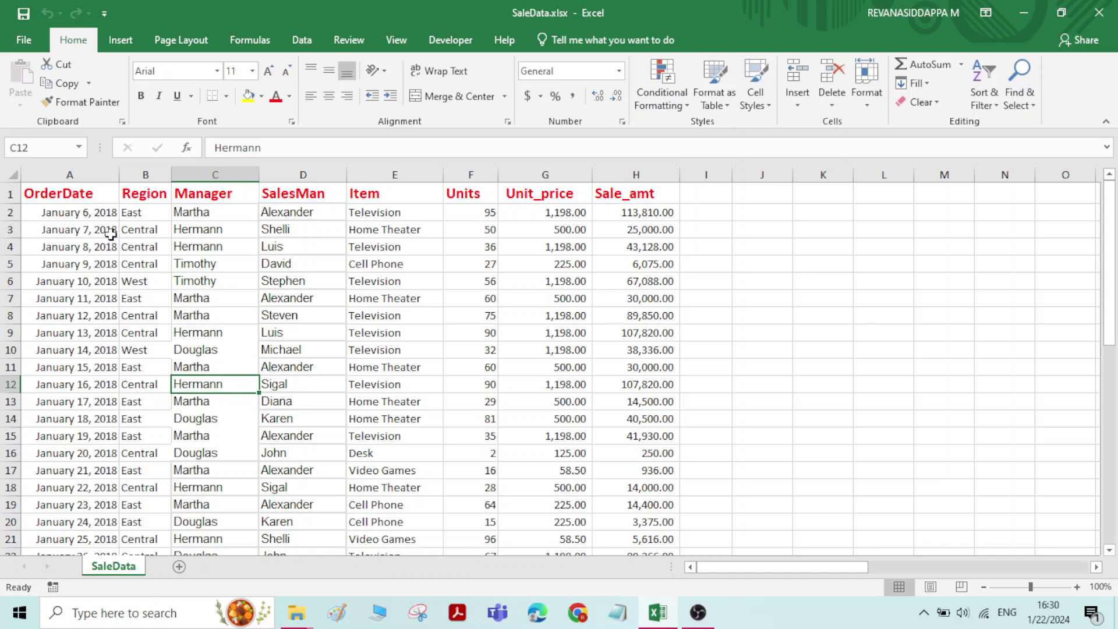
pyautogui.click(225, 212)
pyautogui.click(288, 214)
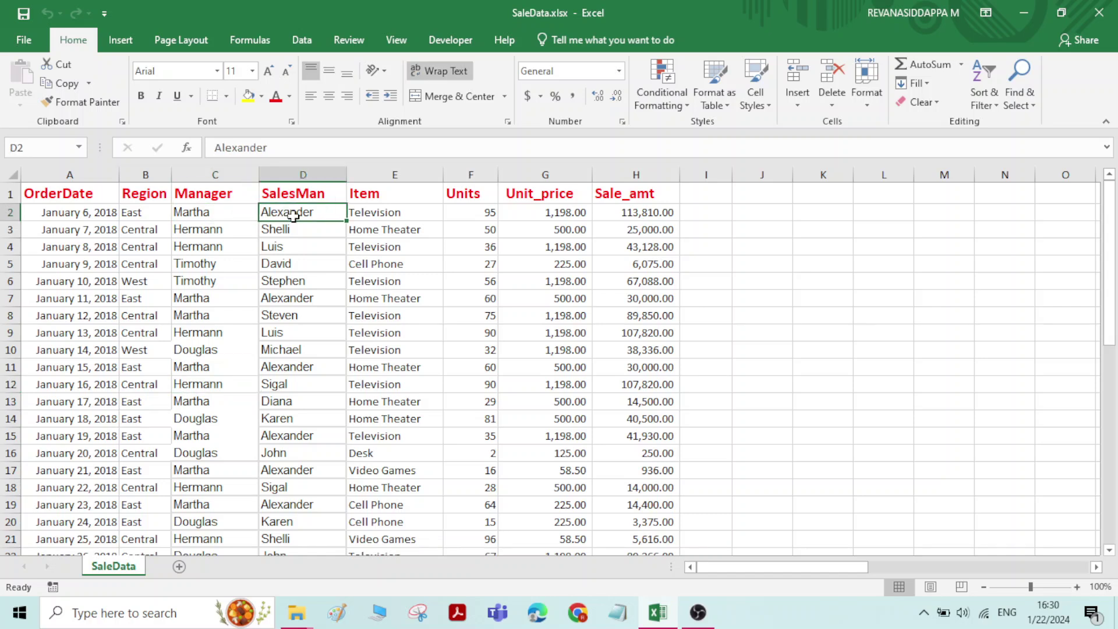
pyautogui.click(386, 214)
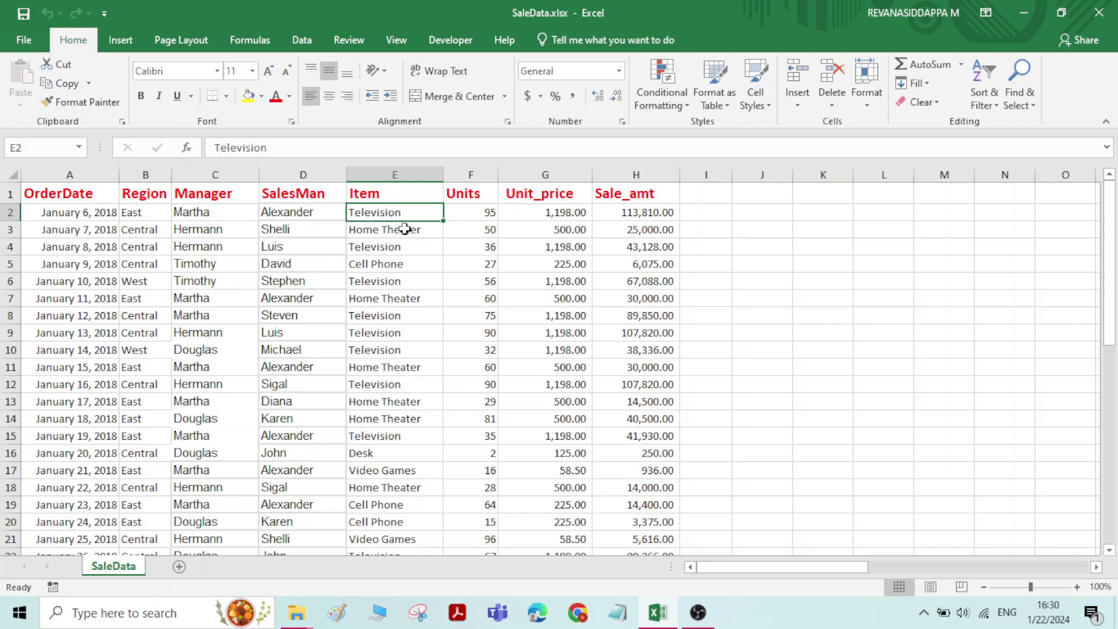
pyautogui.click(482, 215)
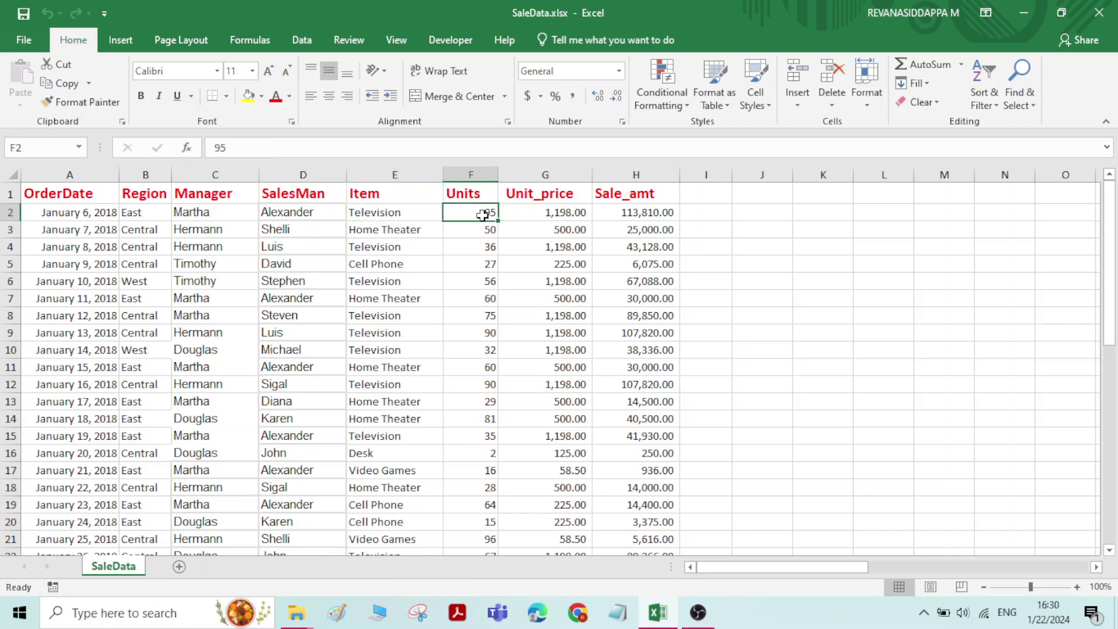
pyautogui.click(72, 213)
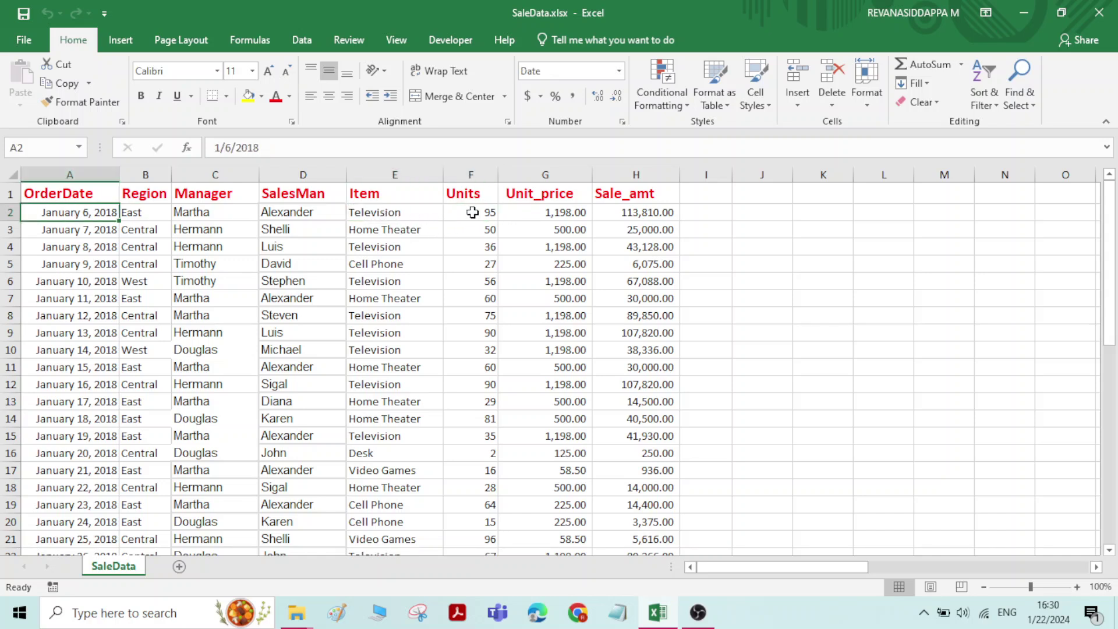
pyautogui.click(473, 213)
pyautogui.click(536, 217)
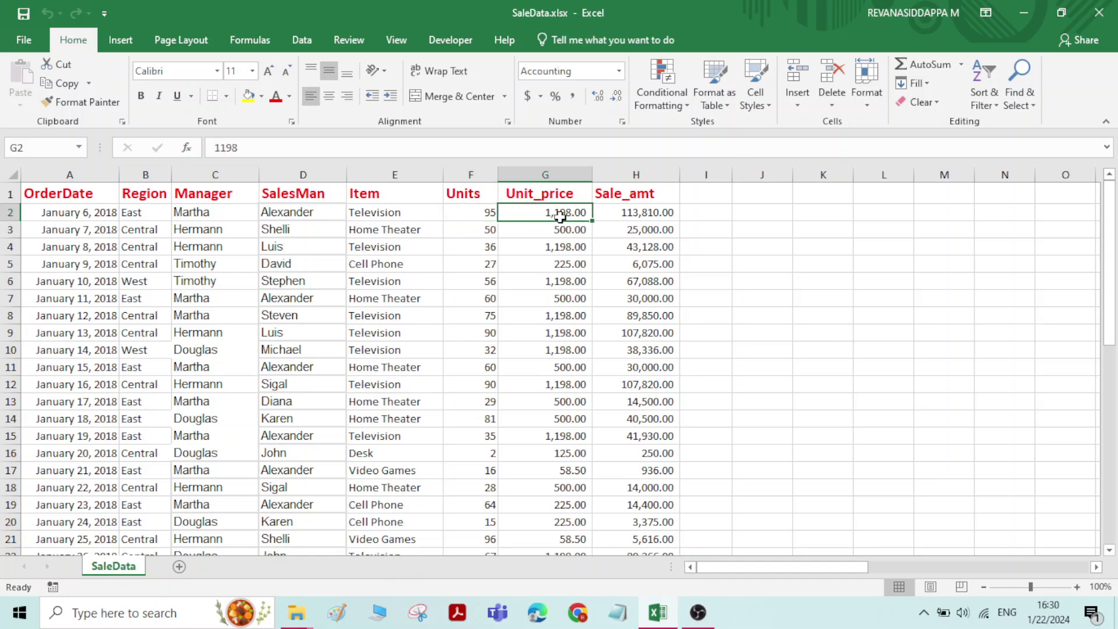
# Step: Examine the Sale_amt formula in H2 together with the Units and Unit_price cells it refers to
pyautogui.click(662, 214)
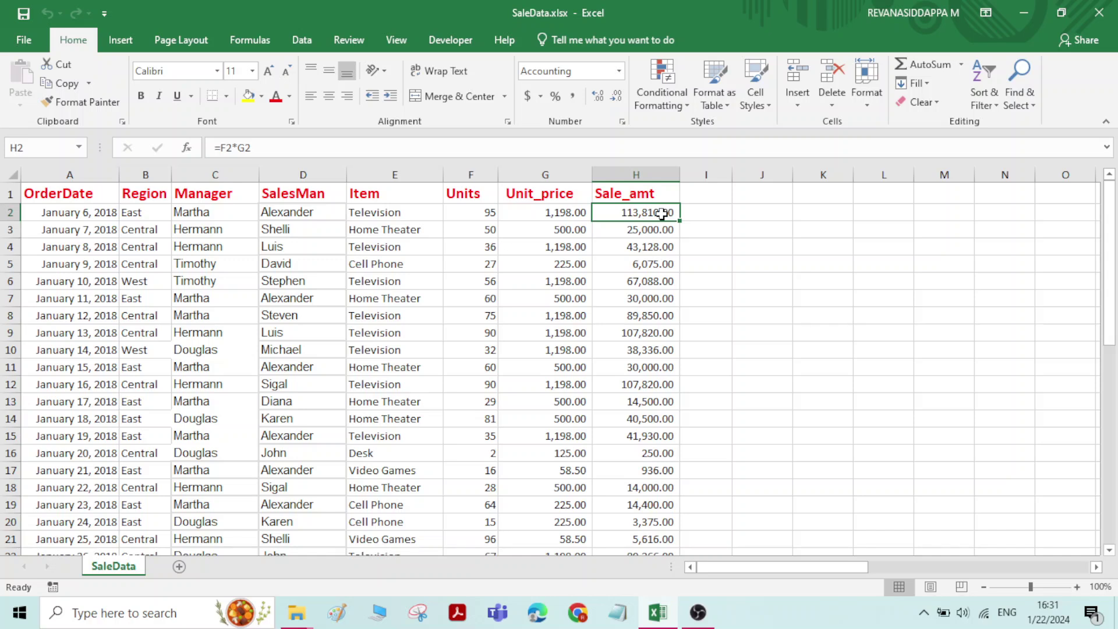
pyautogui.click(463, 213)
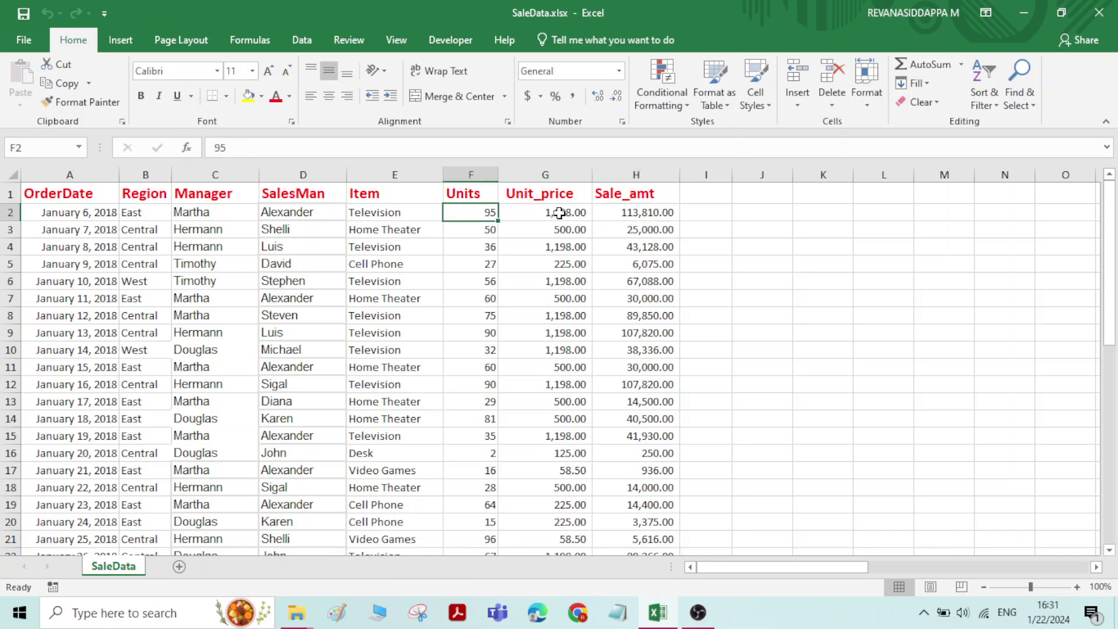
pyautogui.click(559, 213)
pyautogui.click(649, 214)
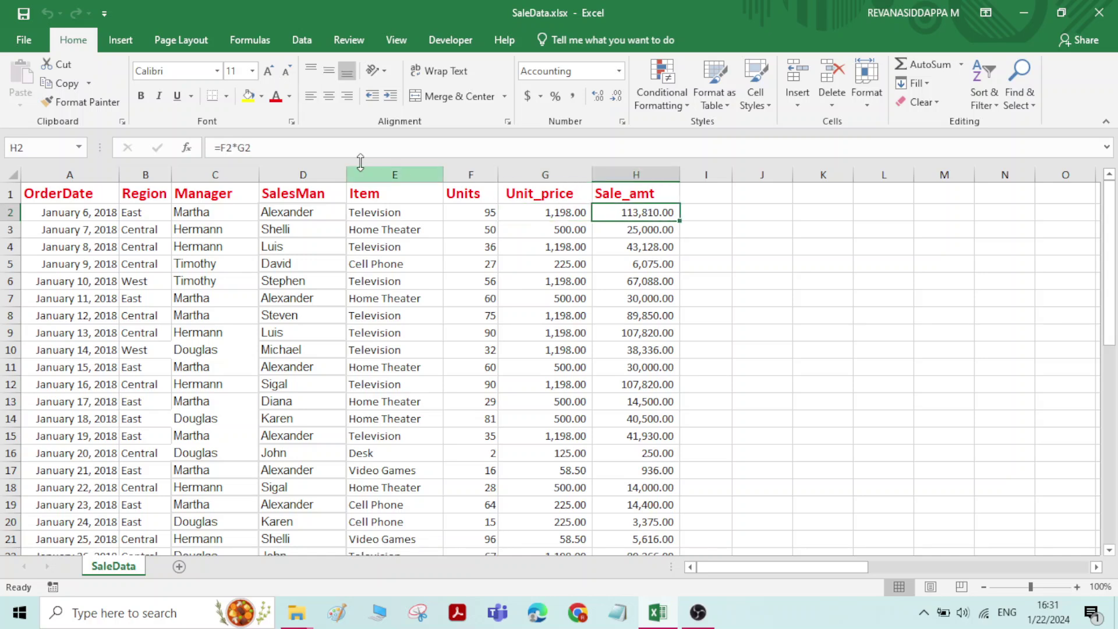
pyautogui.click(320, 146)
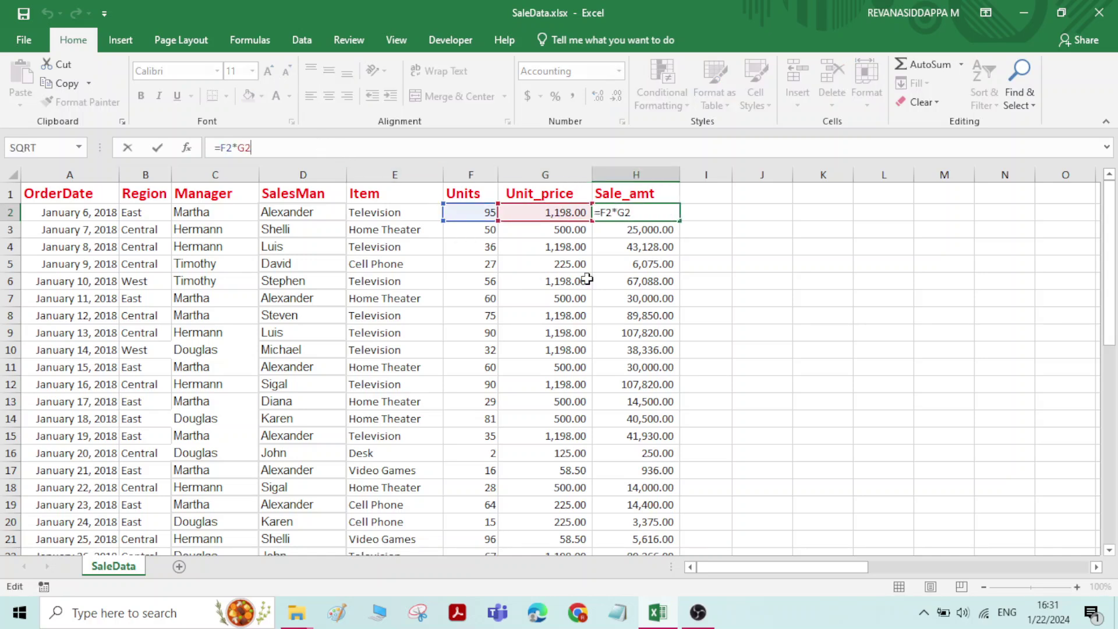
pyautogui.click(586, 280)
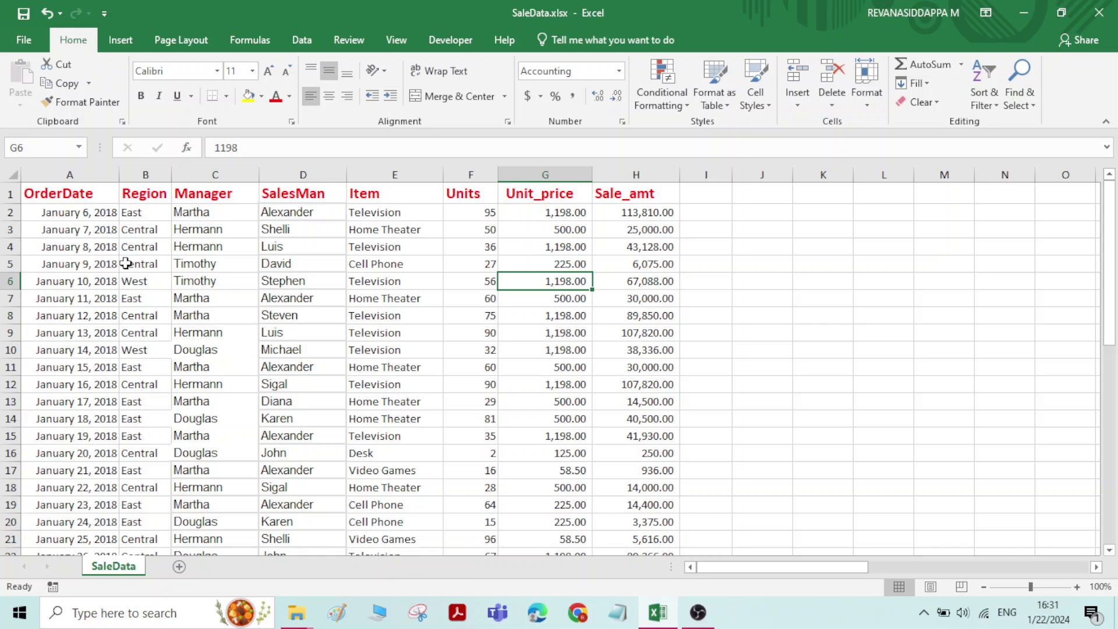
# Step: Look over individual entries in the Manager, SalesMan, OrderDate and Item columns
pyautogui.click(222, 216)
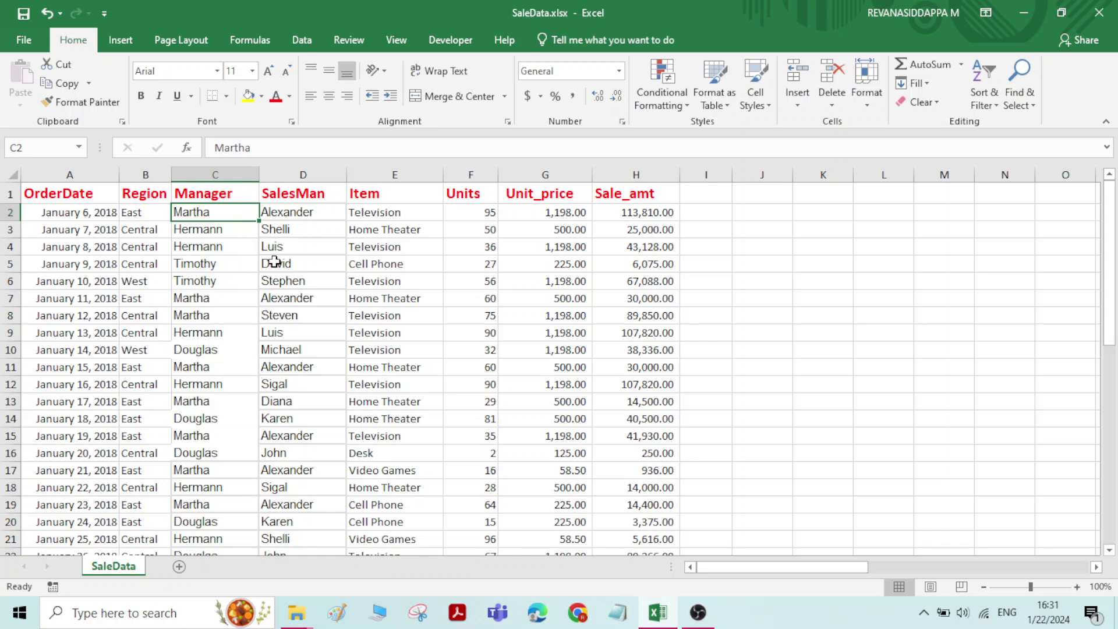
pyautogui.click(299, 315)
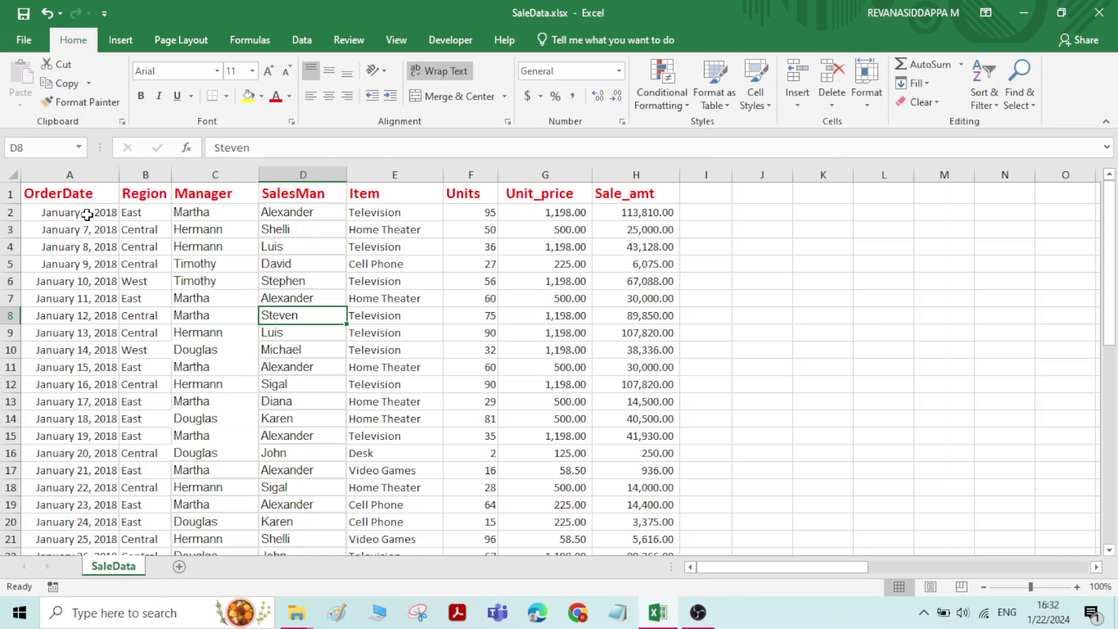
pyautogui.click(77, 453)
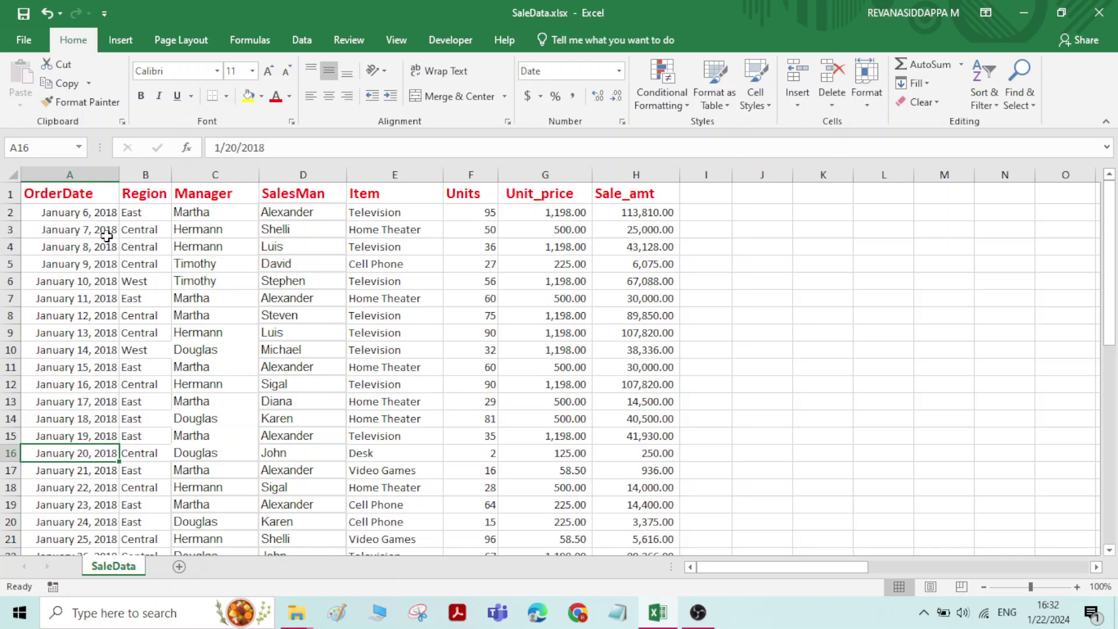
pyautogui.click(220, 280)
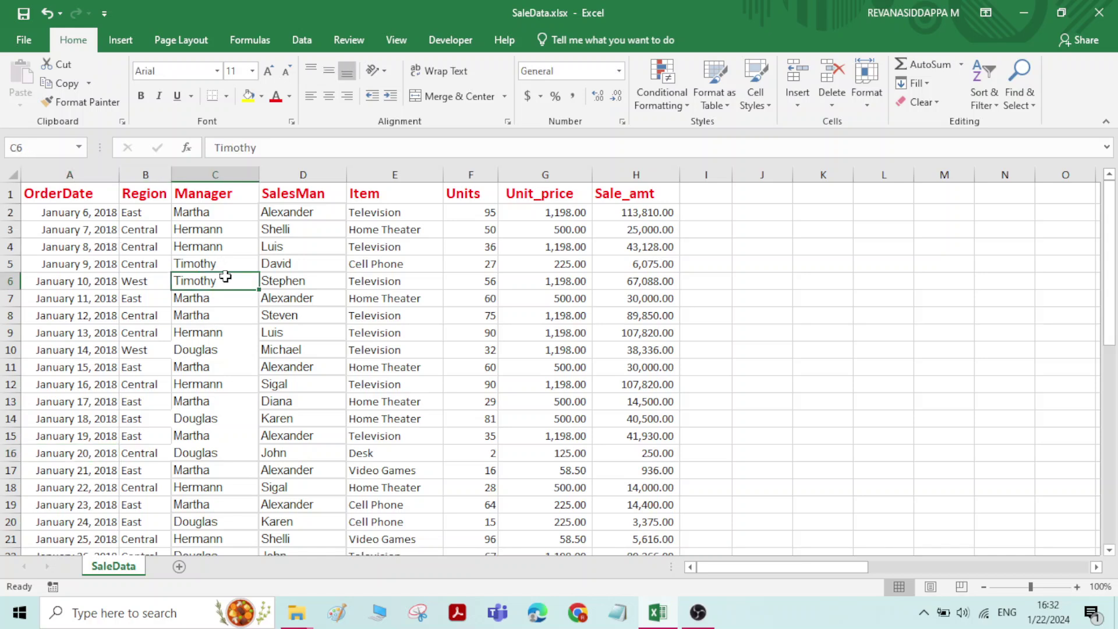
pyautogui.click(202, 301)
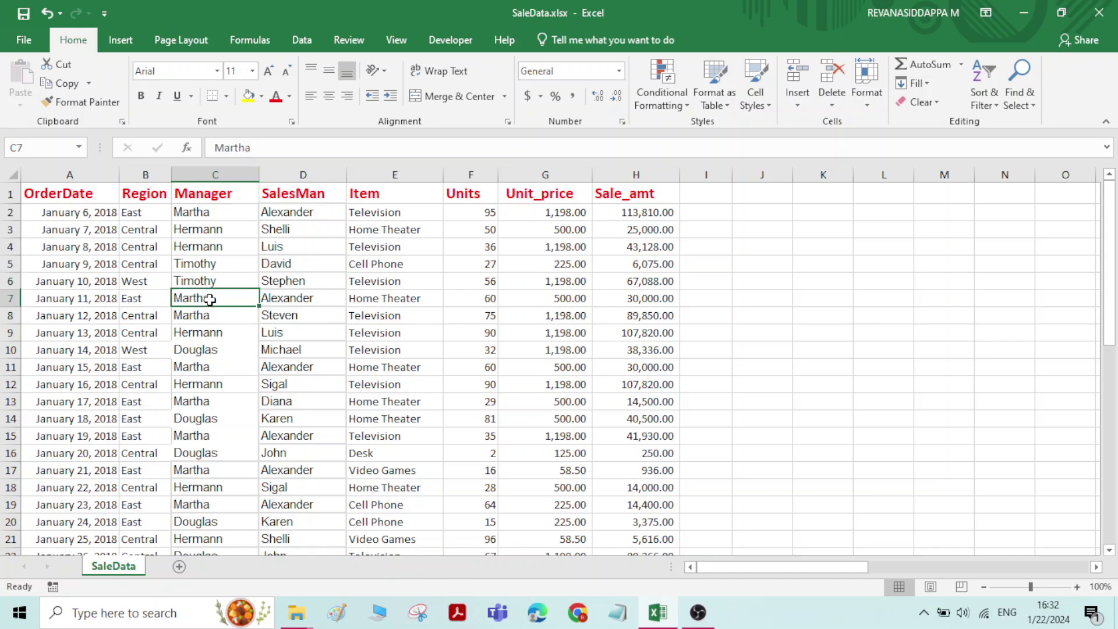
pyautogui.click(393, 299)
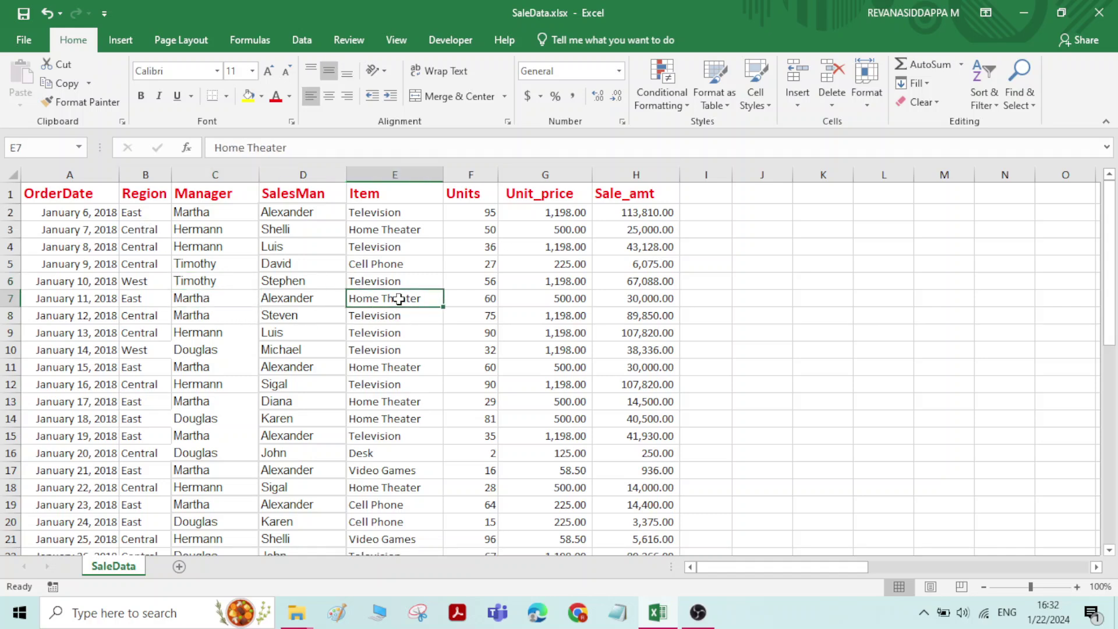
pyautogui.click(215, 298)
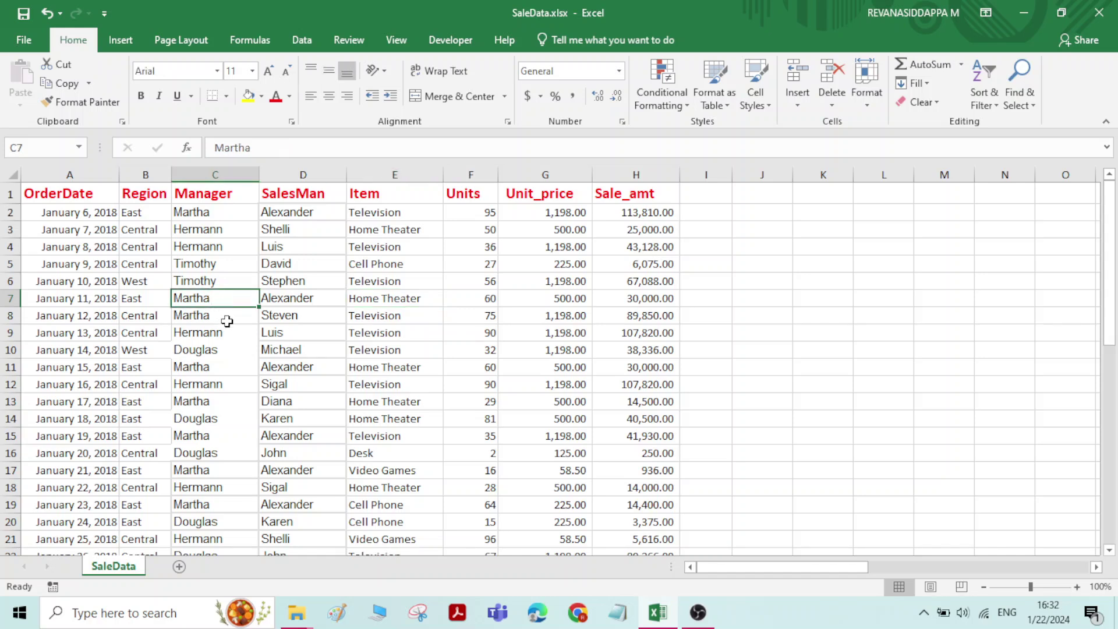
# Step: Insert a blank column before the SalesMan column and delete it again
pyautogui.click(303, 173)
pyautogui.rightClick(304, 174)
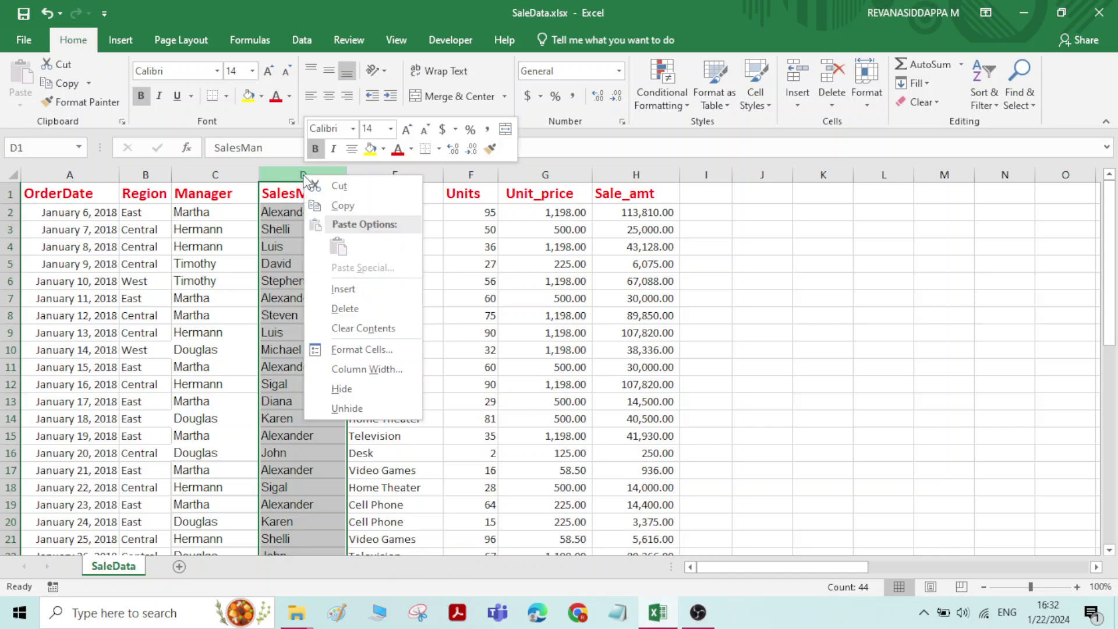
pyautogui.click(347, 290)
pyautogui.click(306, 216)
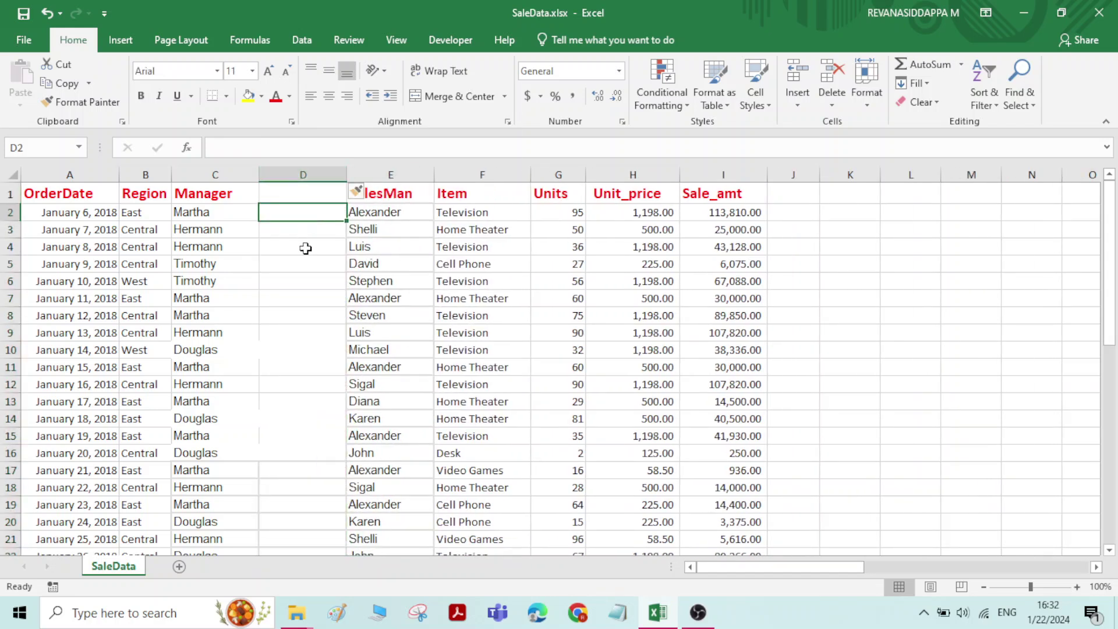
pyautogui.rightClick(309, 173)
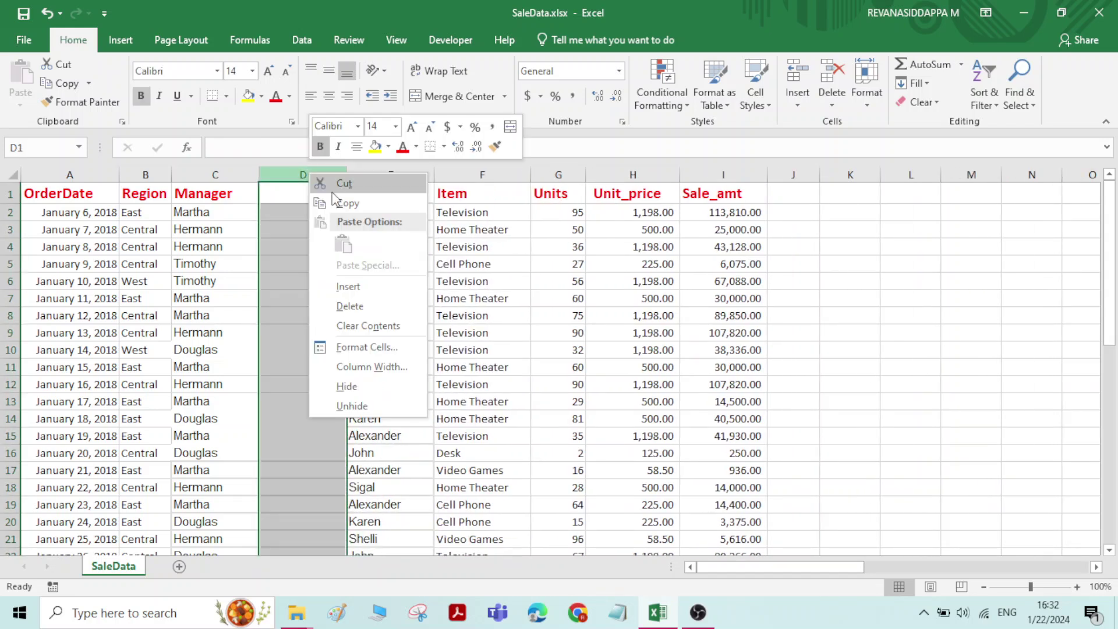
pyautogui.click(349, 306)
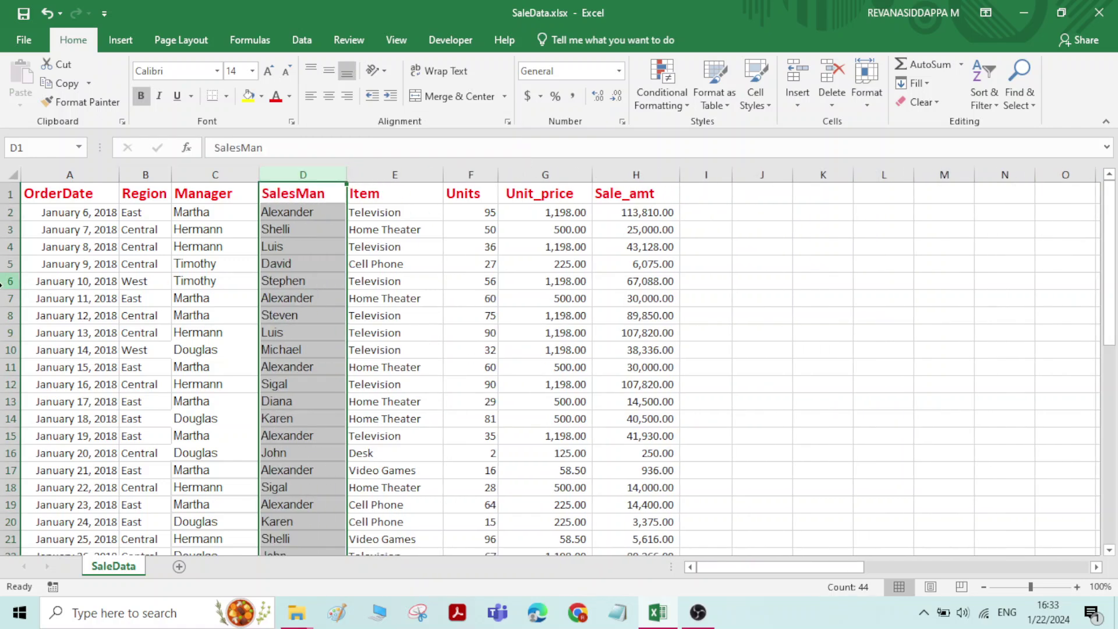
# Step: Insert a blank row above the January 10, 2018 record and delete it again
pyautogui.click(3, 282)
pyautogui.rightClick(3, 282)
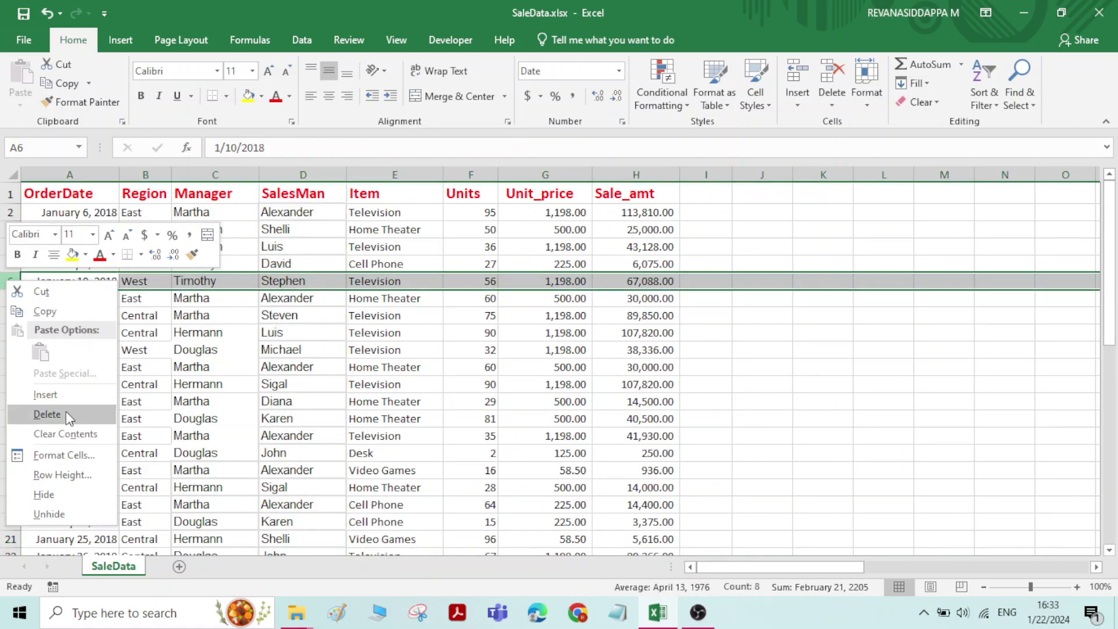
pyautogui.click(65, 395)
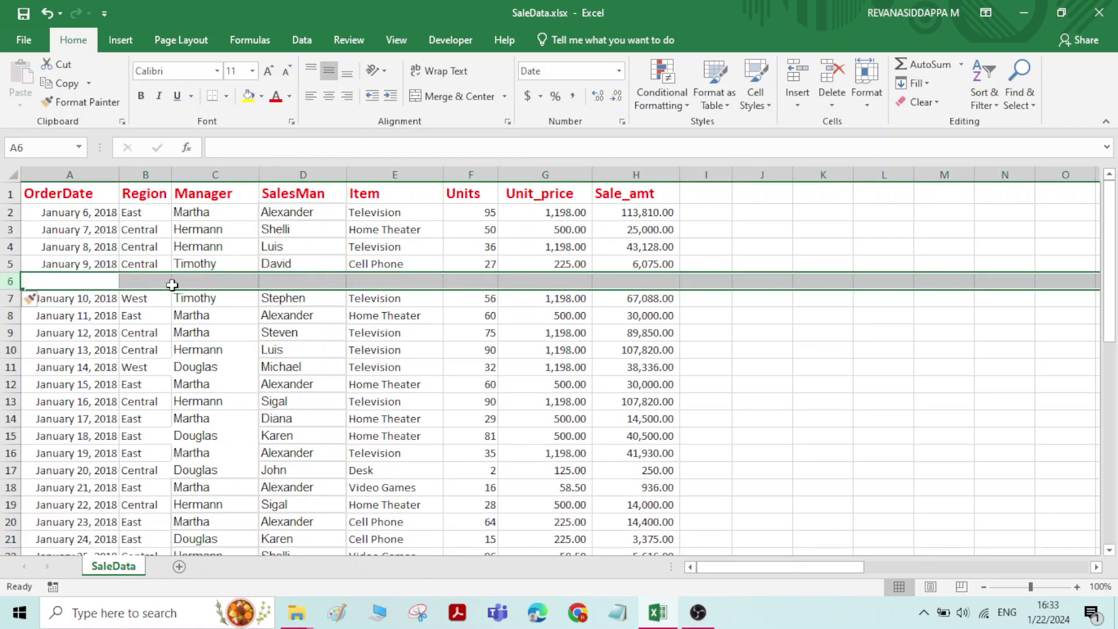
pyautogui.click(171, 285)
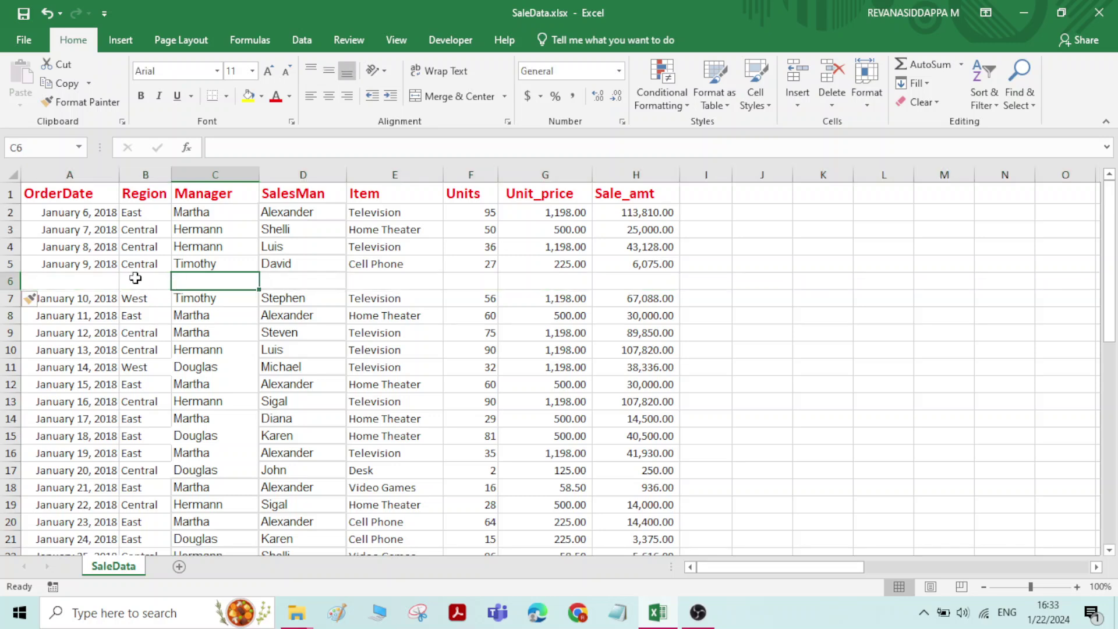
pyautogui.click(2, 282)
pyautogui.rightClick(3, 281)
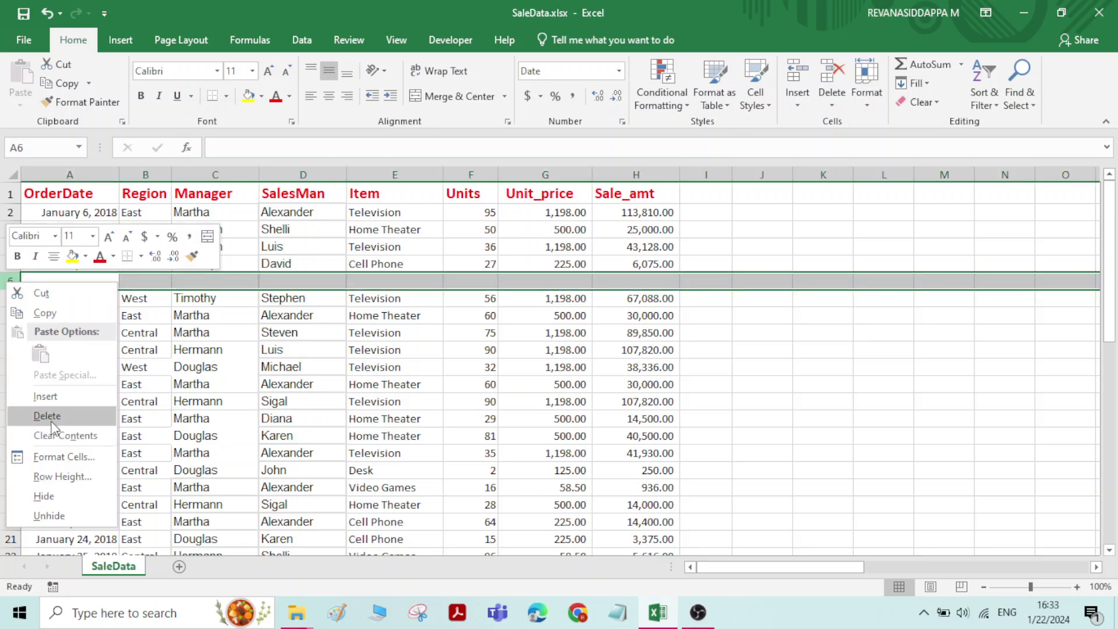
pyautogui.click(47, 415)
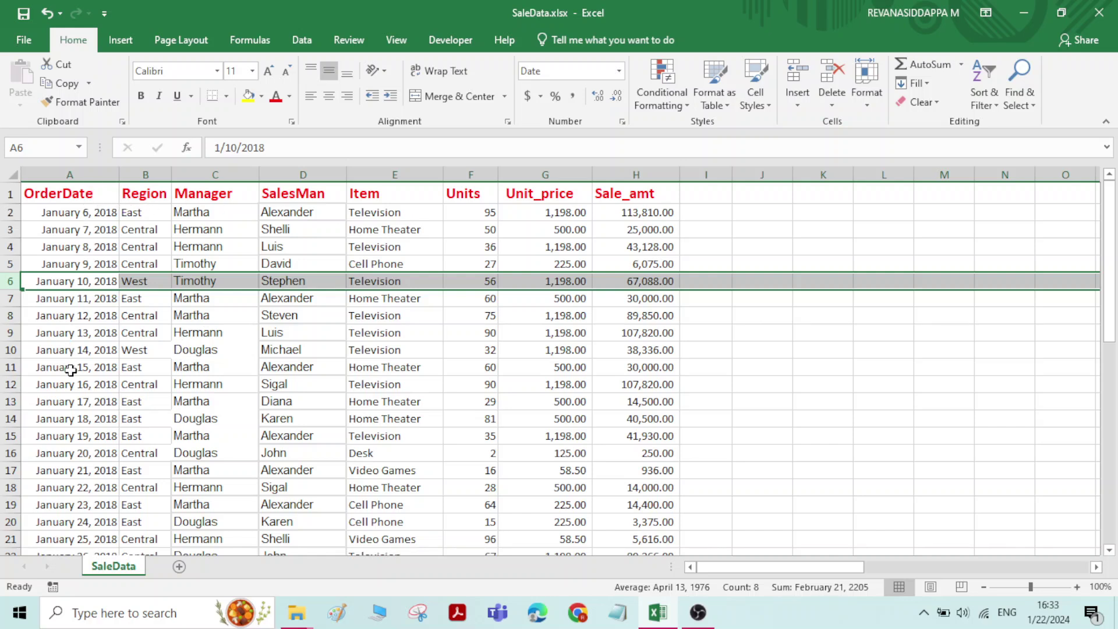
pyautogui.click(448, 381)
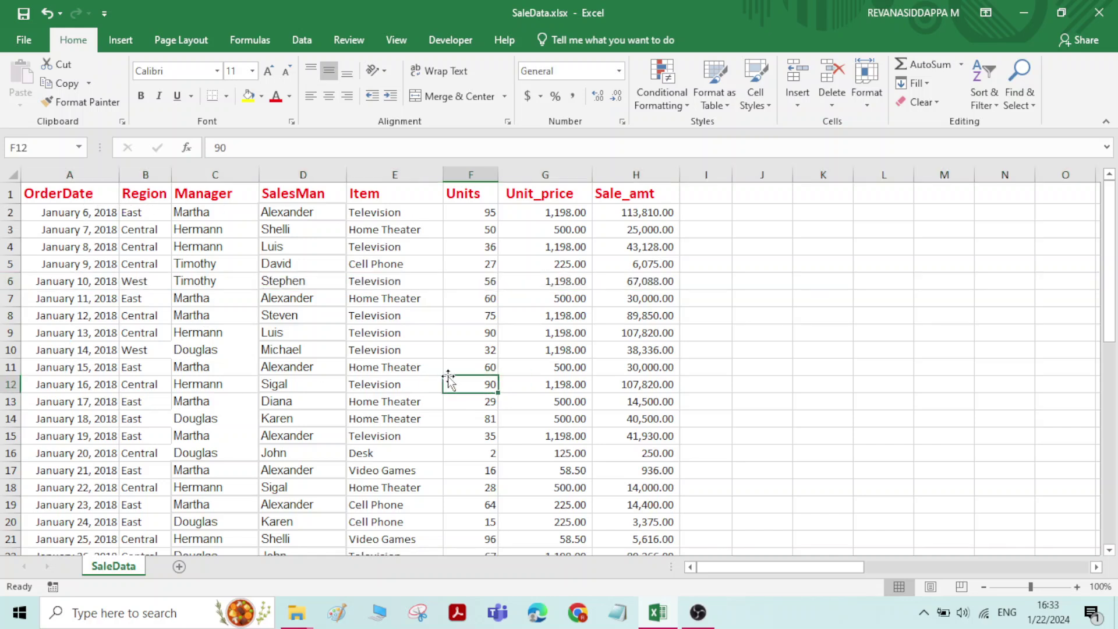
pyautogui.click(402, 315)
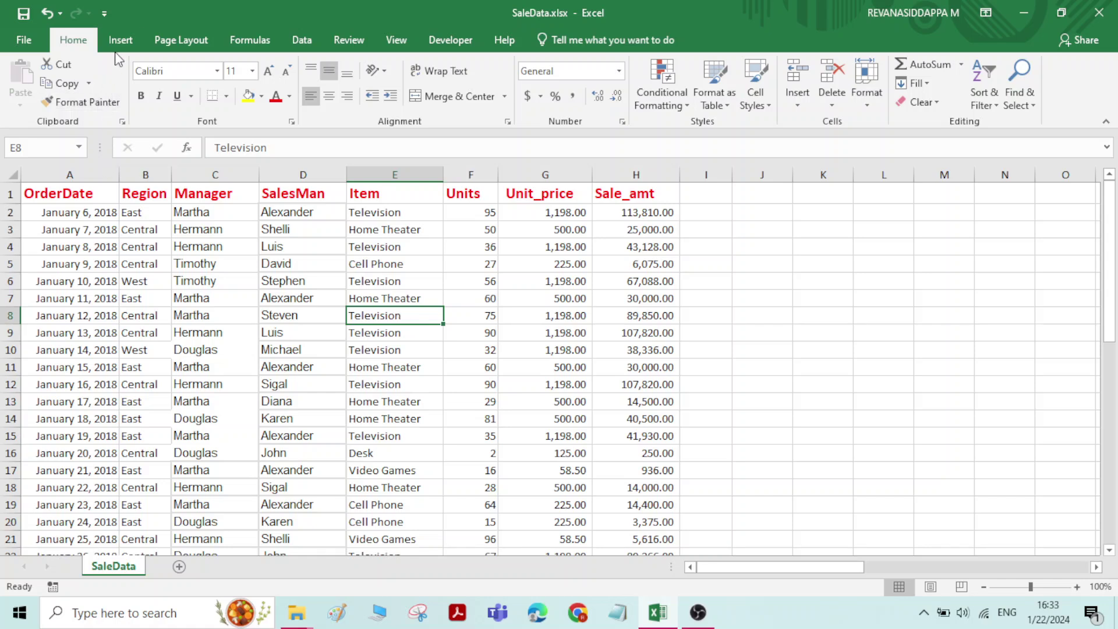
pyautogui.click(121, 42)
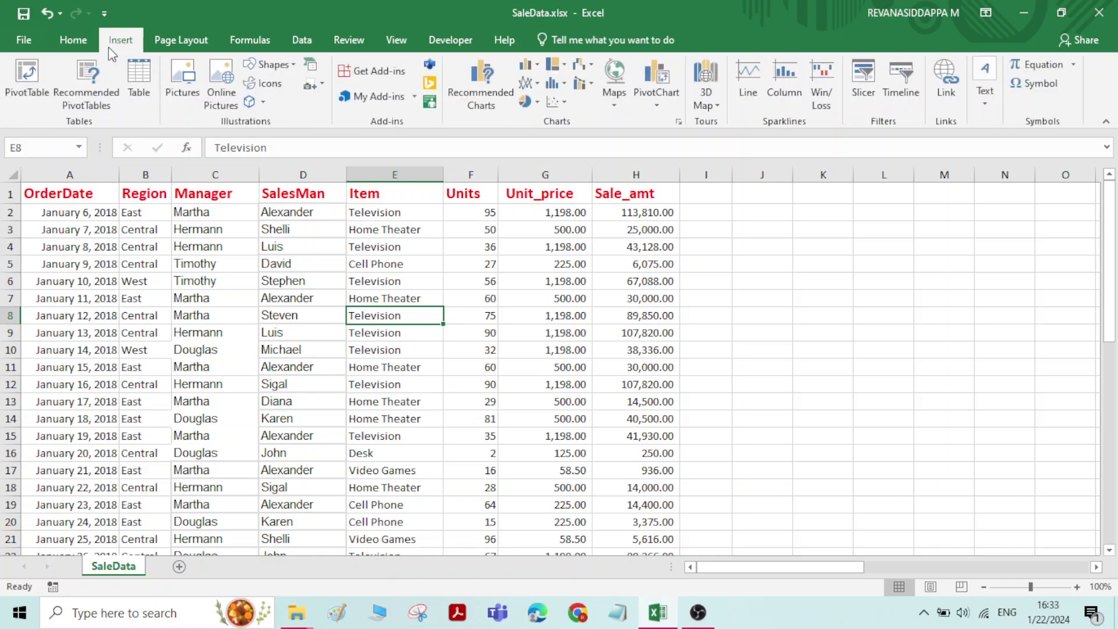
pyautogui.click(22, 85)
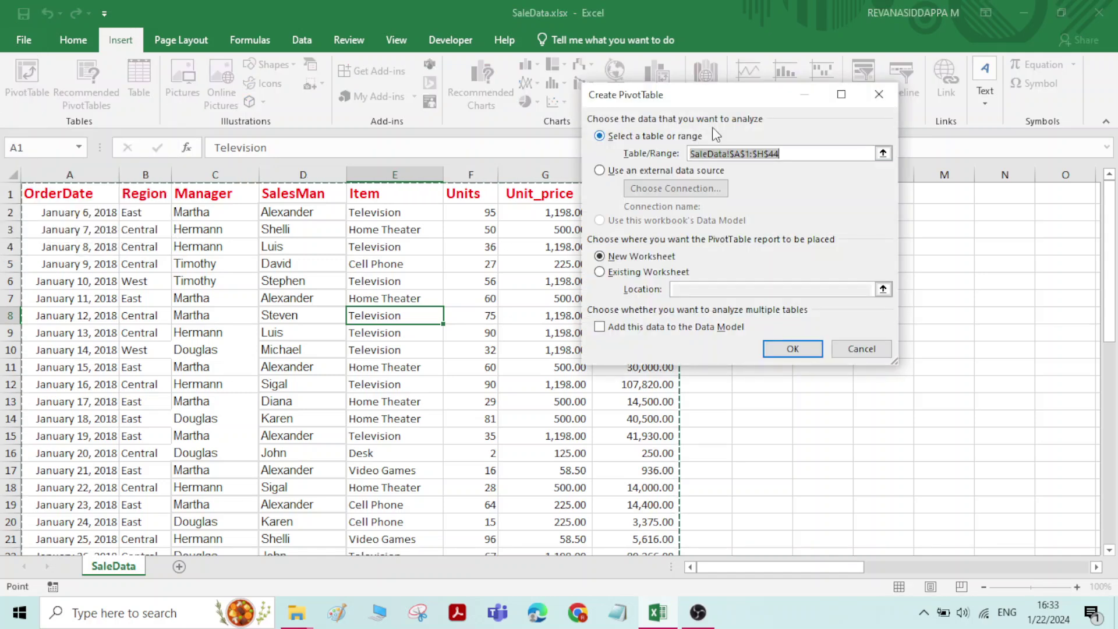
pyautogui.moveTo(735, 100); pyautogui.dragTo(850, 102)
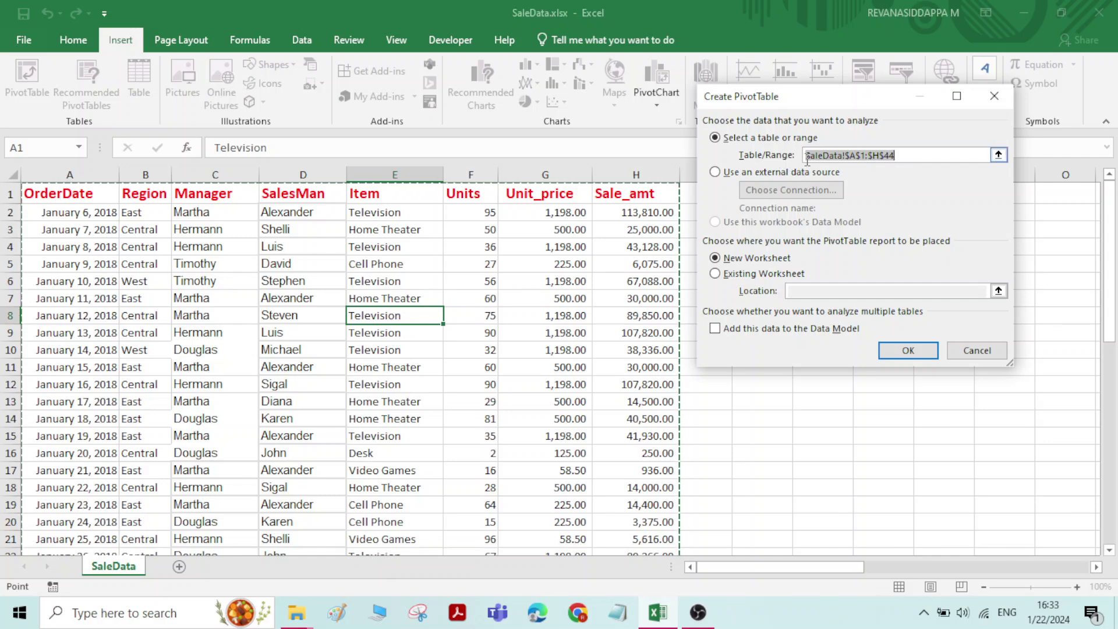
pyautogui.scroll(-9, 269, 269)
pyautogui.scroll(2, 268, 271)
pyautogui.scroll(7, 267, 272)
pyautogui.click(991, 352)
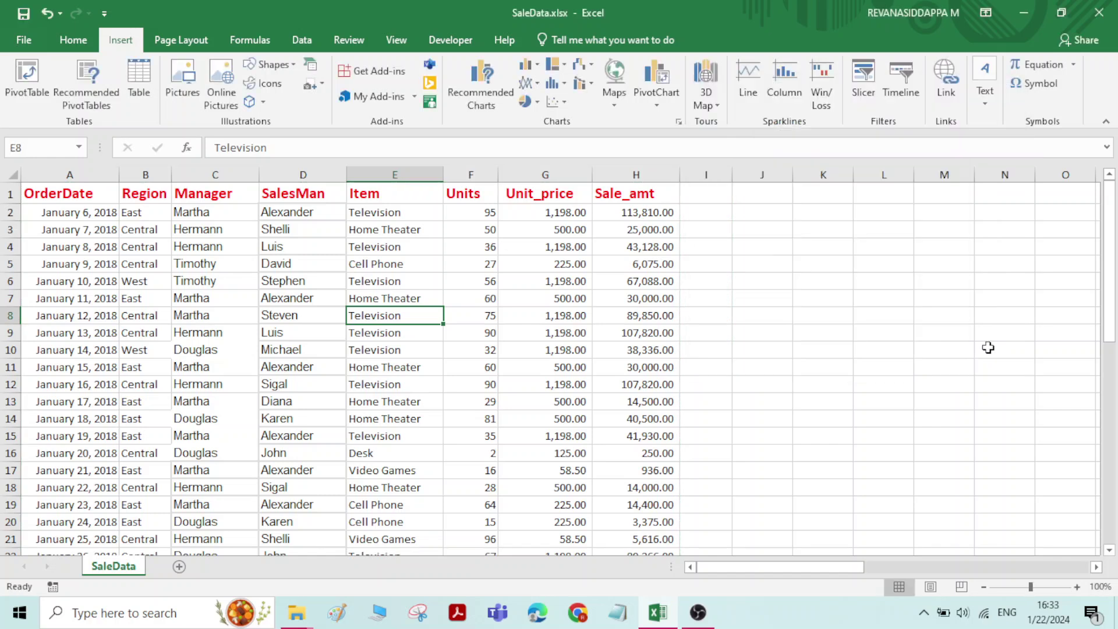
pyautogui.click(877, 315)
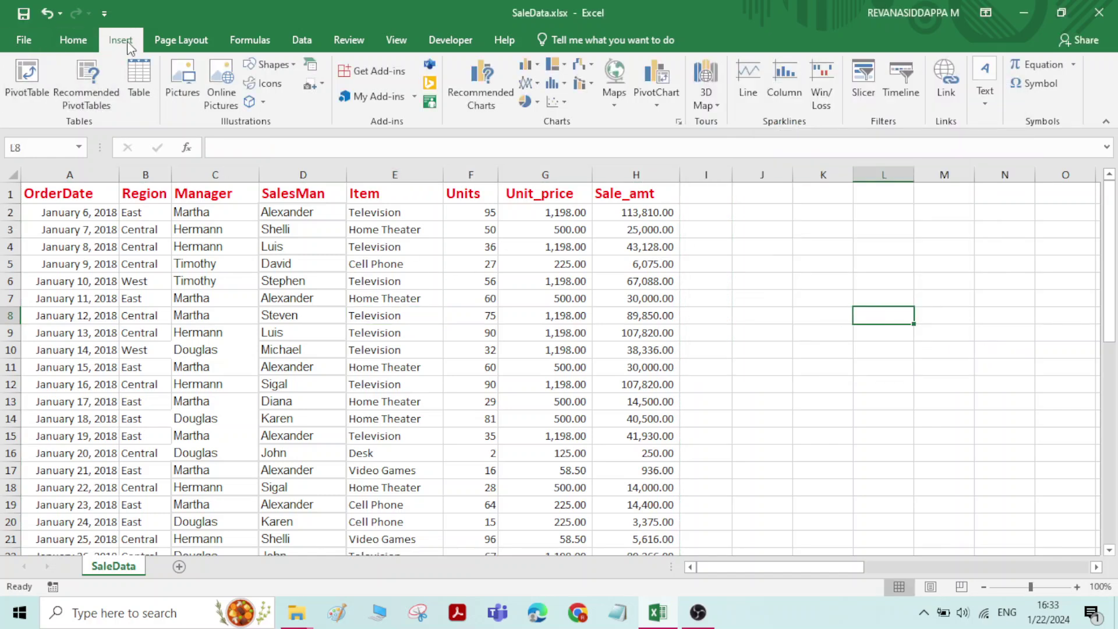
pyautogui.click(24, 85)
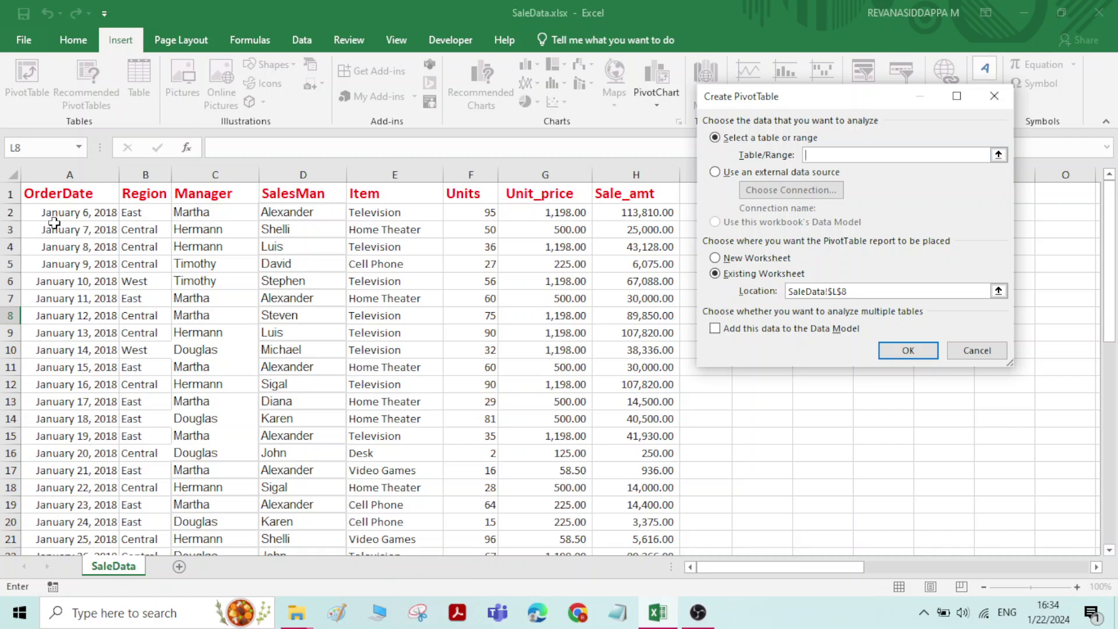
pyautogui.moveTo(44, 193); pyautogui.dragTo(666, 477)
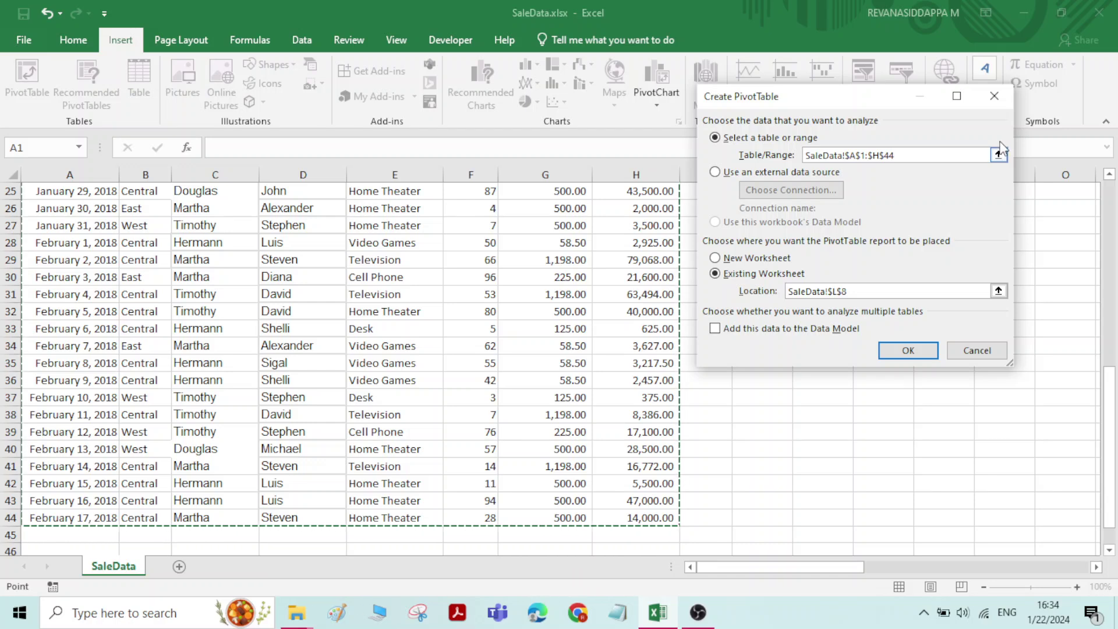
pyautogui.click(993, 96)
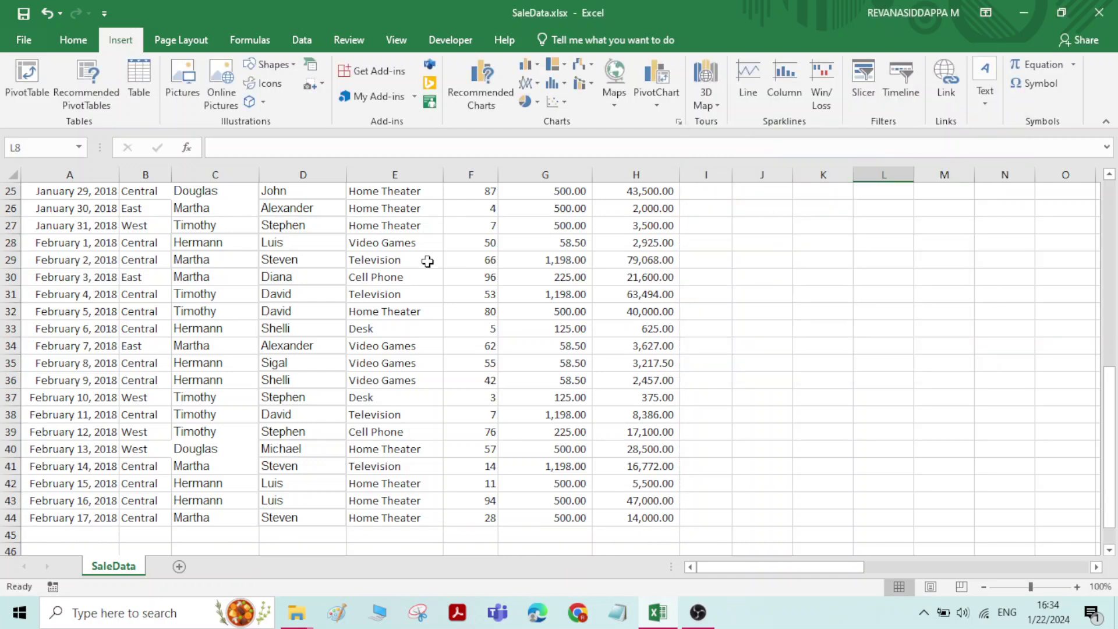
# Step: Create a PivotTable on a new worksheet from the sales data range SaleData!$A$1:$H$44
pyautogui.click(274, 275)
pyautogui.click(26, 79)
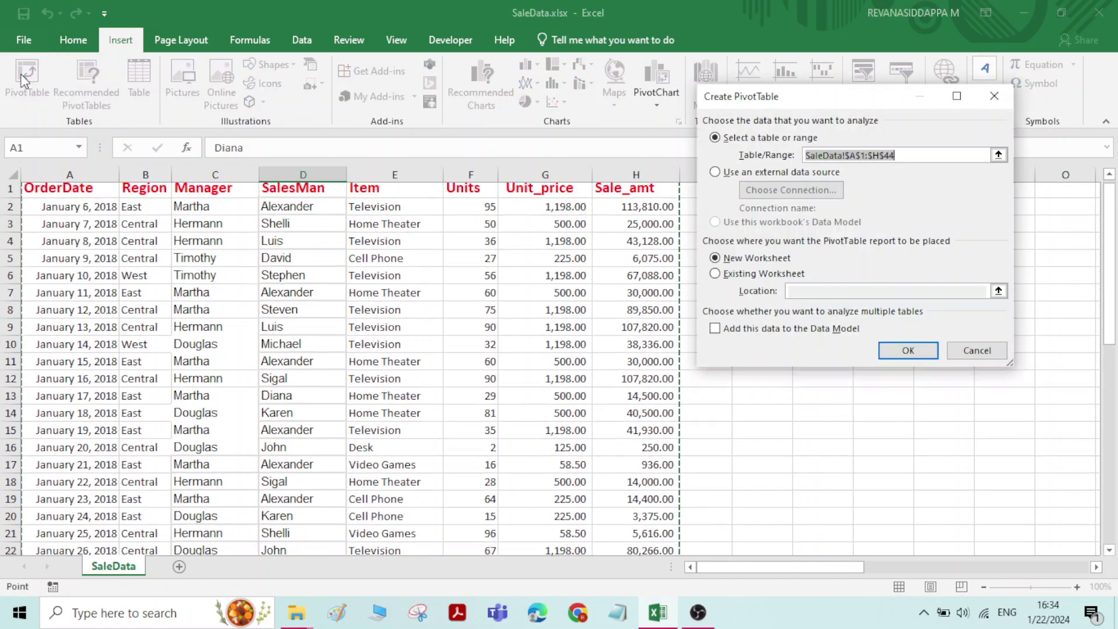
pyautogui.scroll(-5, 402, 367)
pyautogui.scroll(-5, 401, 367)
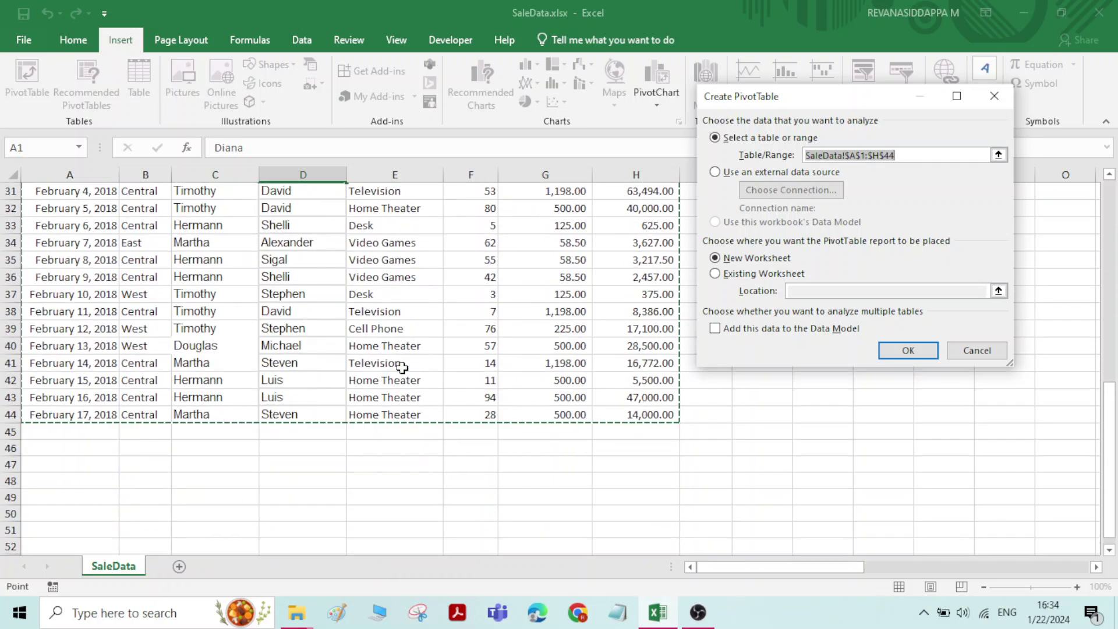
pyautogui.scroll(5, 400, 366)
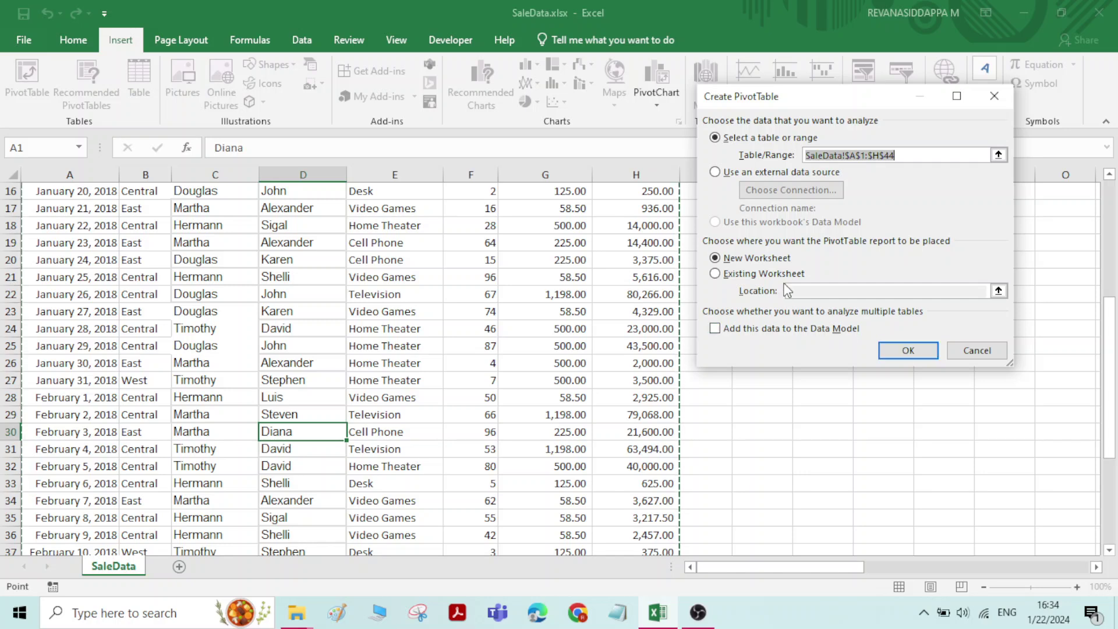
pyautogui.click(767, 257)
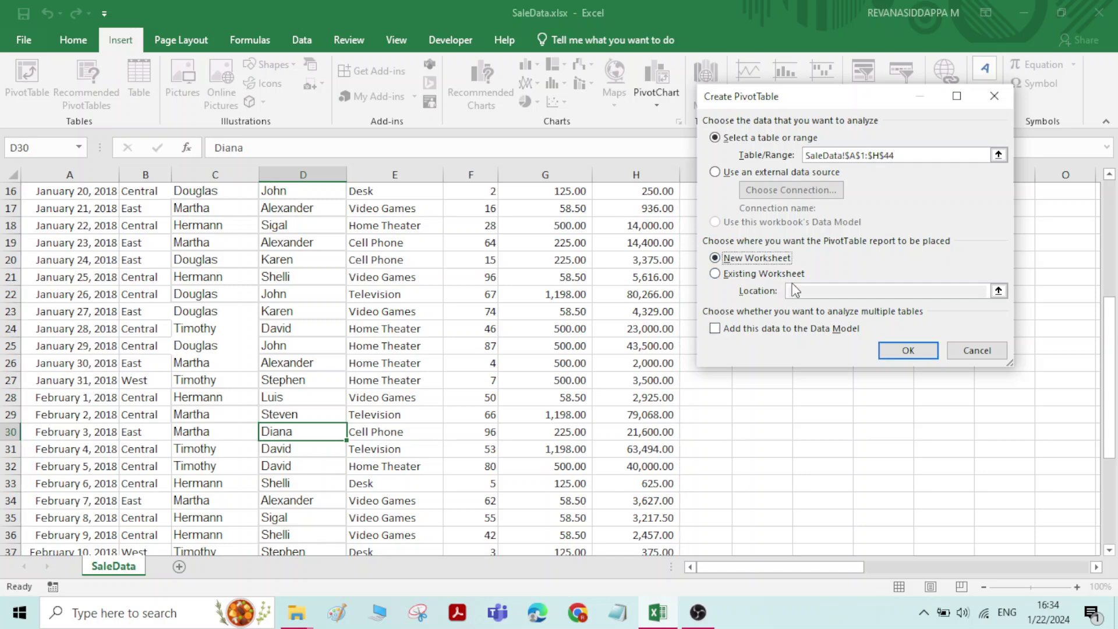
pyautogui.click(910, 352)
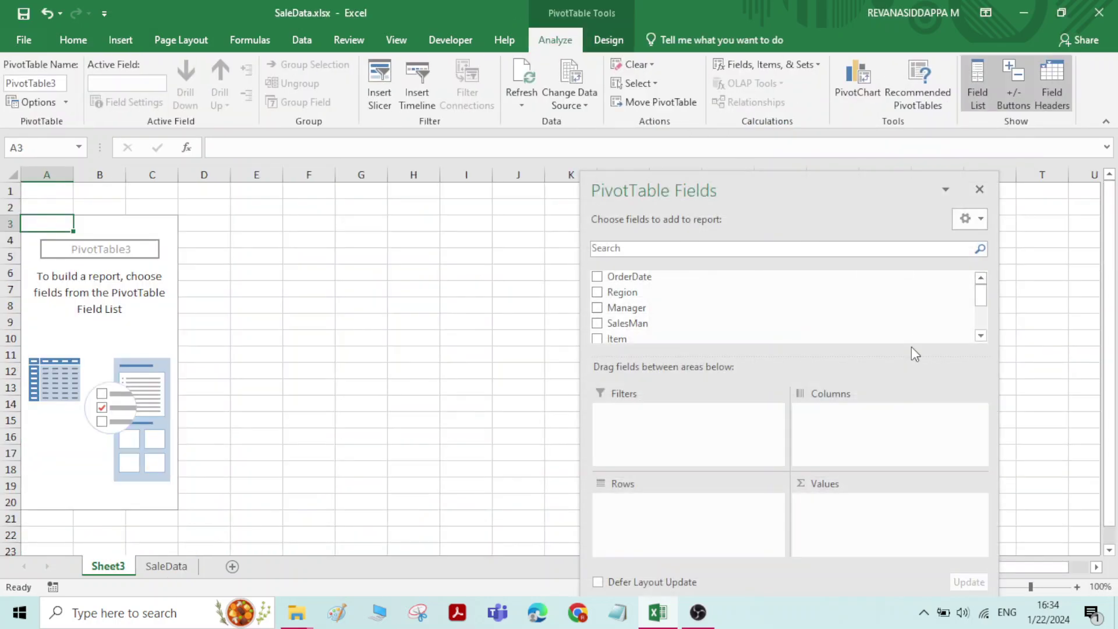
# Step: Add the Manager, SalesMan and Item fields, in that order, as the PivotTable's rows
pyautogui.moveTo(813, 181); pyautogui.dragTo(707, 116)
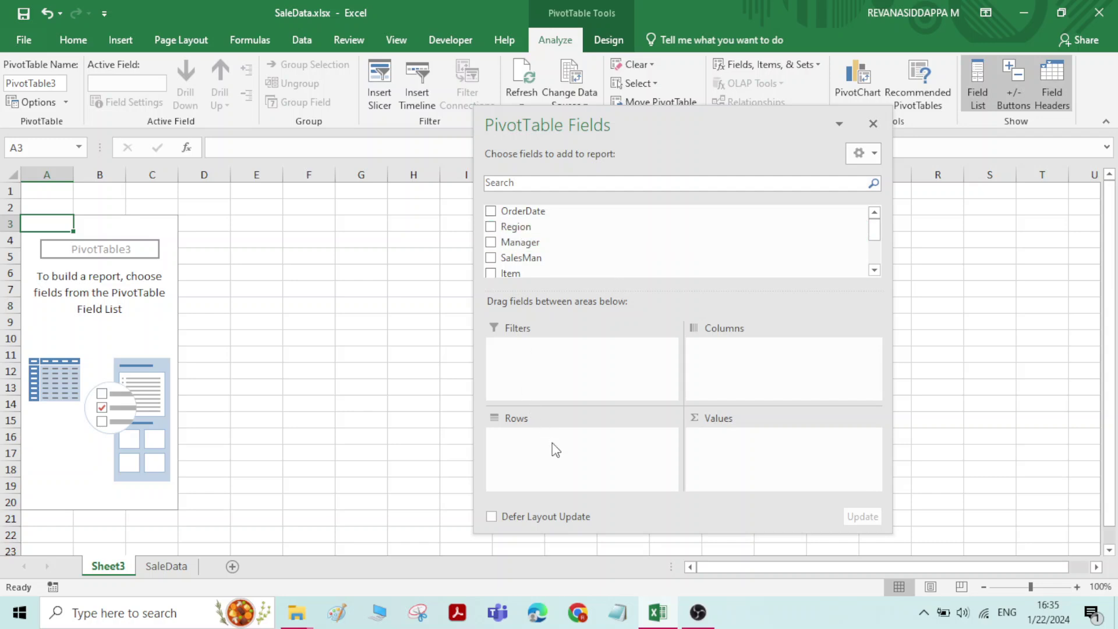
pyautogui.moveTo(516, 242); pyautogui.dragTo(532, 449)
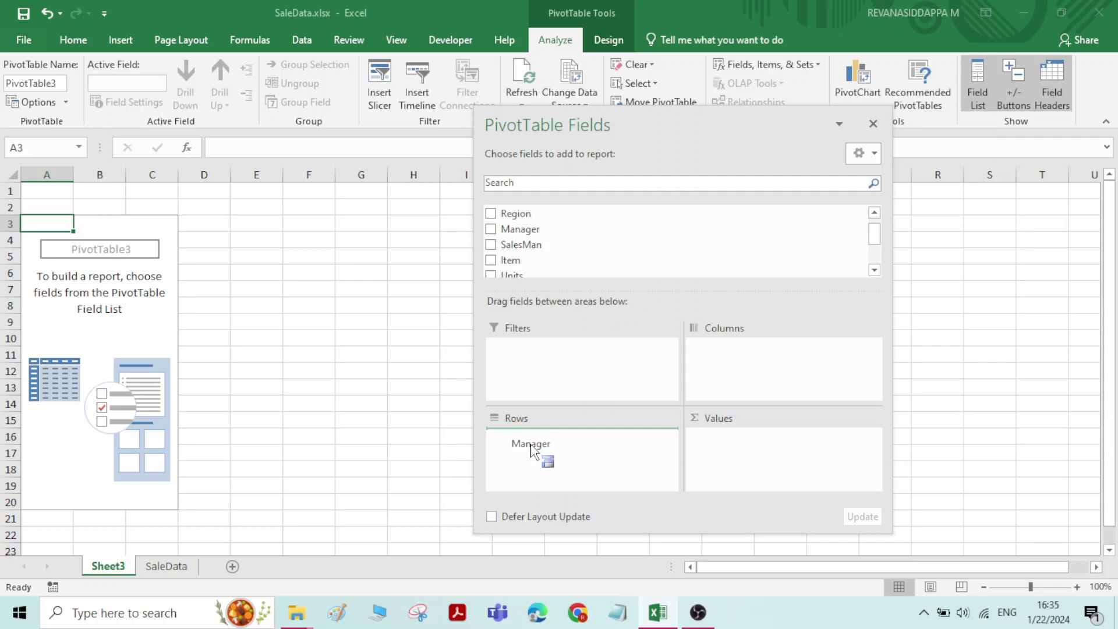
pyautogui.moveTo(532, 449); pyautogui.dragTo(532, 446)
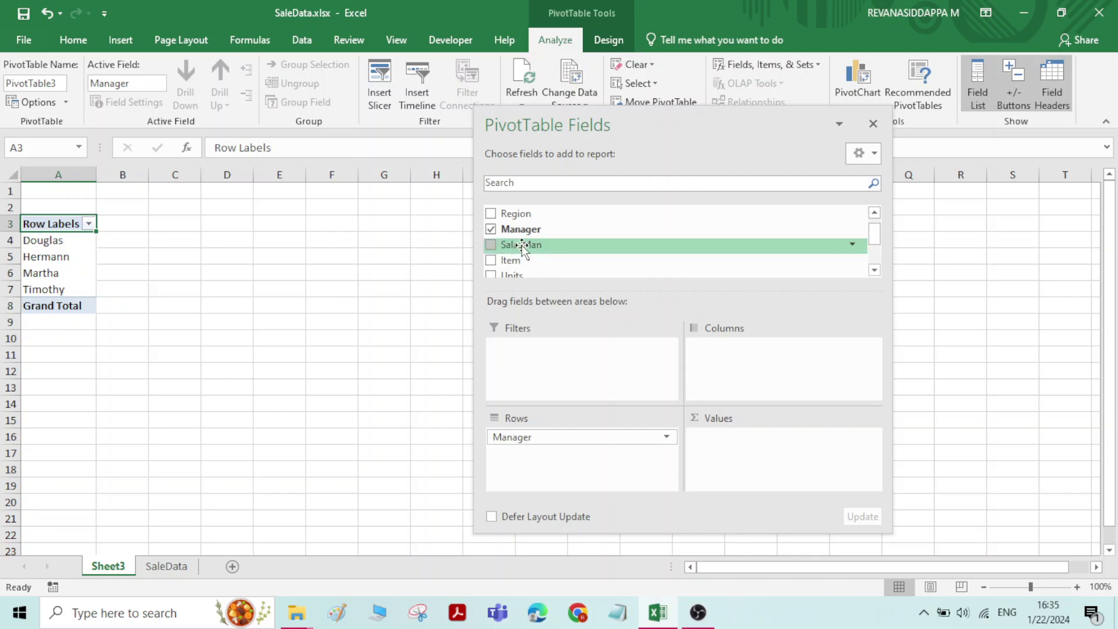
pyautogui.moveTo(522, 248); pyautogui.dragTo(528, 462)
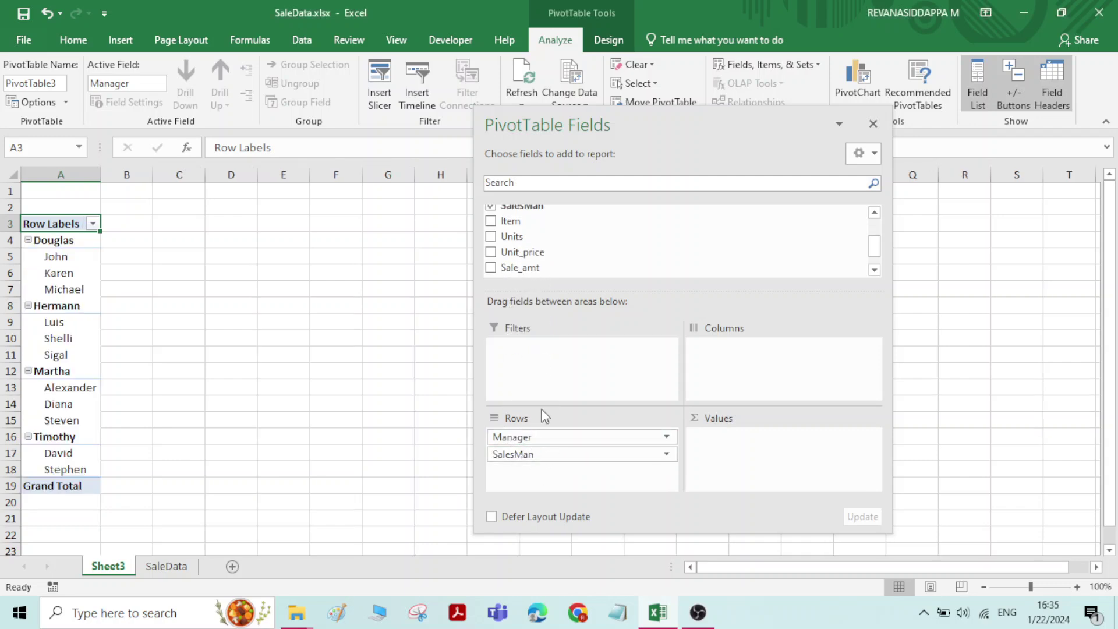
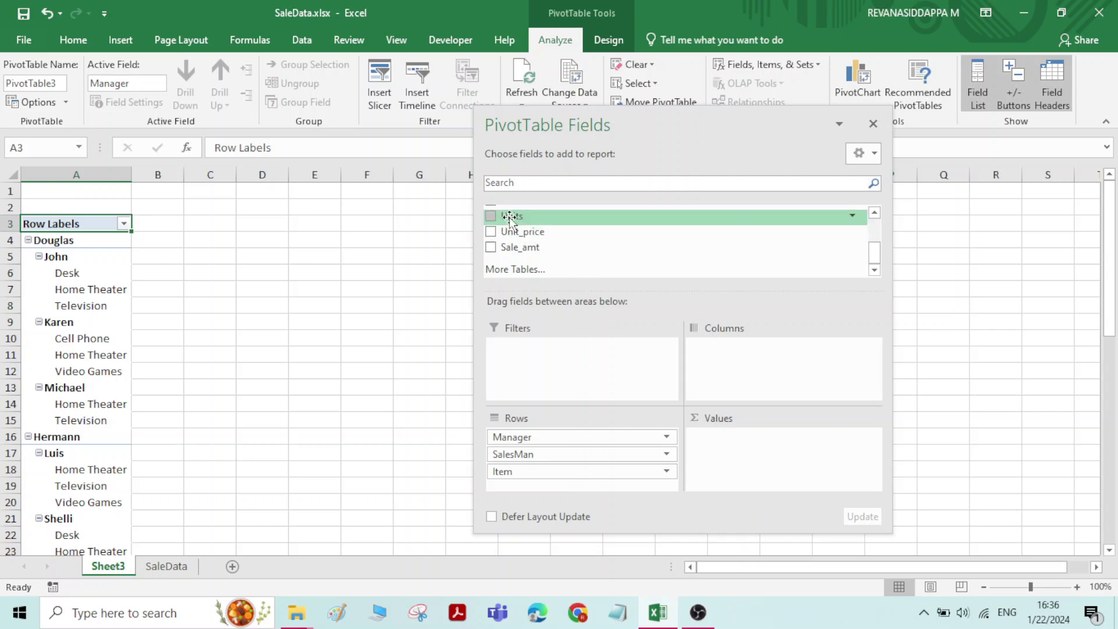
# Step: Add Units, Unit_price and Sale_amt as summed values in the PivotTable
pyautogui.moveTo(509, 220); pyautogui.dragTo(724, 460)
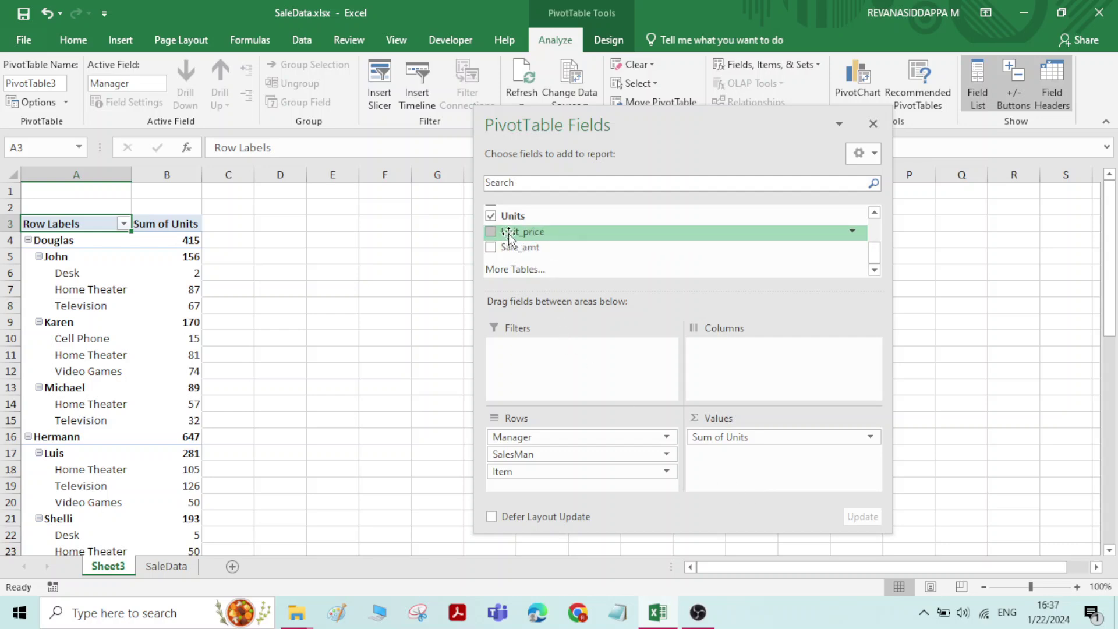
pyautogui.moveTo(507, 233); pyautogui.dragTo(743, 471)
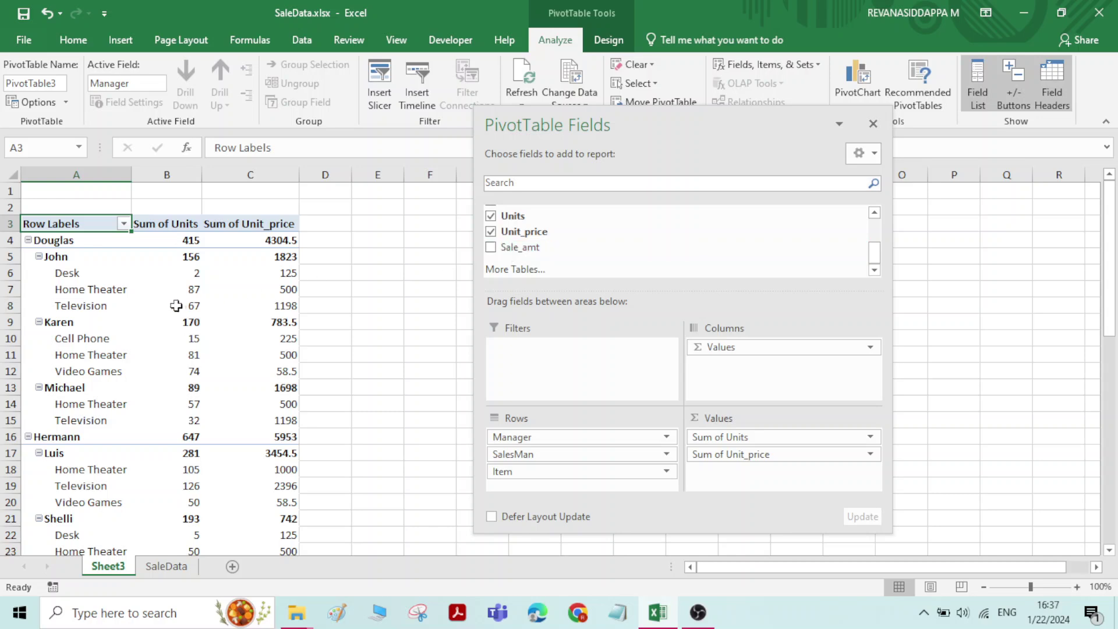
pyautogui.scroll(-3, 174, 307)
pyautogui.scroll(3, 174, 307)
pyautogui.scroll(-3, 222, 317)
pyautogui.scroll(3, 220, 318)
pyautogui.scroll(-3, 221, 319)
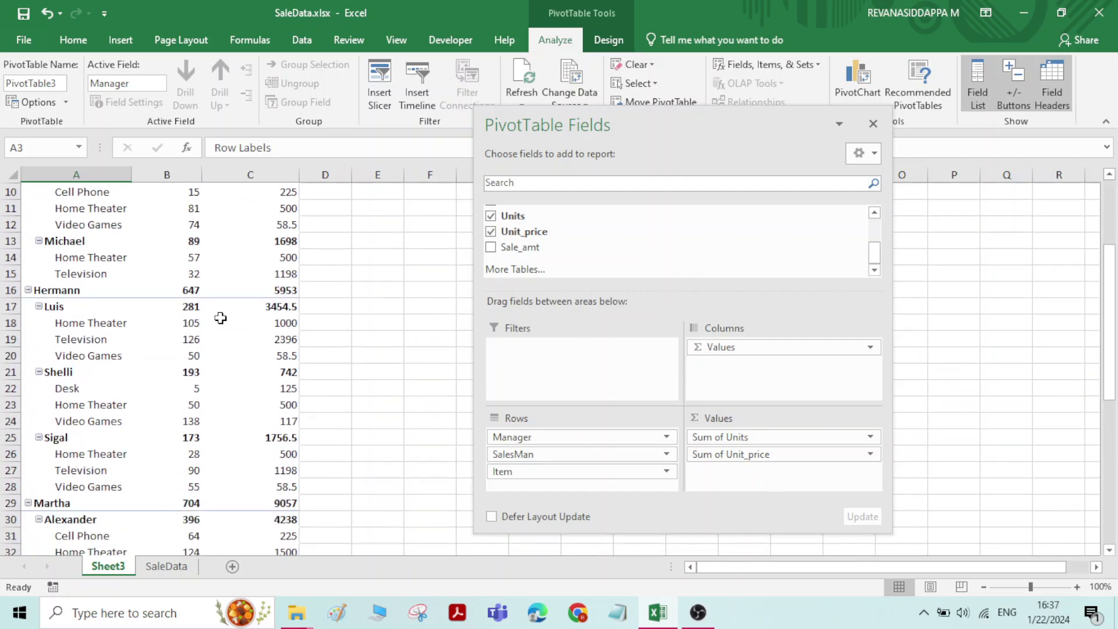
pyautogui.scroll(3, 222, 320)
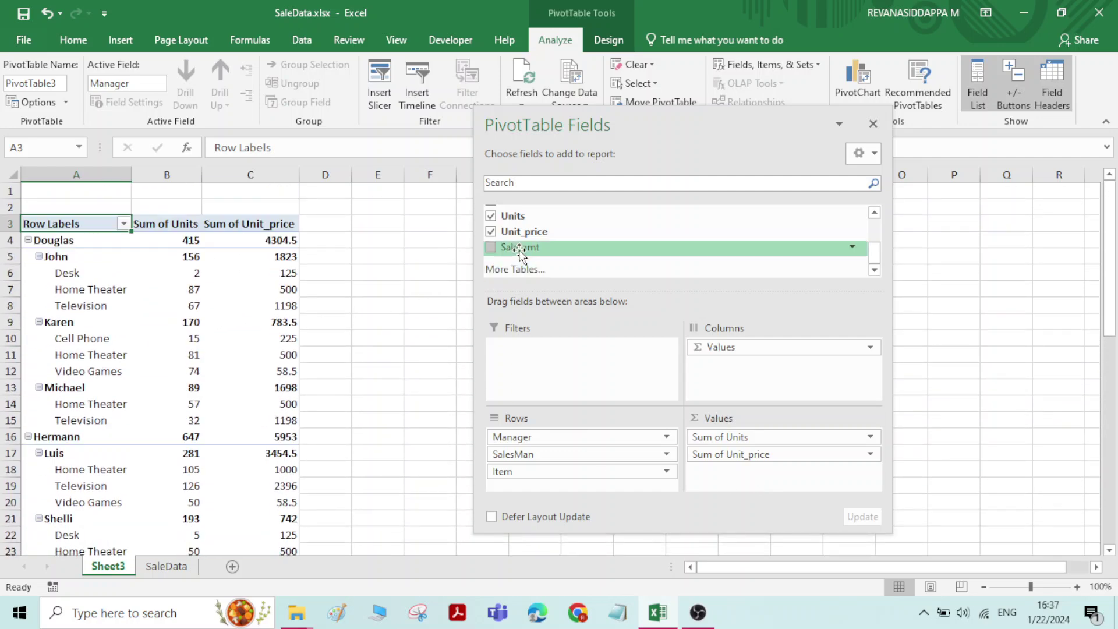
pyautogui.moveTo(521, 249); pyautogui.dragTo(738, 474)
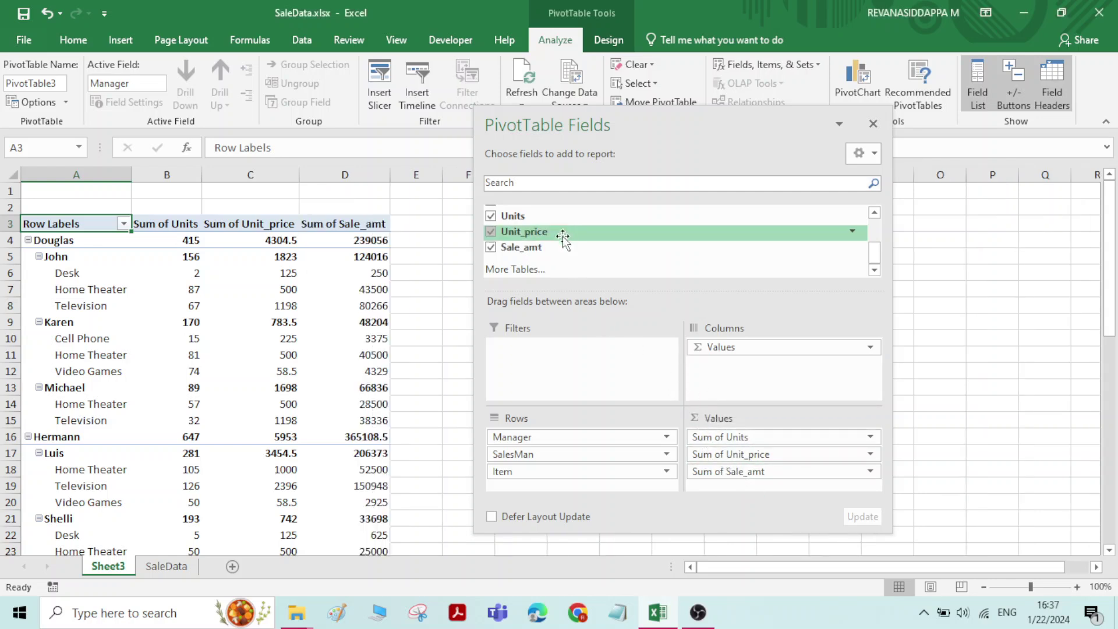
# Step: Add the Region and OrderDate fields as report filters of the PivotTable
pyautogui.scroll(1, 562, 239)
pyautogui.scroll(1, 562, 241)
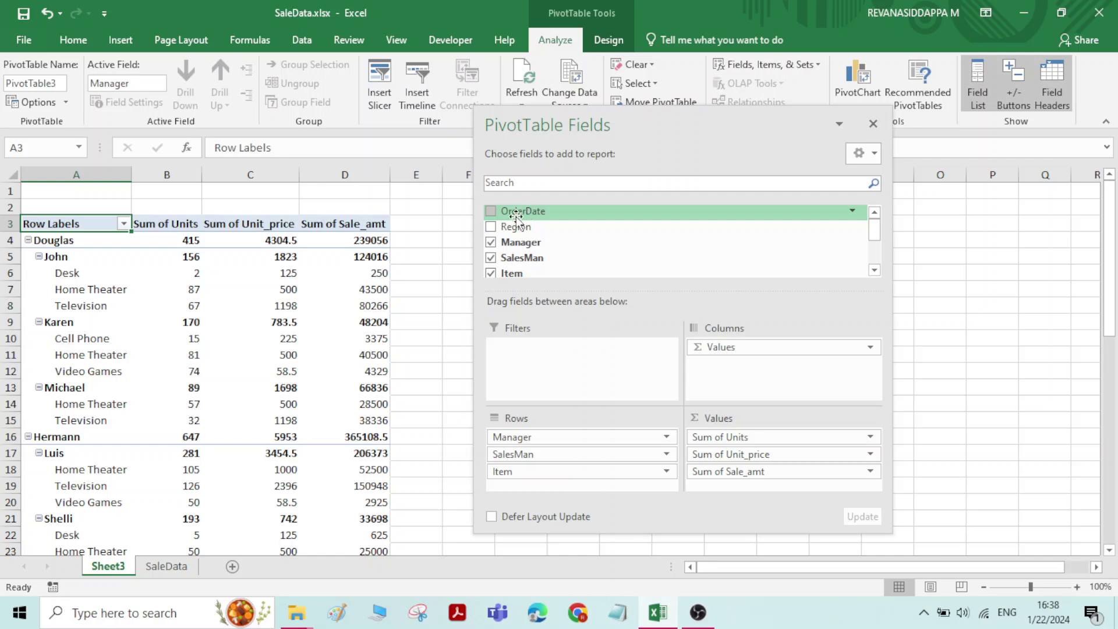
pyautogui.moveTo(516, 226); pyautogui.dragTo(555, 371)
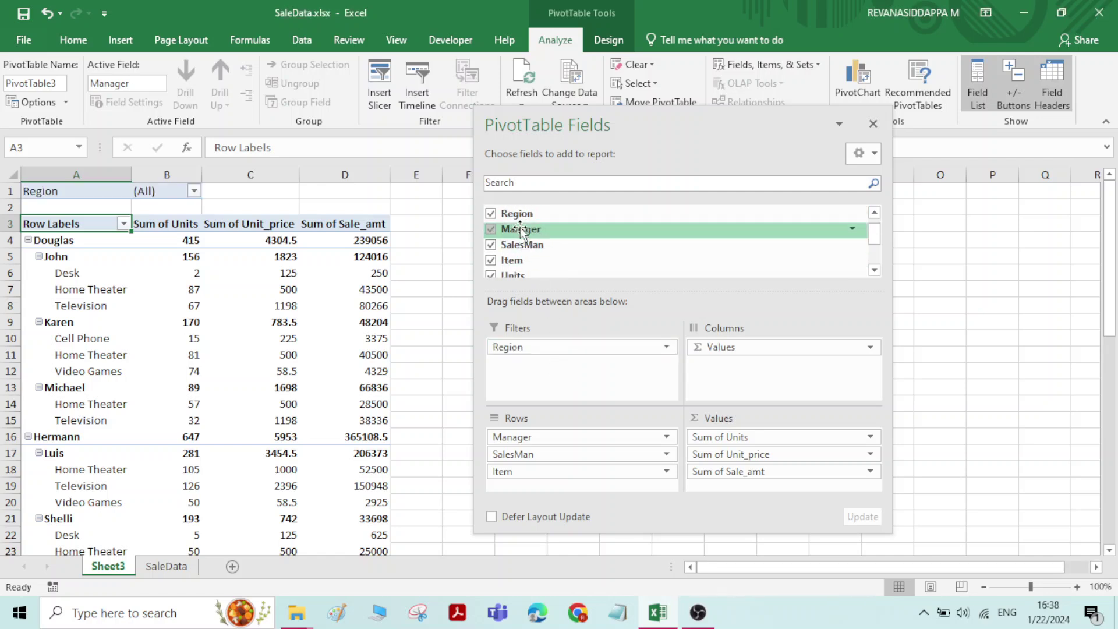
pyautogui.scroll(1, 523, 233)
pyautogui.moveTo(523, 214); pyautogui.dragTo(556, 369)
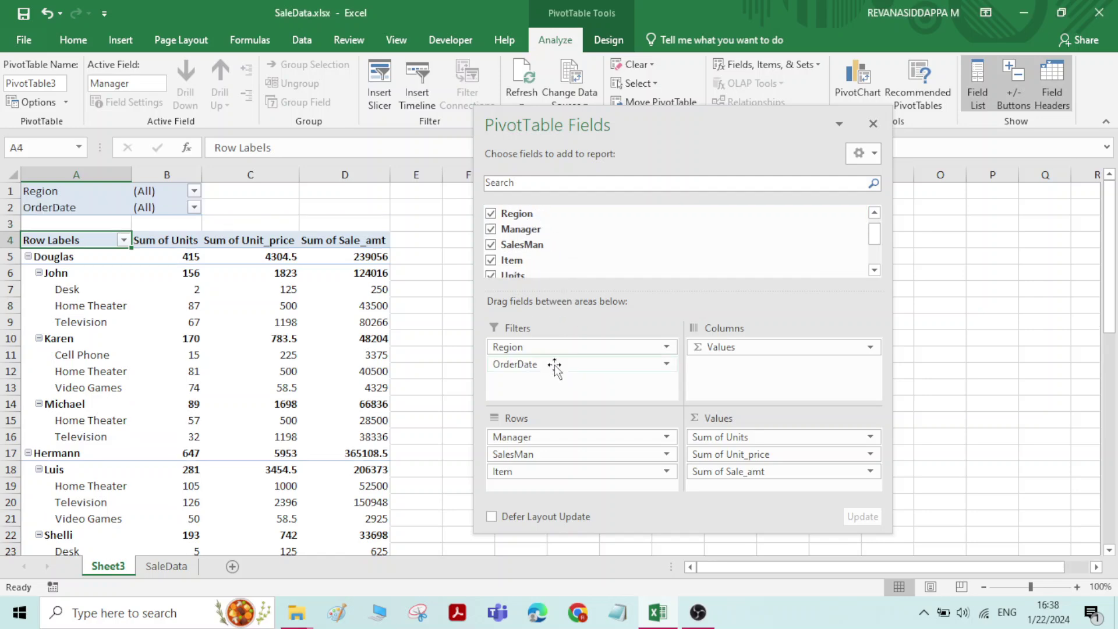
# Step: Uncover the PivotTable and examine its manager, salesman and item rows with their units, price and sale amount sums
pyautogui.moveTo(683, 139); pyautogui.dragTo(820, 118)
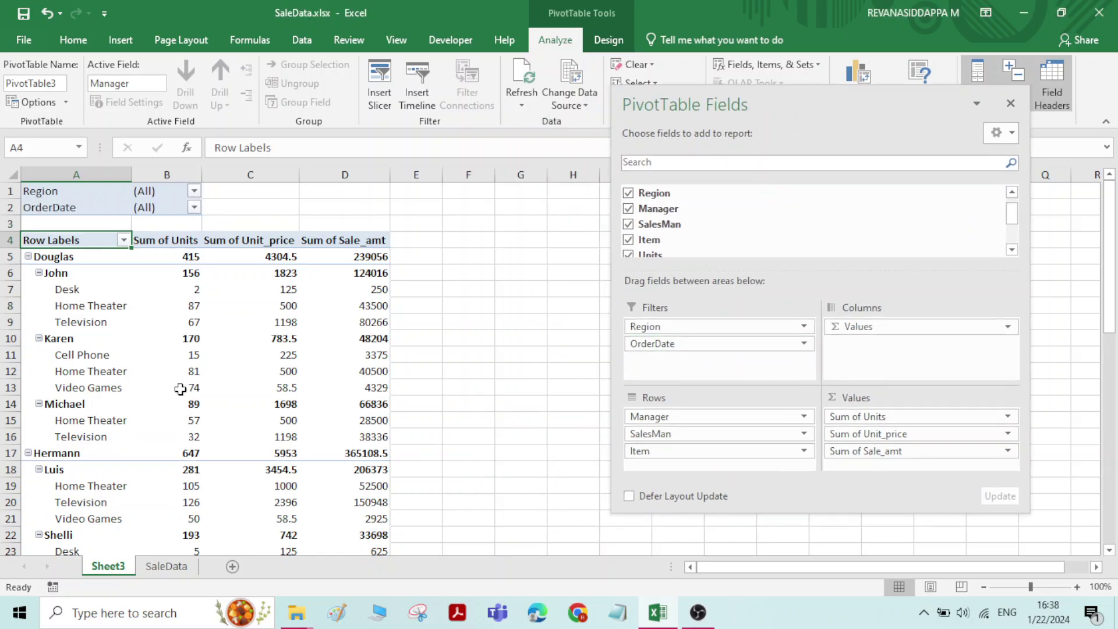
pyautogui.scroll(-10, 180, 389)
pyautogui.scroll(2, 150, 406)
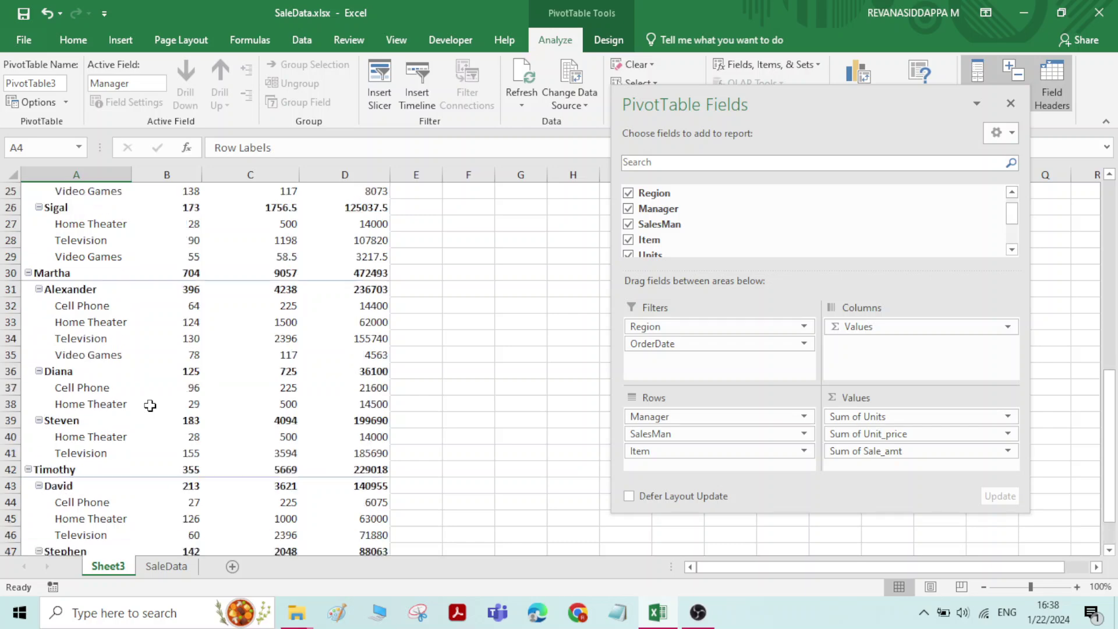
pyautogui.scroll(8, 150, 406)
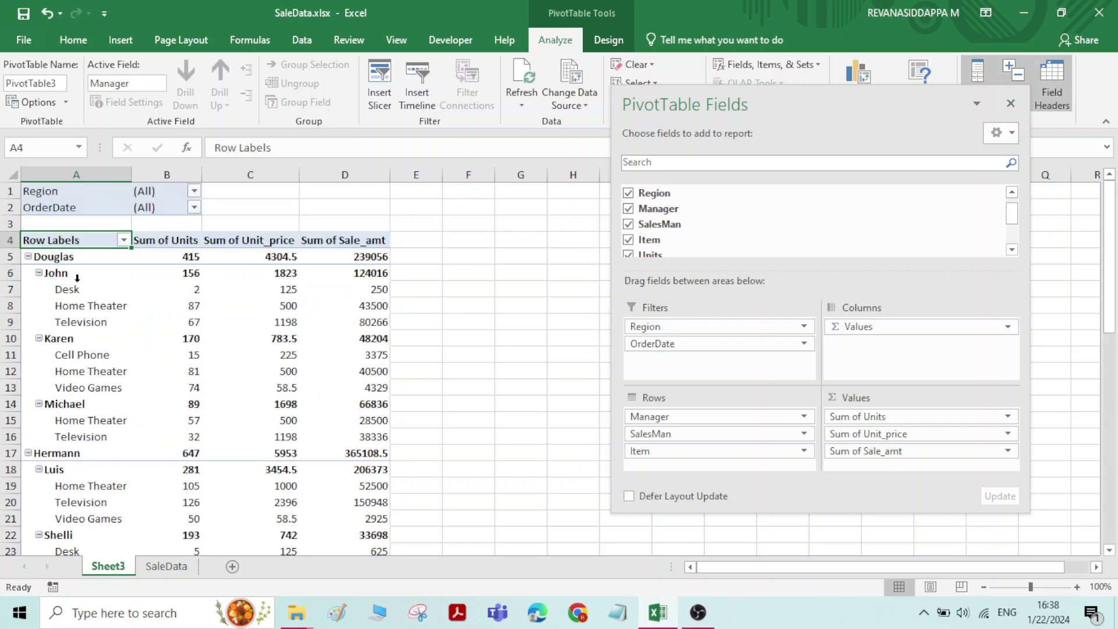
pyautogui.click(86, 303)
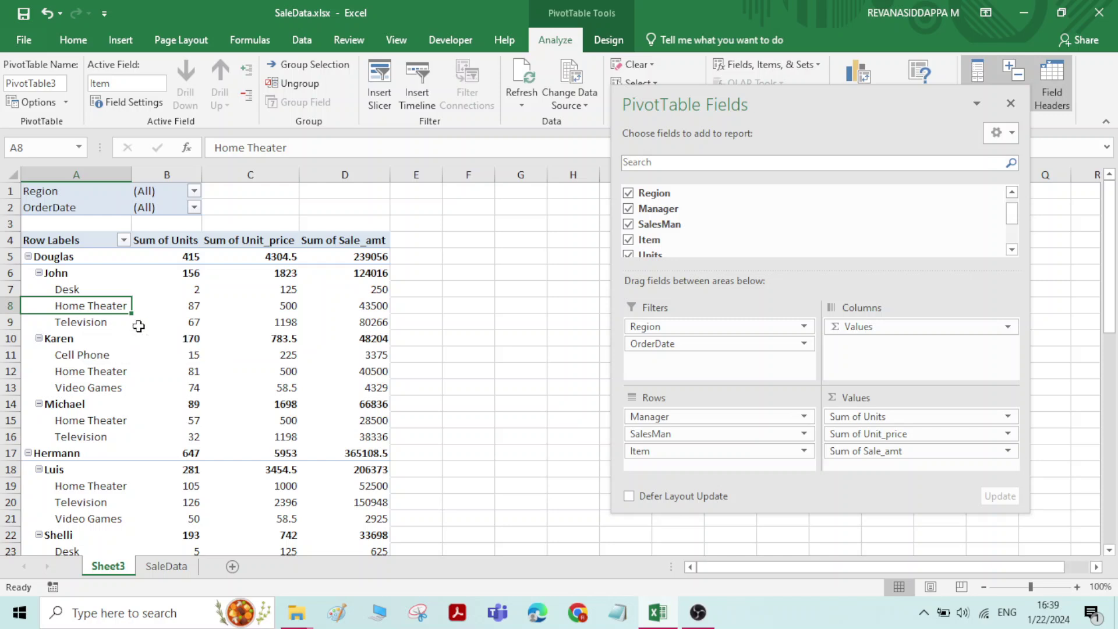
pyautogui.moveTo(196, 322)
pyautogui.moveTo(61, 273)
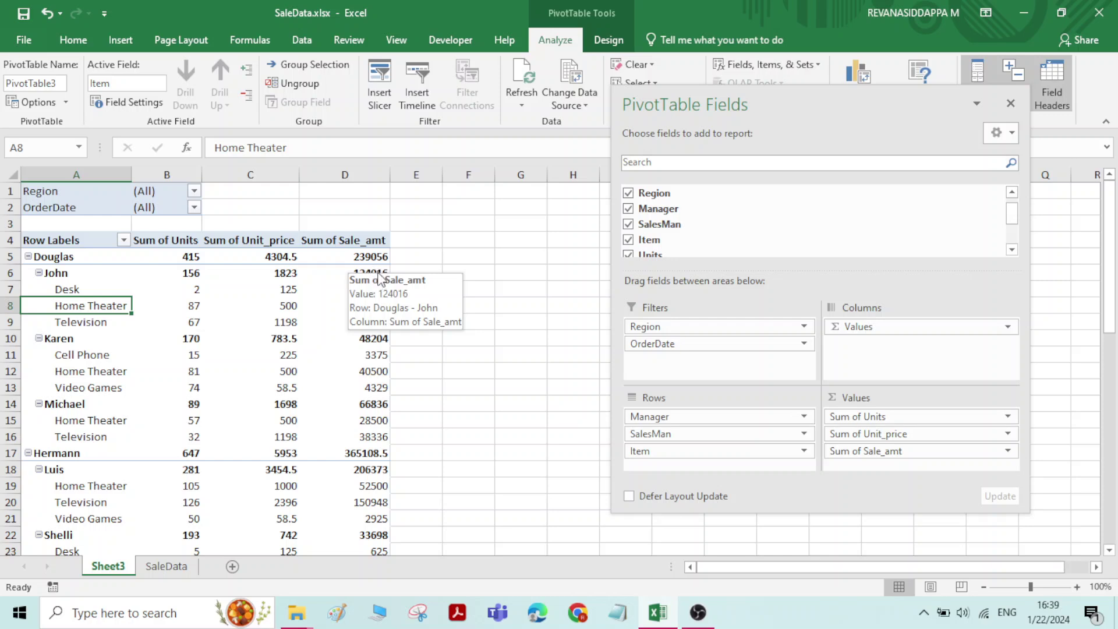
pyautogui.moveTo(373, 284)
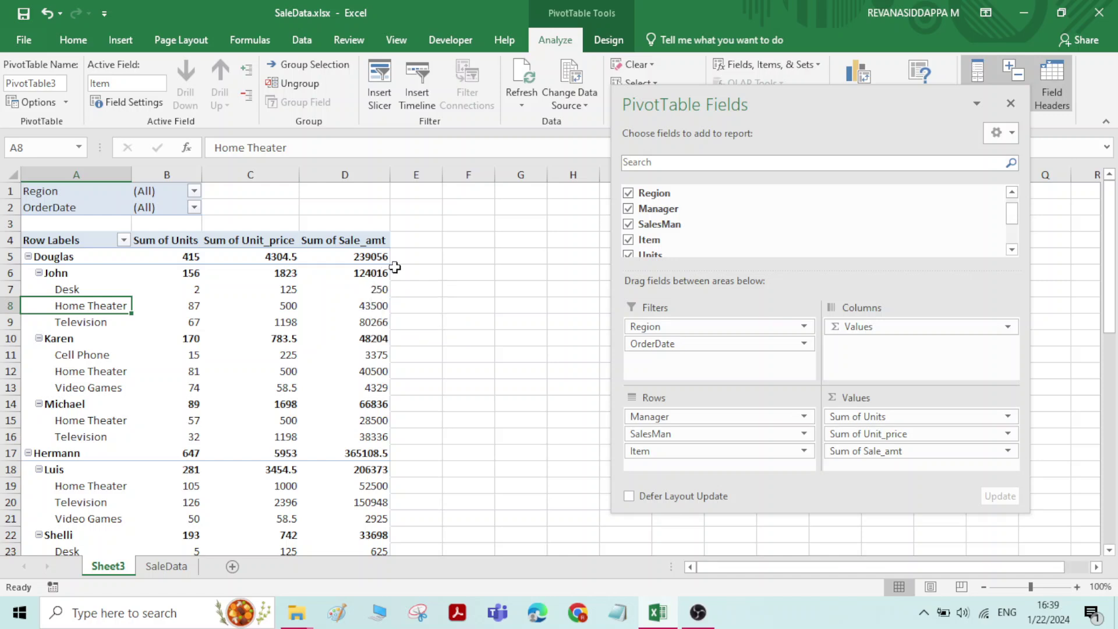
pyautogui.moveTo(333, 298)
# Step: Collapse the first manager's group in the PivotTable
pyautogui.click(28, 257)
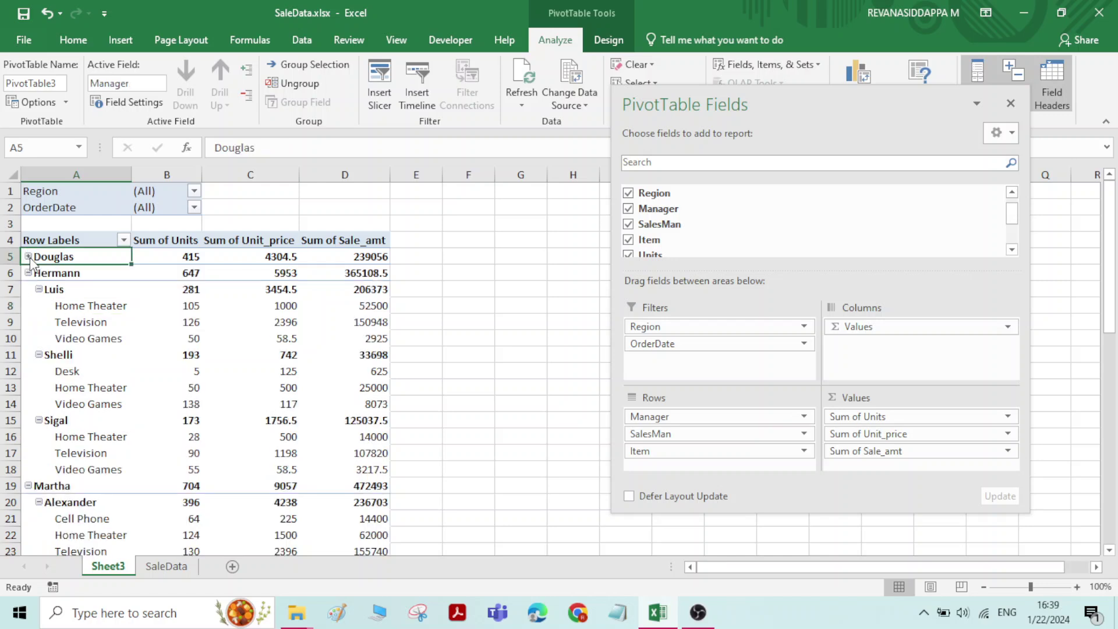
# Step: Collapse the second and third managers' groups in the PivotTable and expand the first manager's group
pyautogui.click(28, 273)
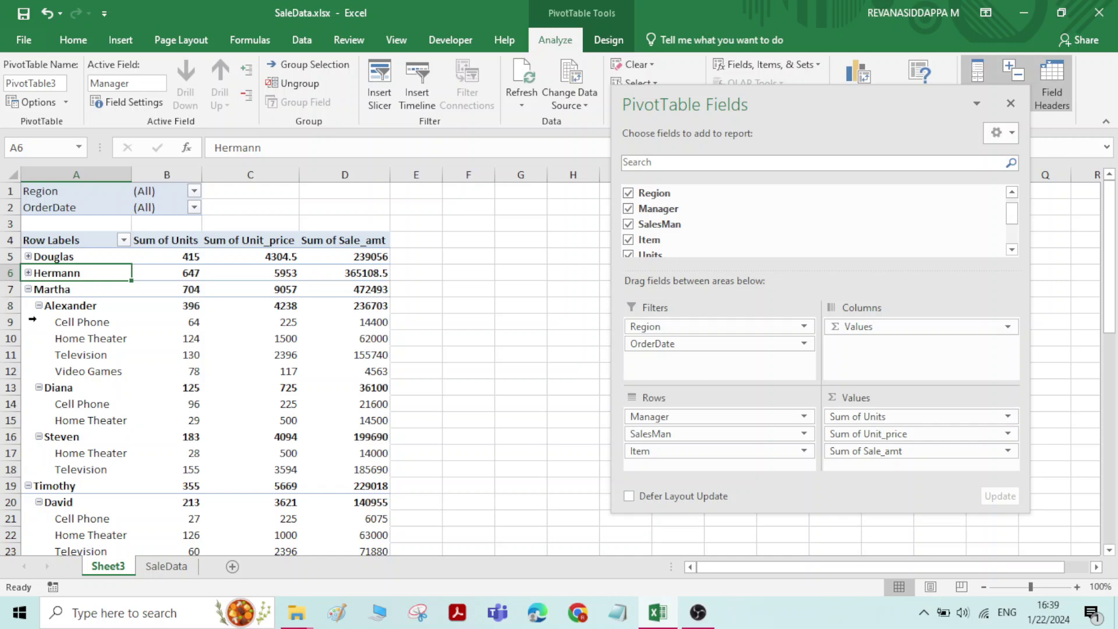
pyautogui.click(29, 291)
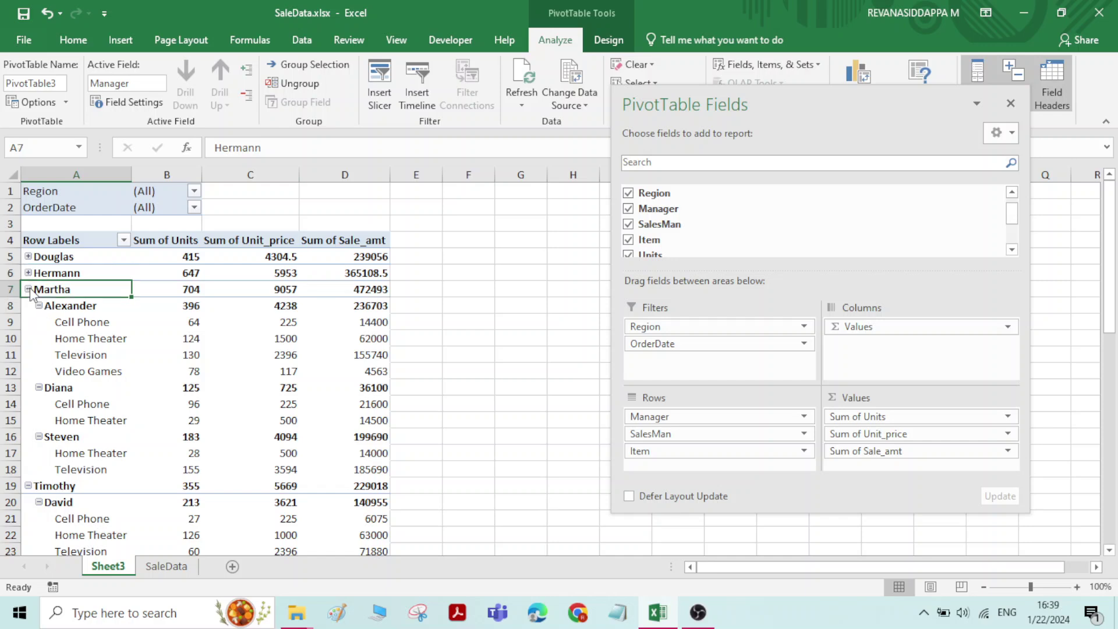
pyautogui.click(28, 257)
pyautogui.click(28, 257)
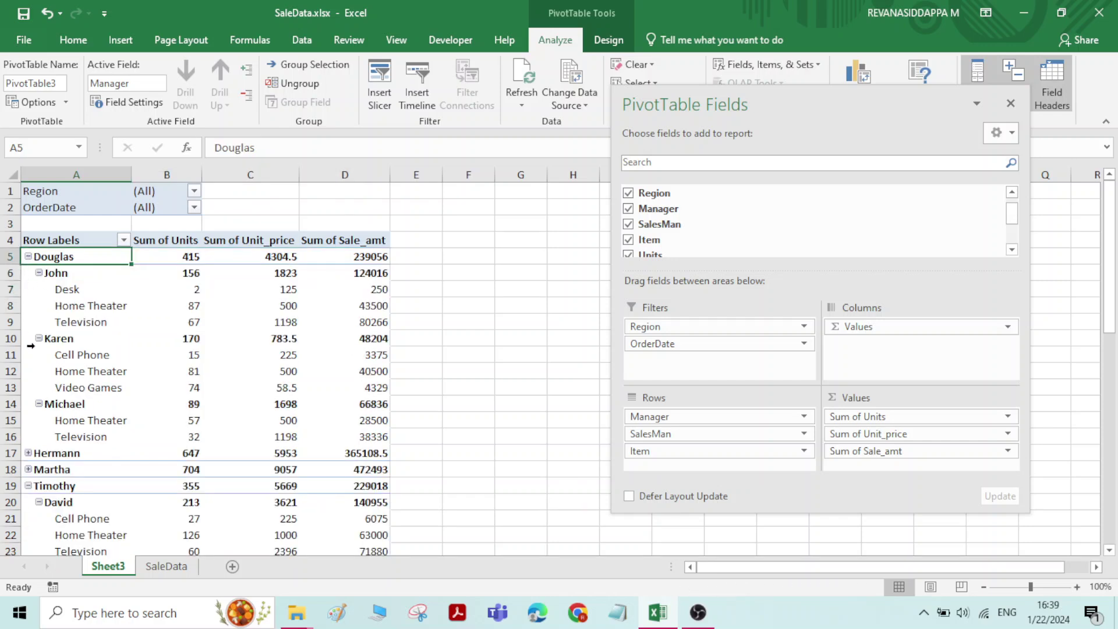
# Step: Expand the second manager's group and collapse the first manager's group again
pyautogui.scroll(-2, 30, 346)
pyautogui.click(28, 355)
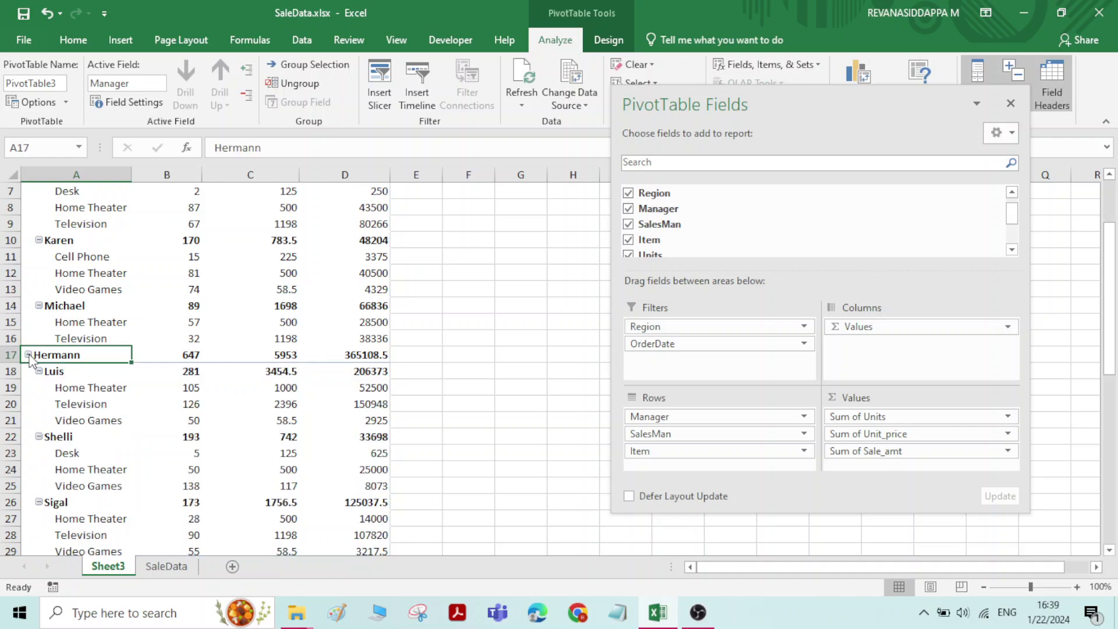
pyautogui.scroll(2, 19, 267)
pyautogui.click(28, 256)
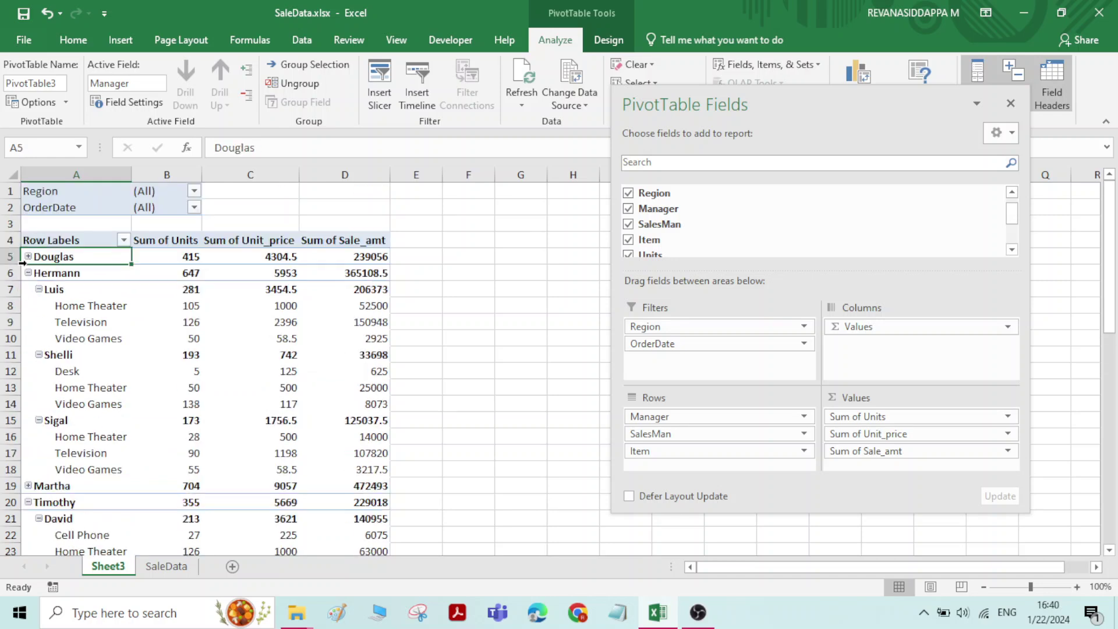
# Step: Collapse the fourth and second managers' groups so that only the manager rows and the Grand Total remain
pyautogui.scroll(-1, 29, 293)
pyautogui.scroll(-1, 38, 354)
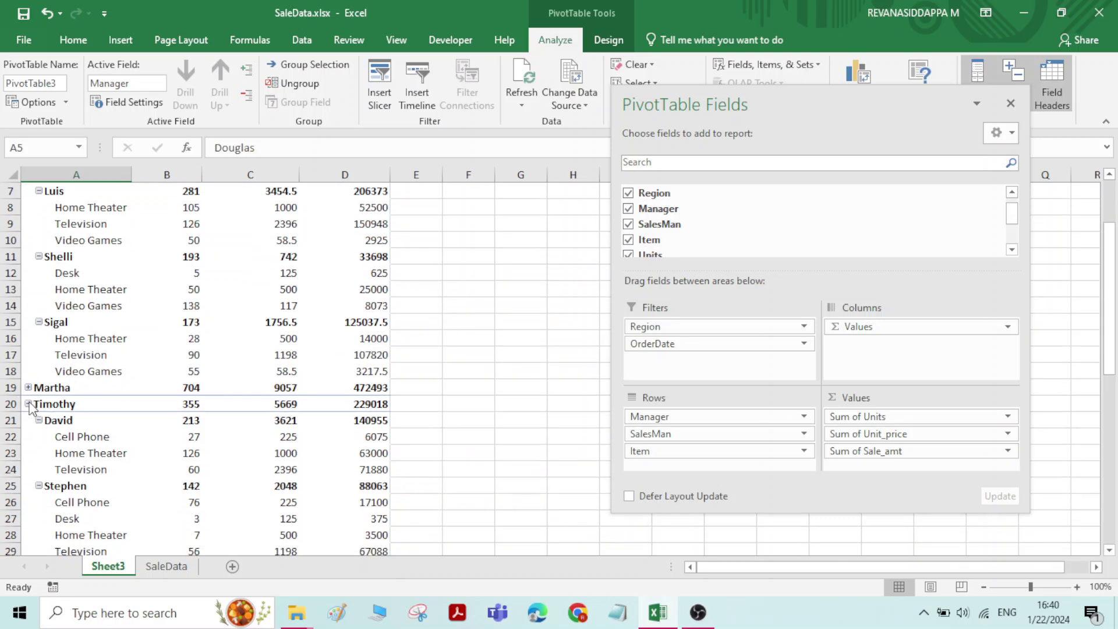
pyautogui.click(28, 405)
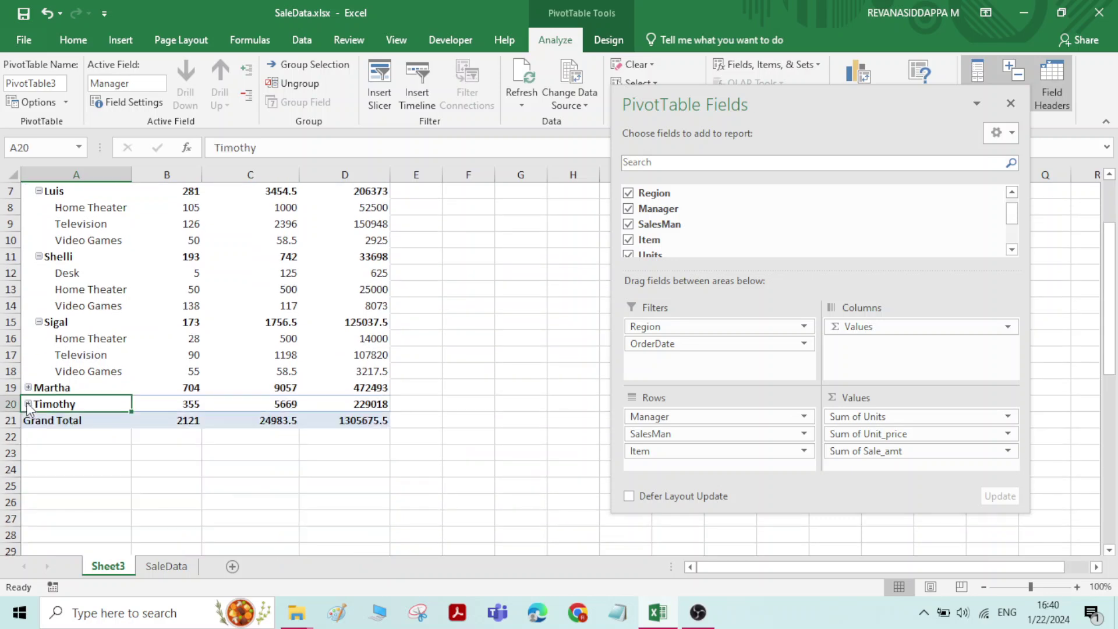
pyautogui.scroll(2, 28, 370)
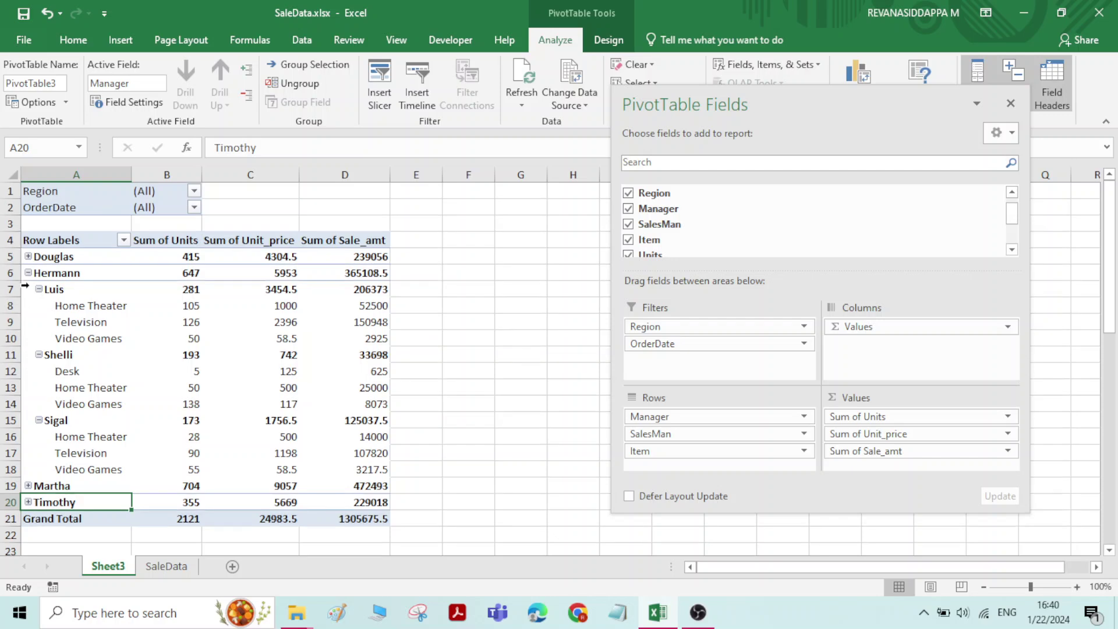
pyautogui.click(28, 273)
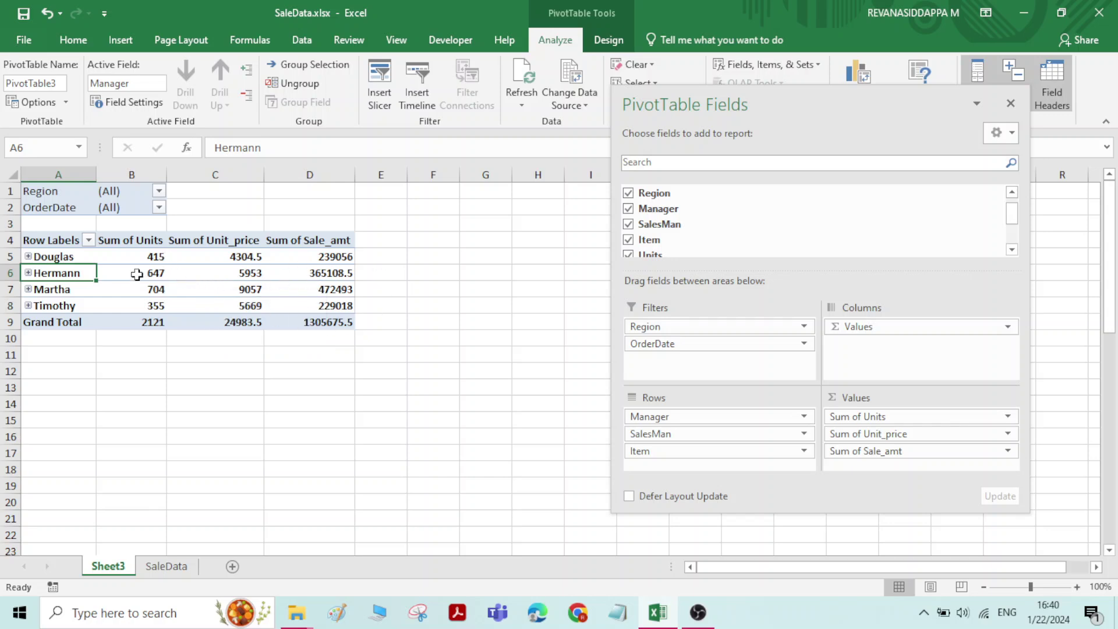
# Step: Expand all four managers' groups one after another to show their salesmen and items
pyautogui.click(28, 257)
pyautogui.scroll(-1, 25, 345)
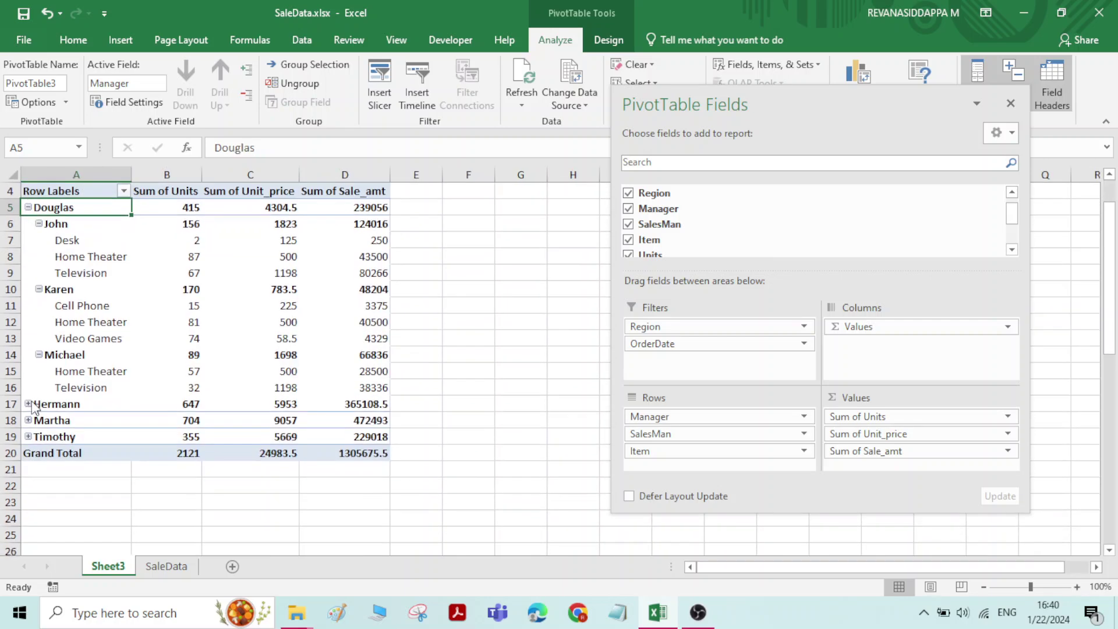
pyautogui.click(28, 404)
pyautogui.scroll(-4, 26, 403)
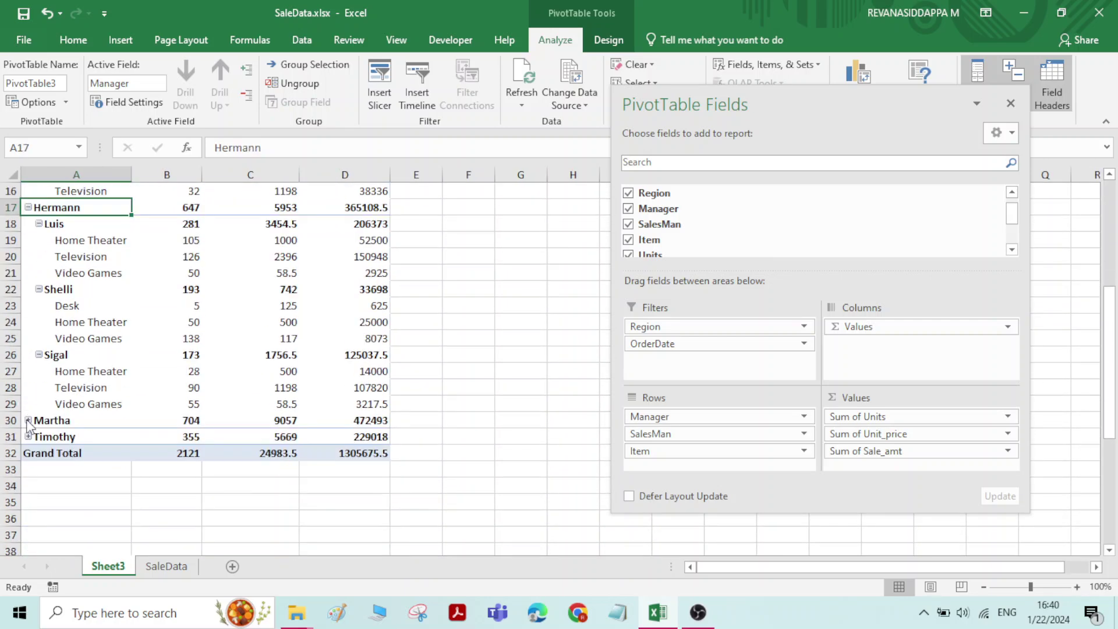
pyautogui.click(27, 420)
pyautogui.scroll(-3, 25, 428)
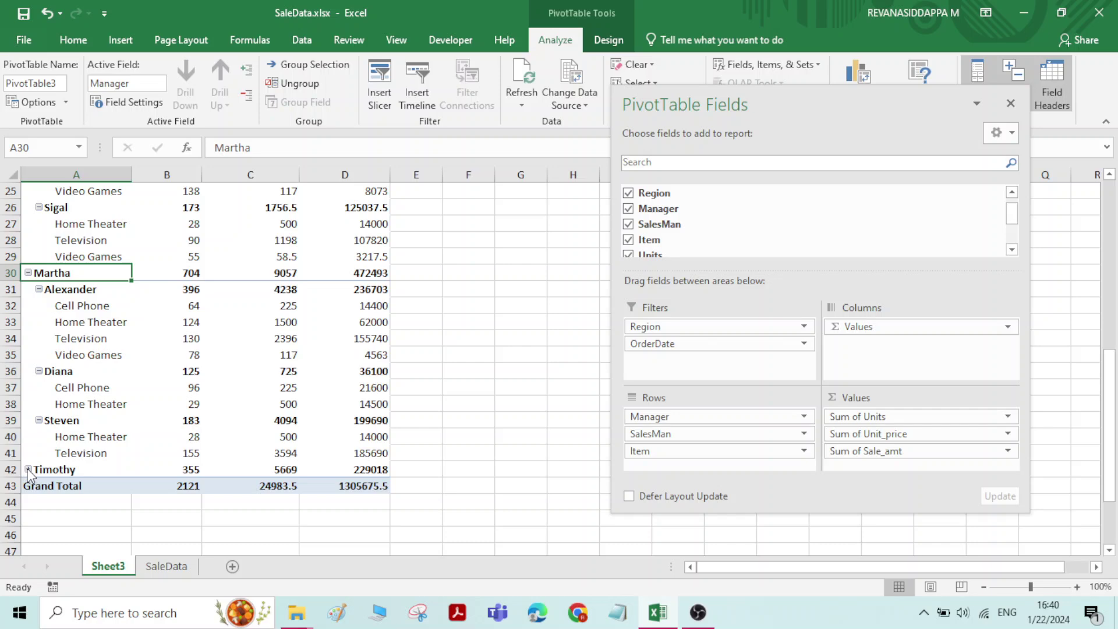
pyautogui.click(28, 470)
# Step: Examine the fully expanded PivotTable and its Grand Total row for units, unit price and sale amount
pyautogui.scroll(5, 152, 330)
pyautogui.scroll(-7, 292, 318)
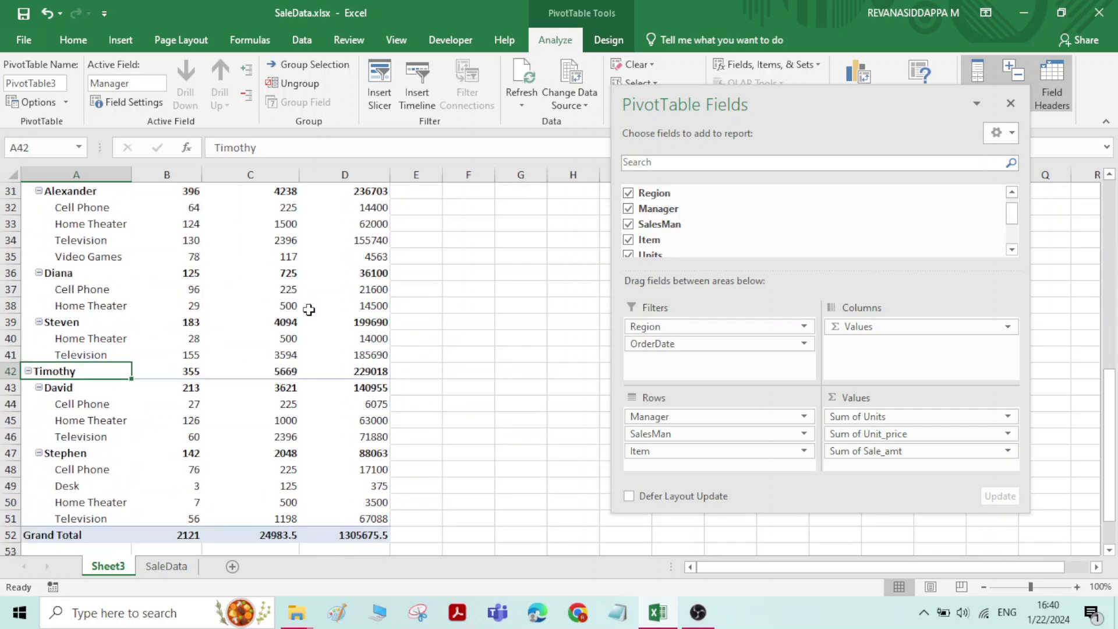
pyautogui.scroll(-3, 308, 310)
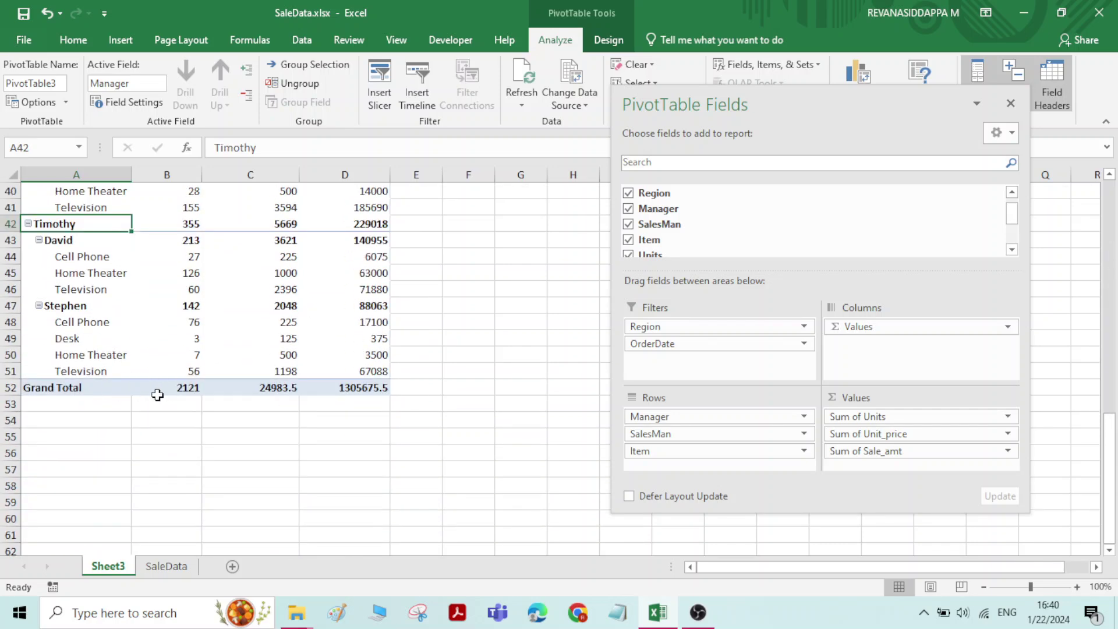
pyautogui.moveTo(166, 395)
pyautogui.click(371, 389)
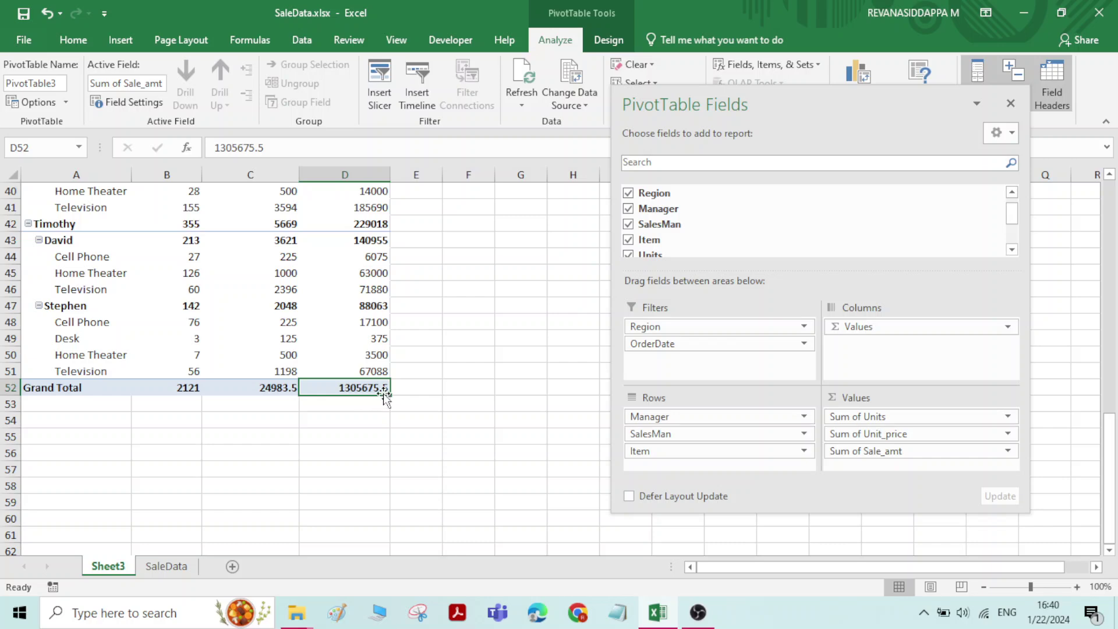
pyautogui.scroll(13, 282, 402)
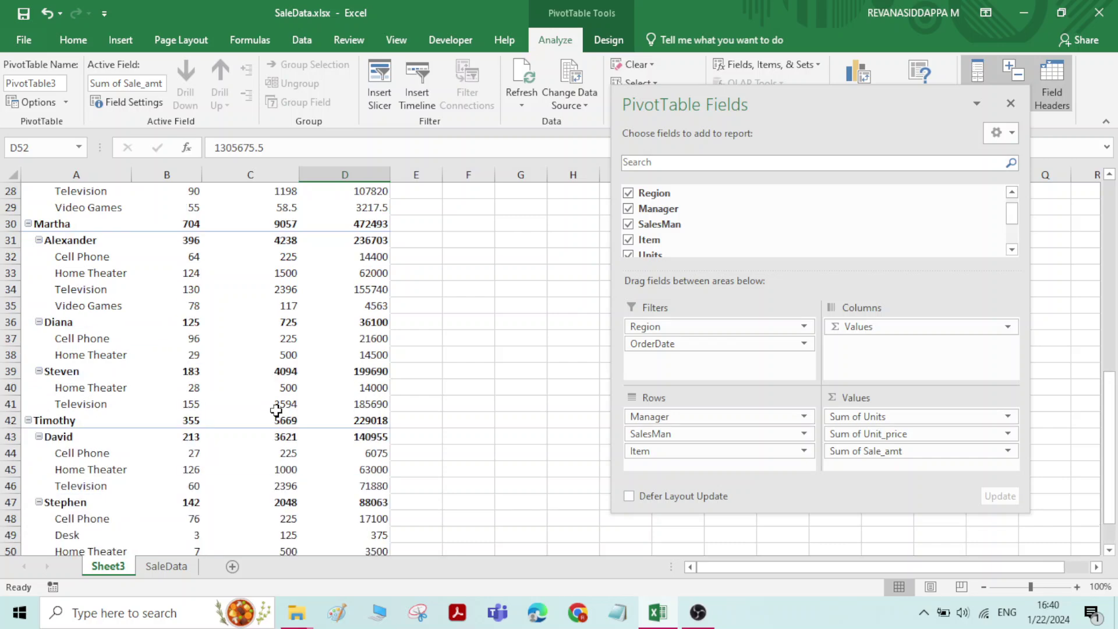
pyautogui.scroll(-4, 276, 406)
pyautogui.scroll(-8, 277, 406)
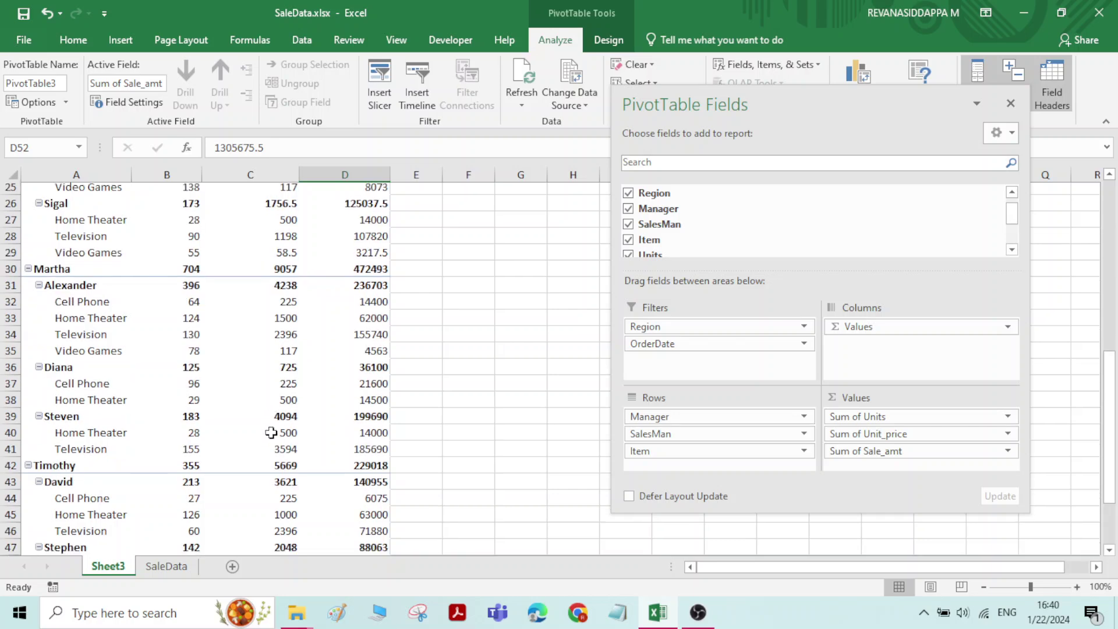
pyautogui.scroll(10, 218, 439)
pyautogui.scroll(2, 173, 420)
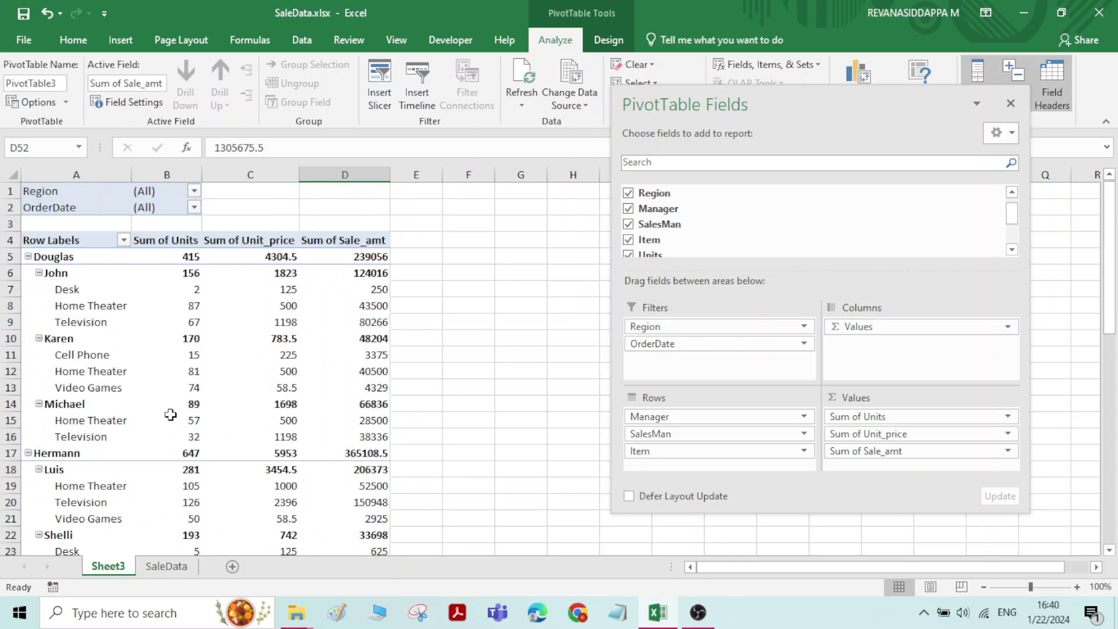
pyautogui.scroll(-14, 175, 413)
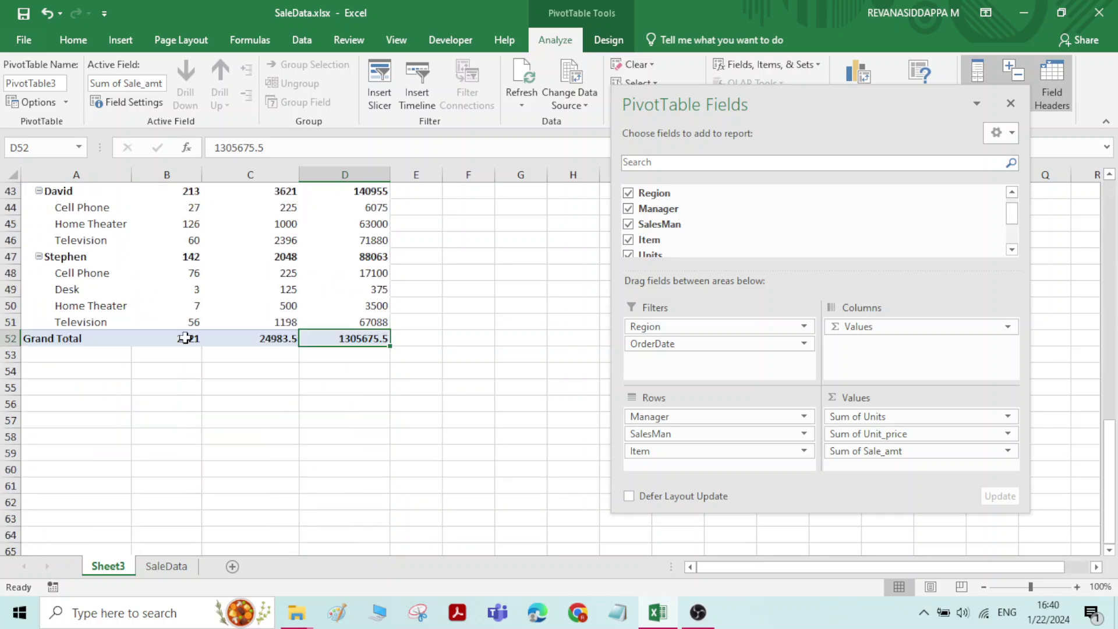
# Step: Select an empty cell below the PivotTable to hide the field list and review the report from its first rows
pyautogui.click(222, 401)
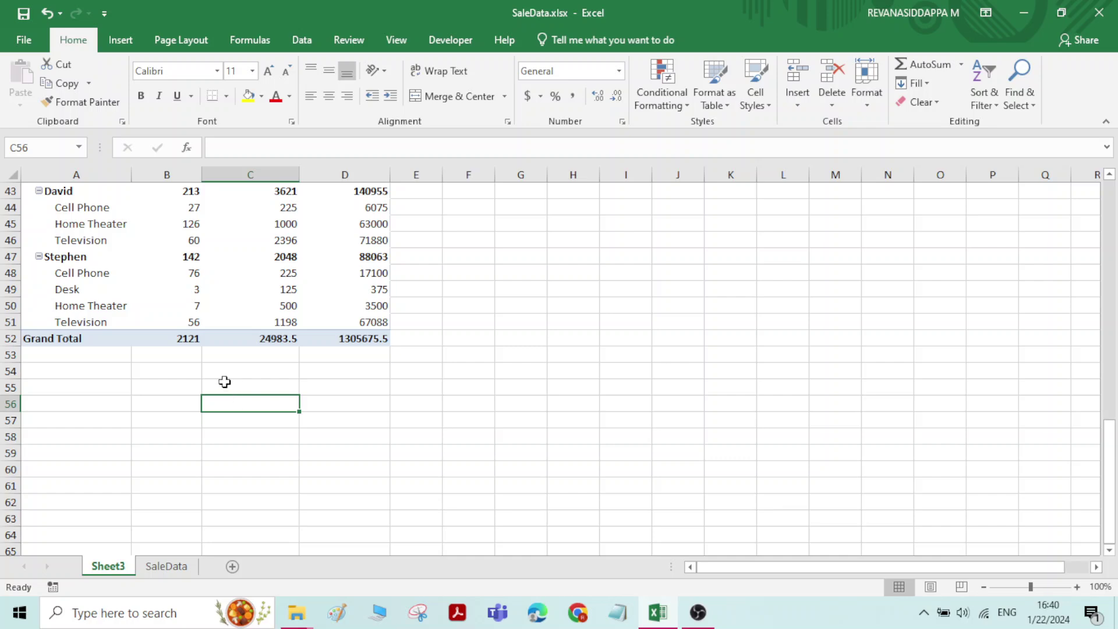
pyautogui.scroll(8, 225, 382)
pyautogui.scroll(4, 225, 382)
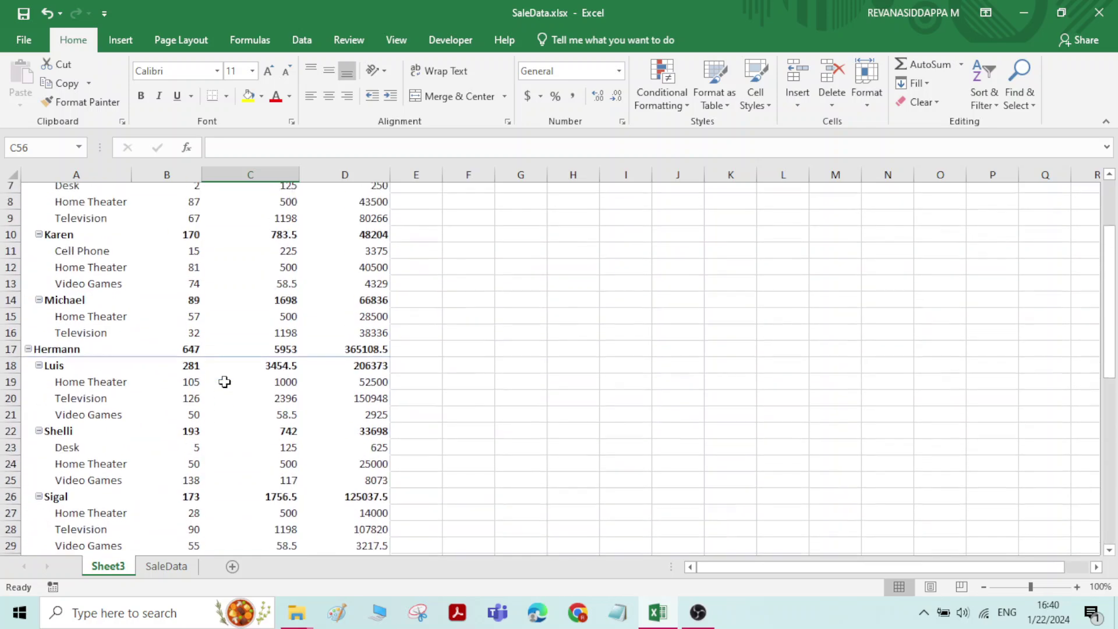
pyautogui.scroll(2, 225, 381)
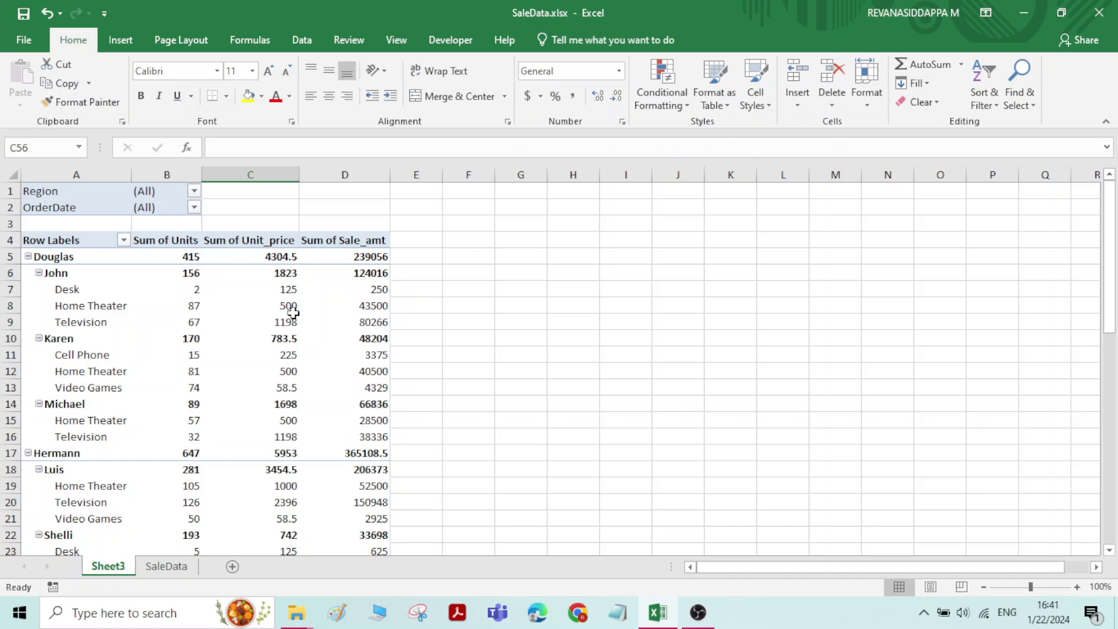
pyautogui.scroll(-3, 225, 314)
pyautogui.scroll(3, 225, 315)
# Step: Filter the PivotTable by Region with multiple item selection enabled, keeping only East
pyautogui.click(194, 192)
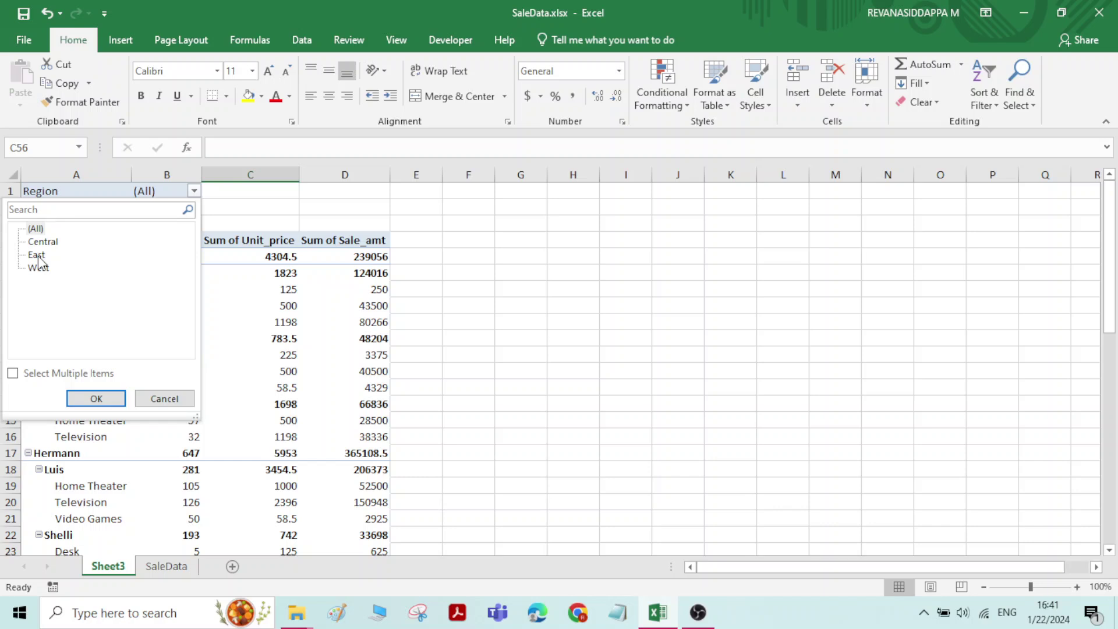
pyautogui.click(307, 211)
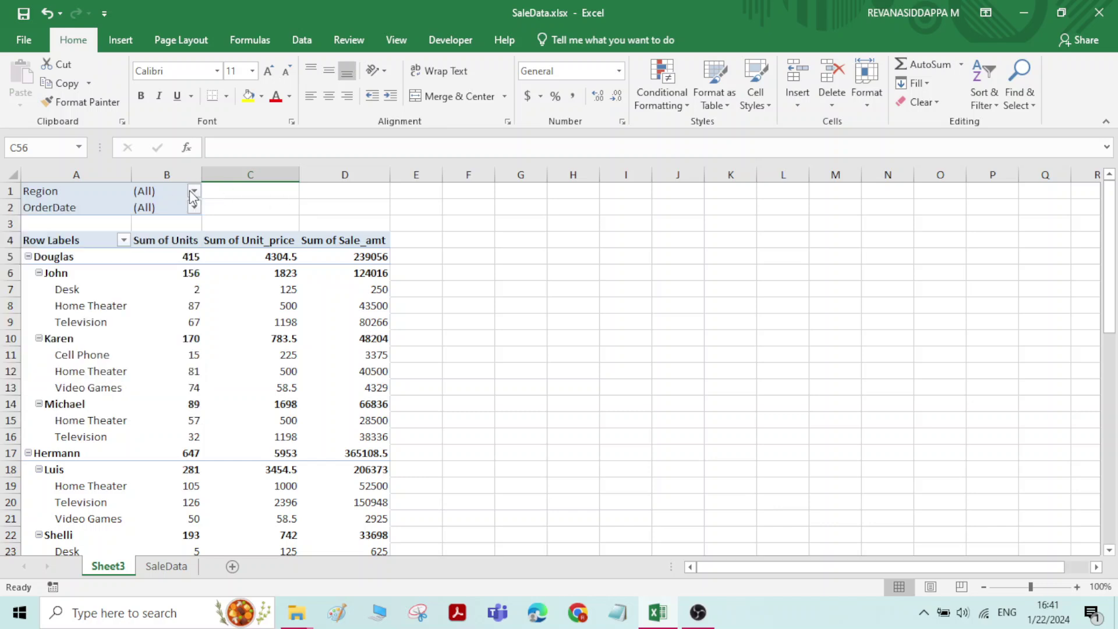
pyautogui.click(194, 191)
pyautogui.click(12, 373)
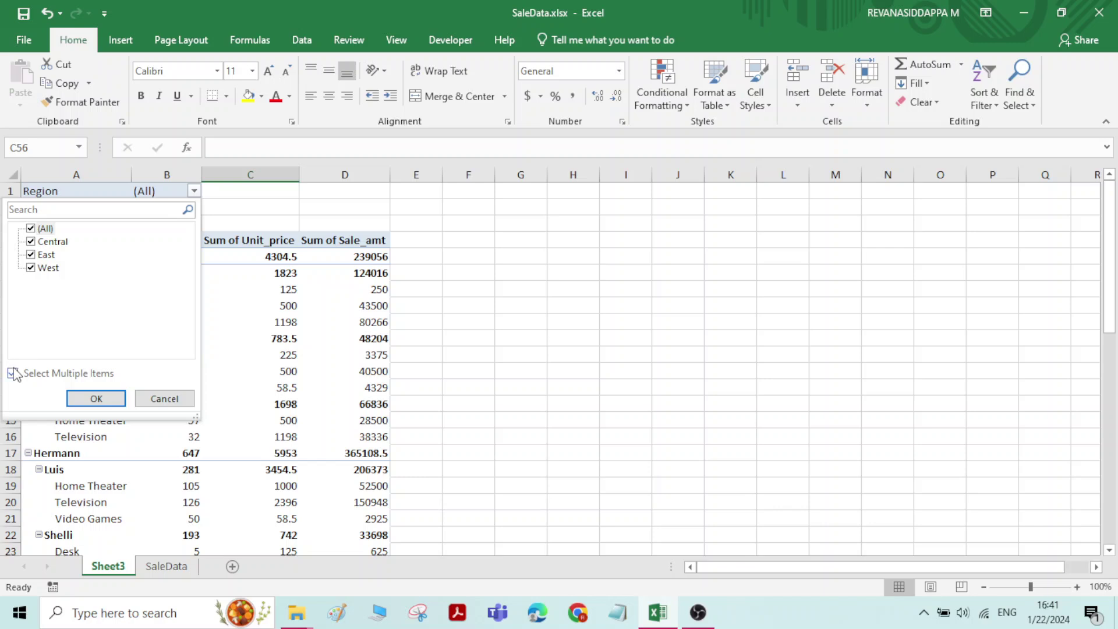
pyautogui.click(14, 373)
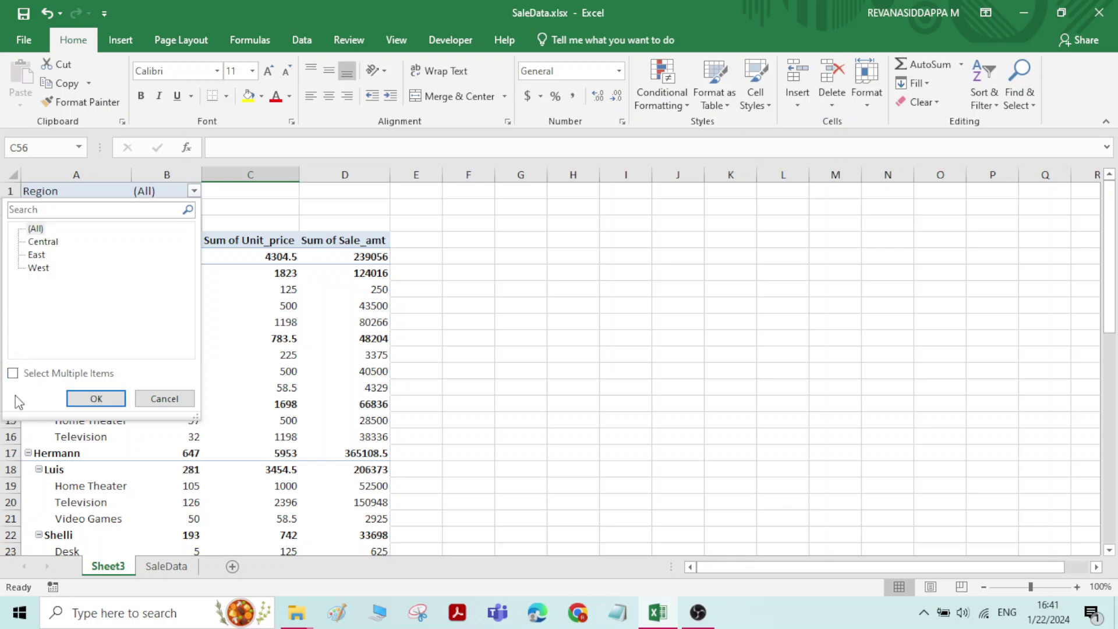
pyautogui.click(14, 373)
pyautogui.click(33, 253)
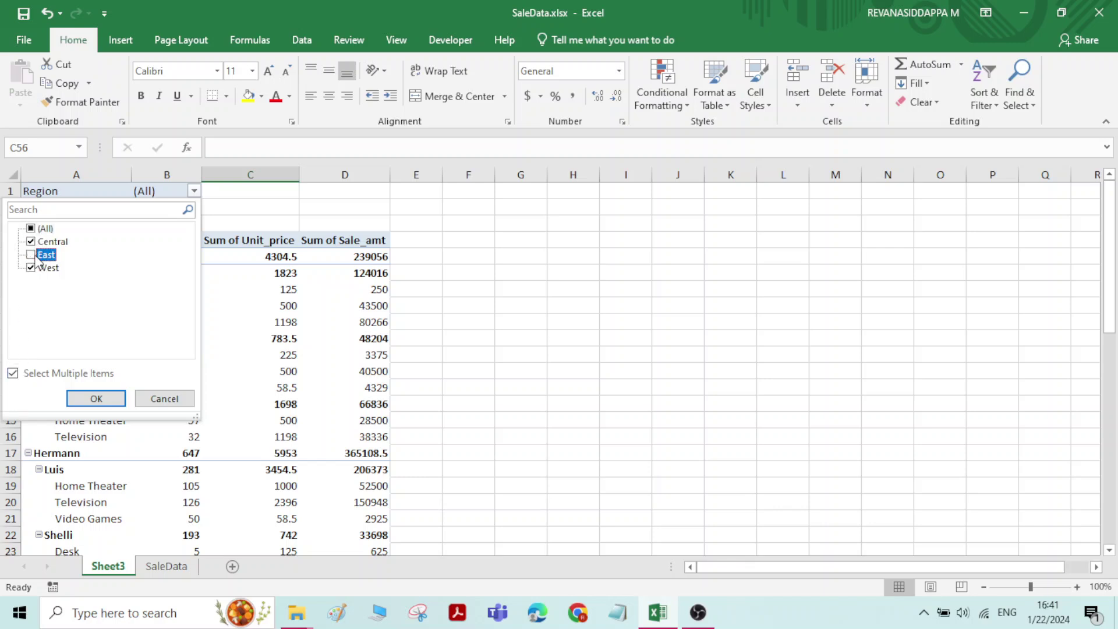
pyautogui.click(31, 242)
pyautogui.click(32, 268)
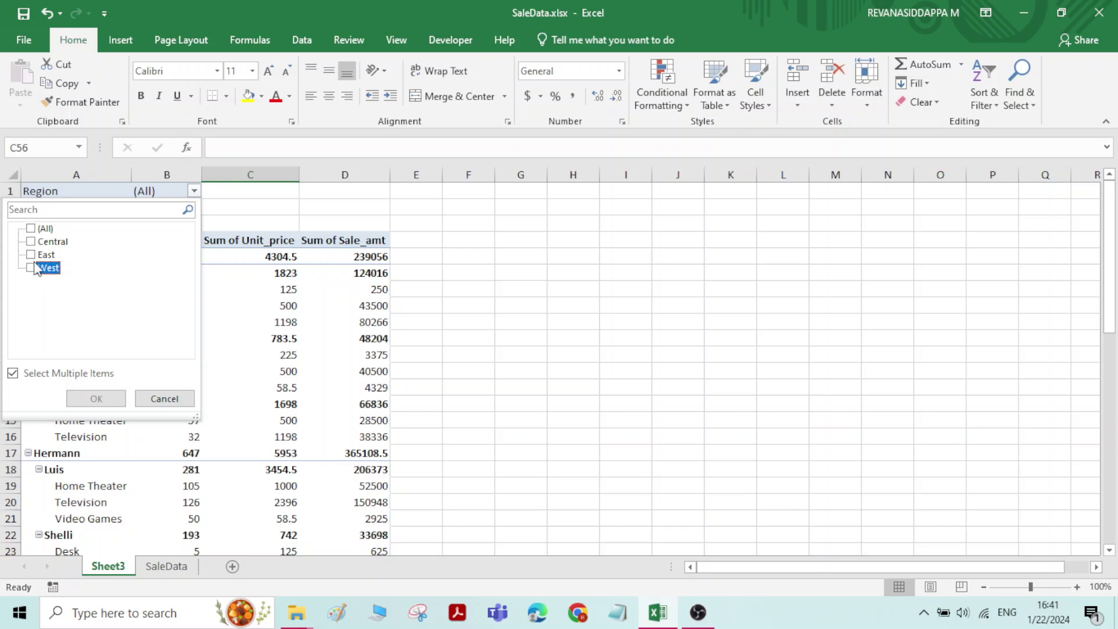
pyautogui.click(31, 256)
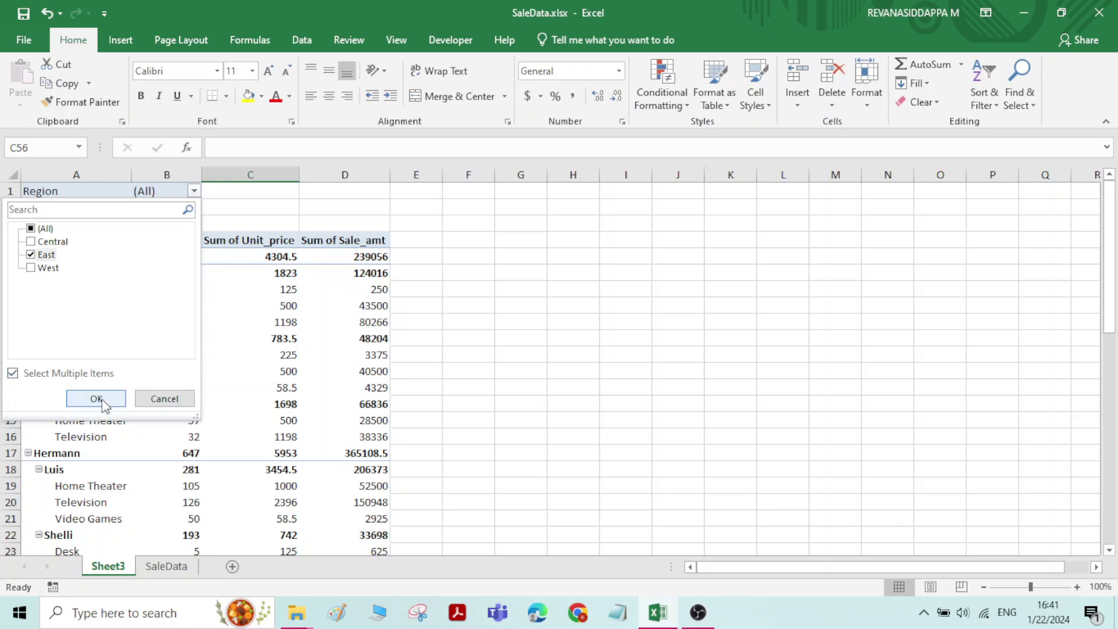
pyautogui.click(97, 399)
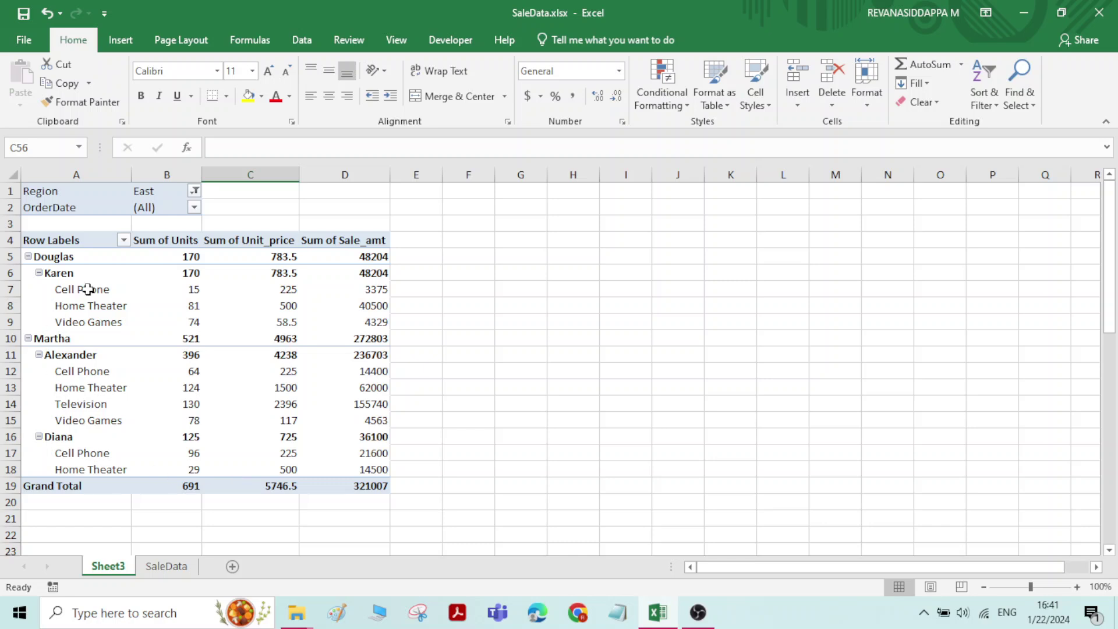
# Step: Add West to the Region filter alongside East and review the filtered rows down to the Grand Total
pyautogui.click(195, 193)
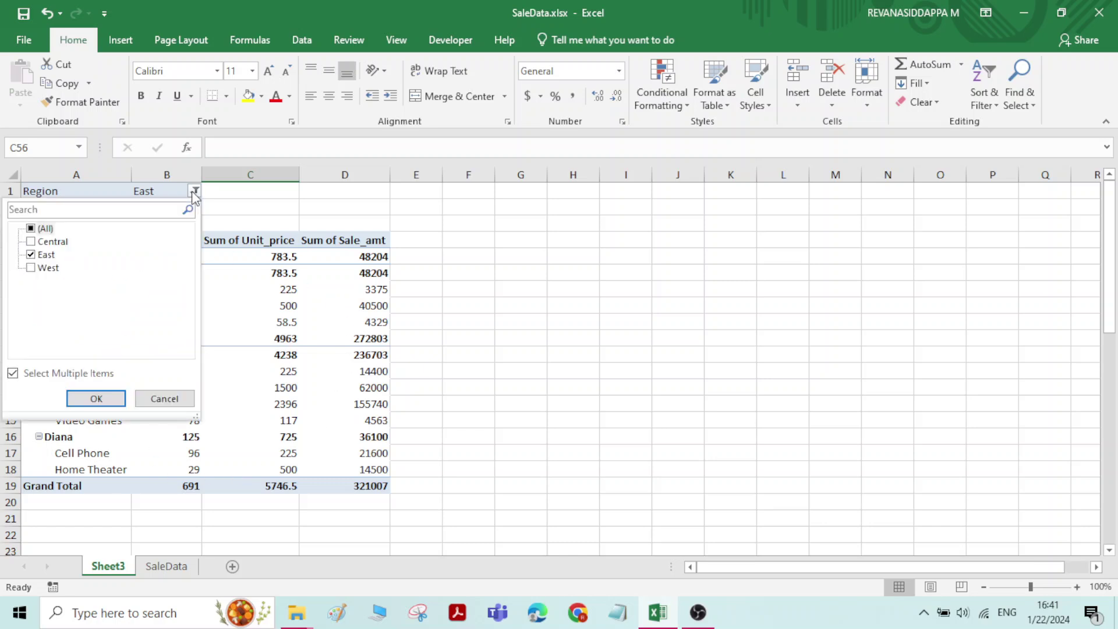
pyautogui.click(31, 269)
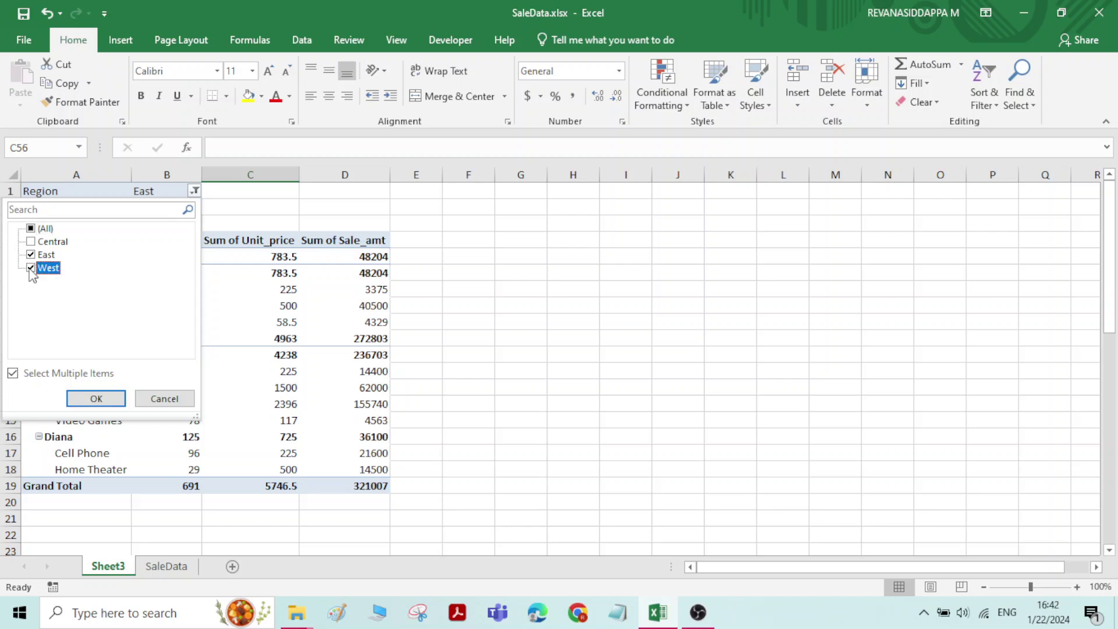
pyautogui.click(96, 399)
pyautogui.scroll(-3, 125, 396)
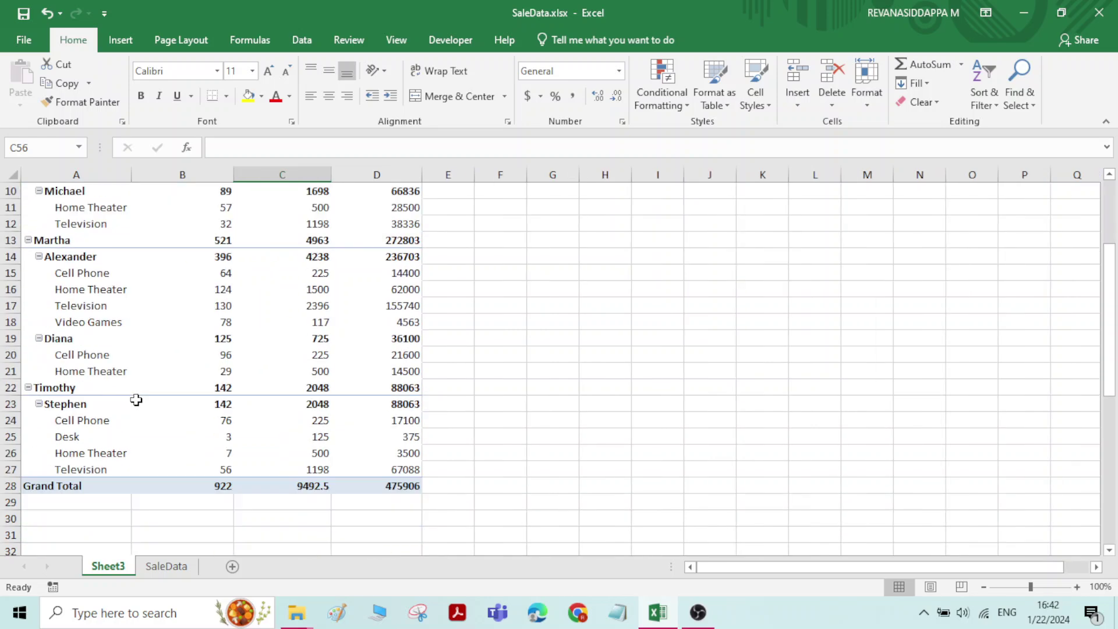
pyautogui.scroll(3, 137, 396)
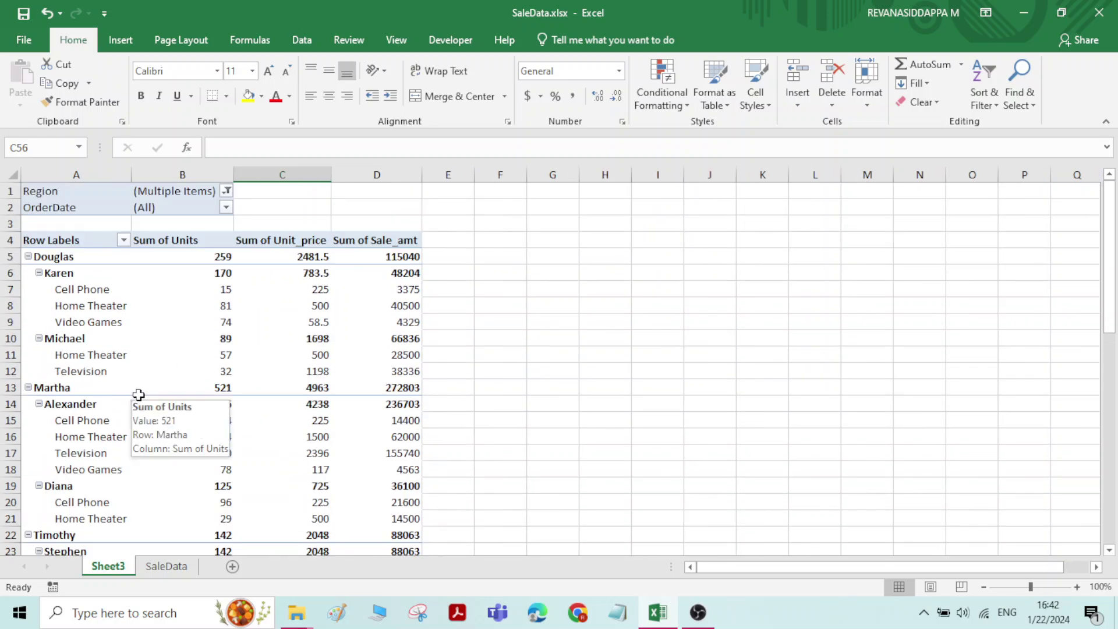
# Step: Add Central back to the PivotTable's Region filter so that all regions are included
pyautogui.click(226, 209)
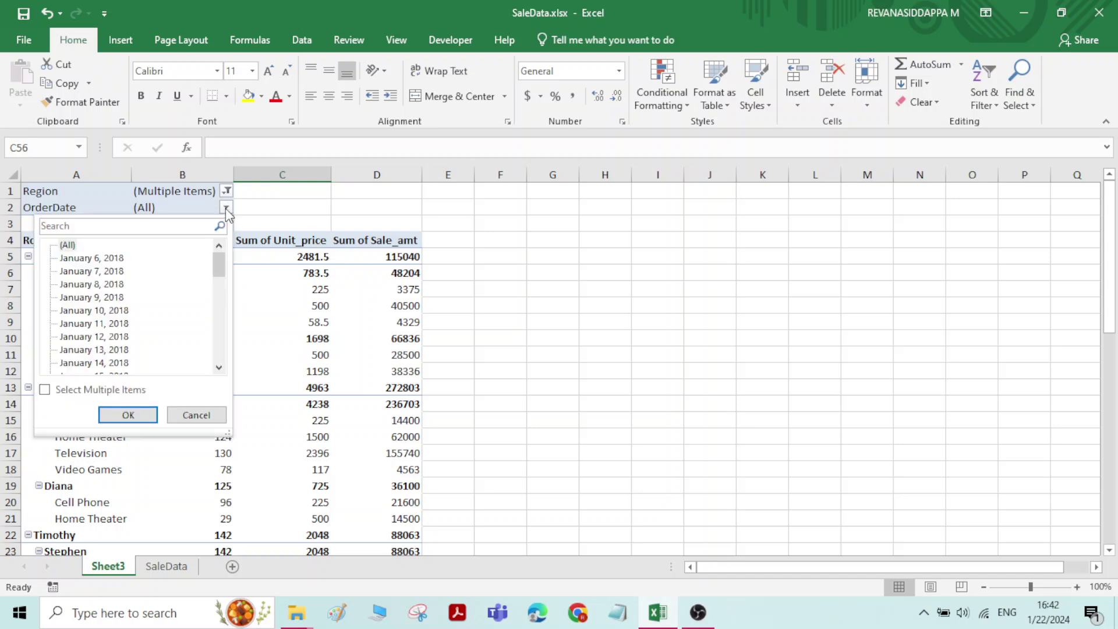
pyautogui.click(227, 192)
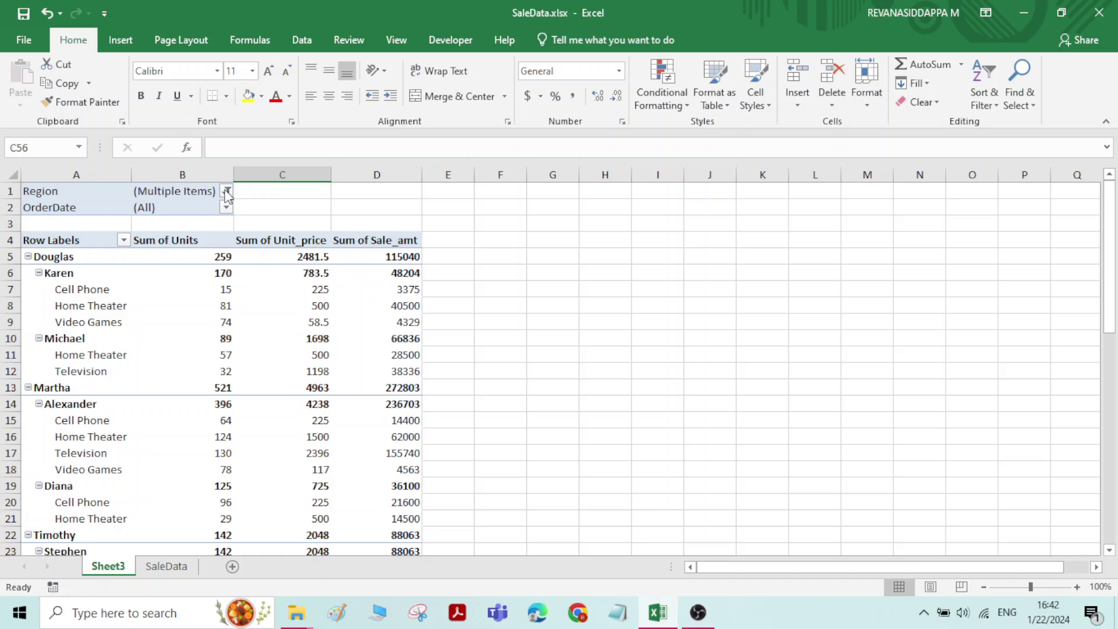
pyautogui.click(227, 192)
pyautogui.click(63, 241)
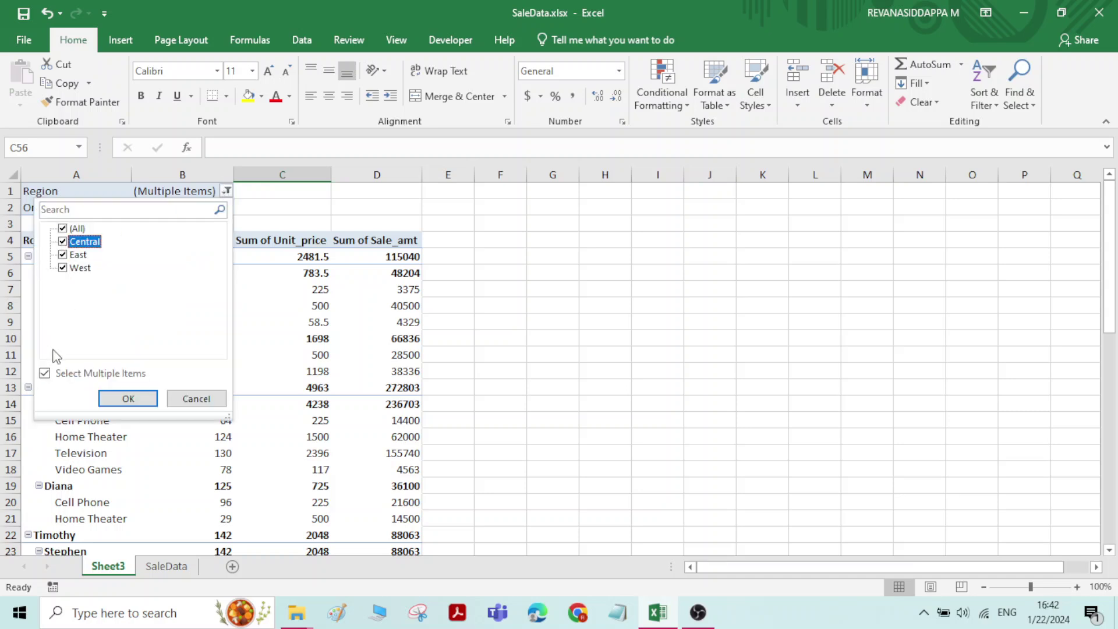
pyautogui.click(127, 399)
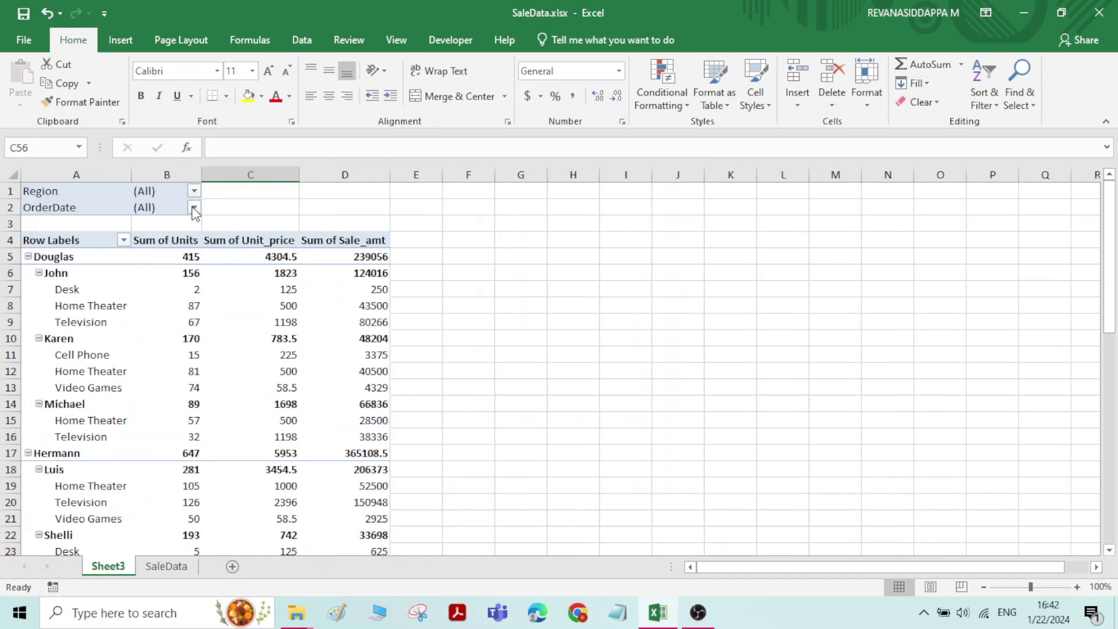
# Step: Filter the PivotTable by OrderDate with multiple item selection enabled, keeping only January 10, 2018
pyautogui.click(194, 208)
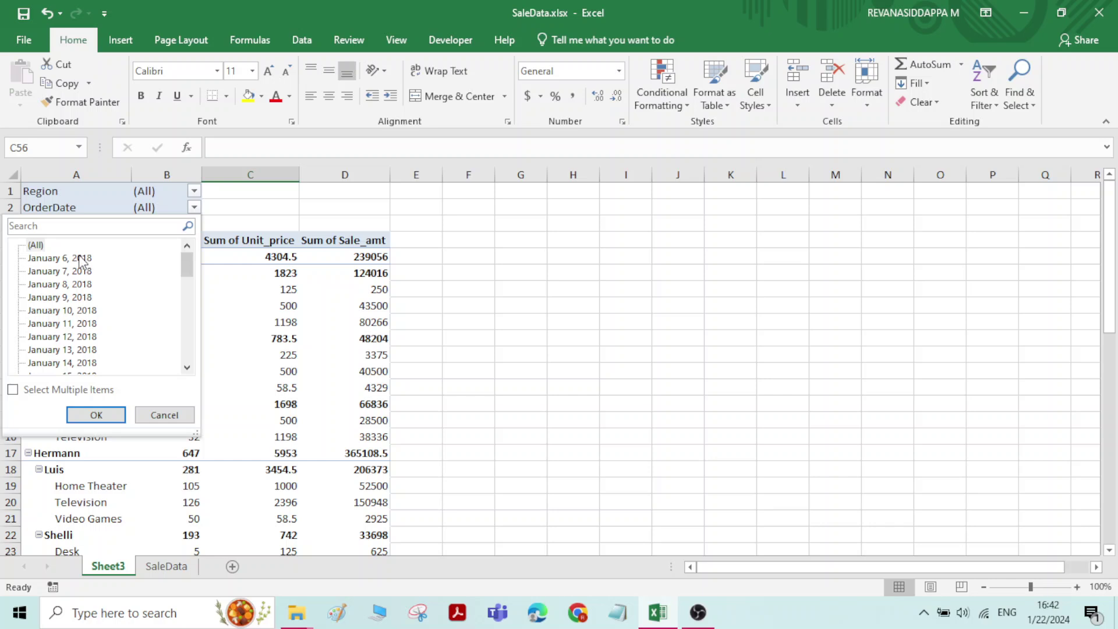
pyautogui.click(12, 390)
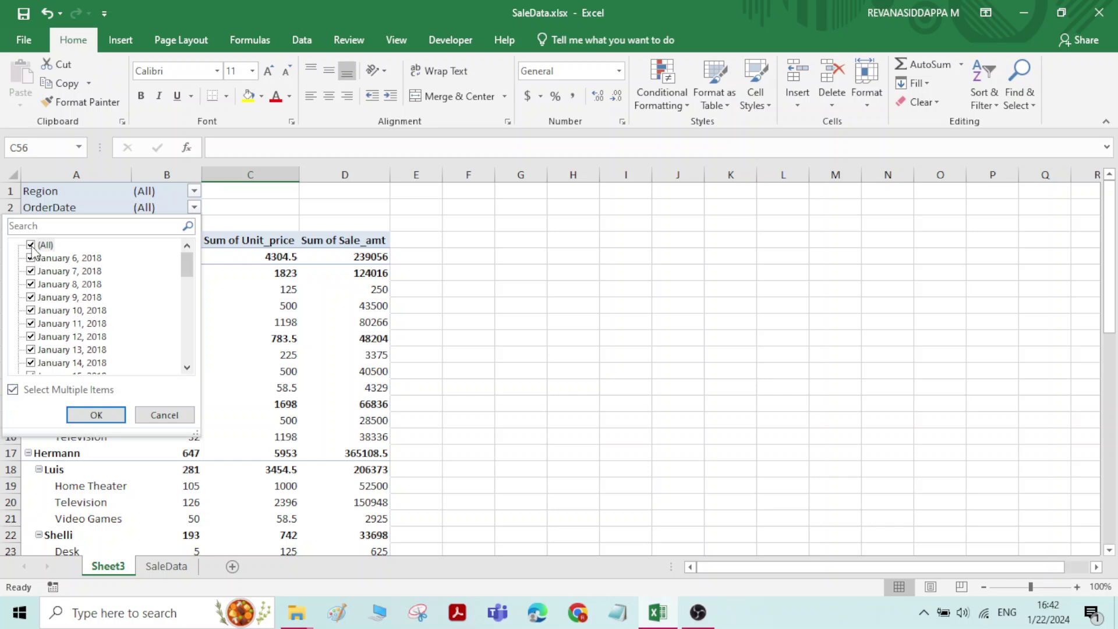
pyautogui.click(12, 390)
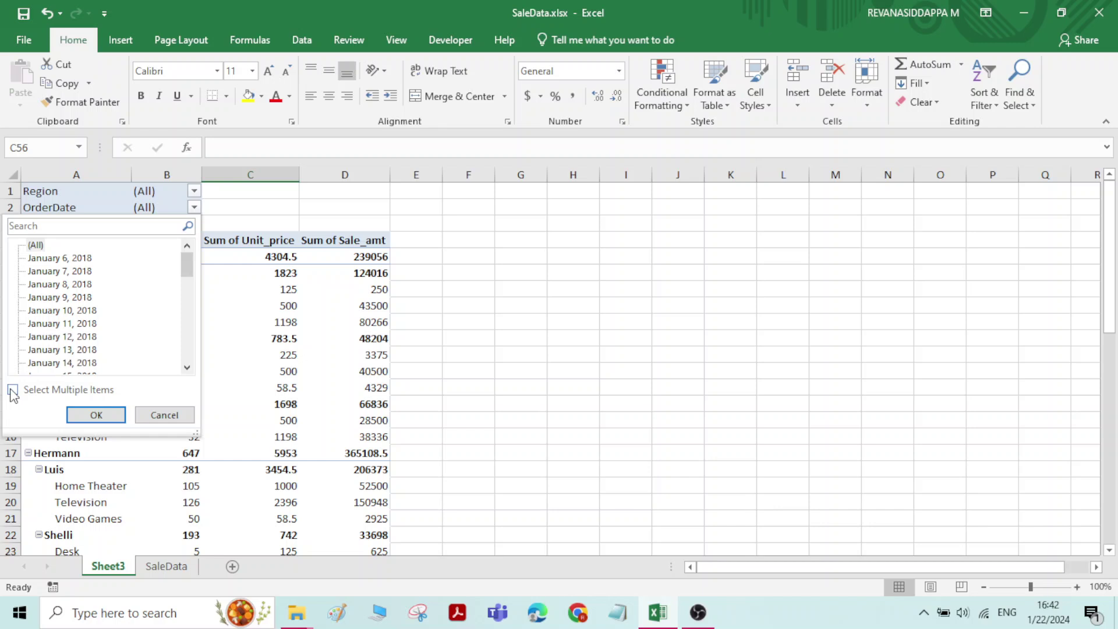
pyautogui.click(11, 390)
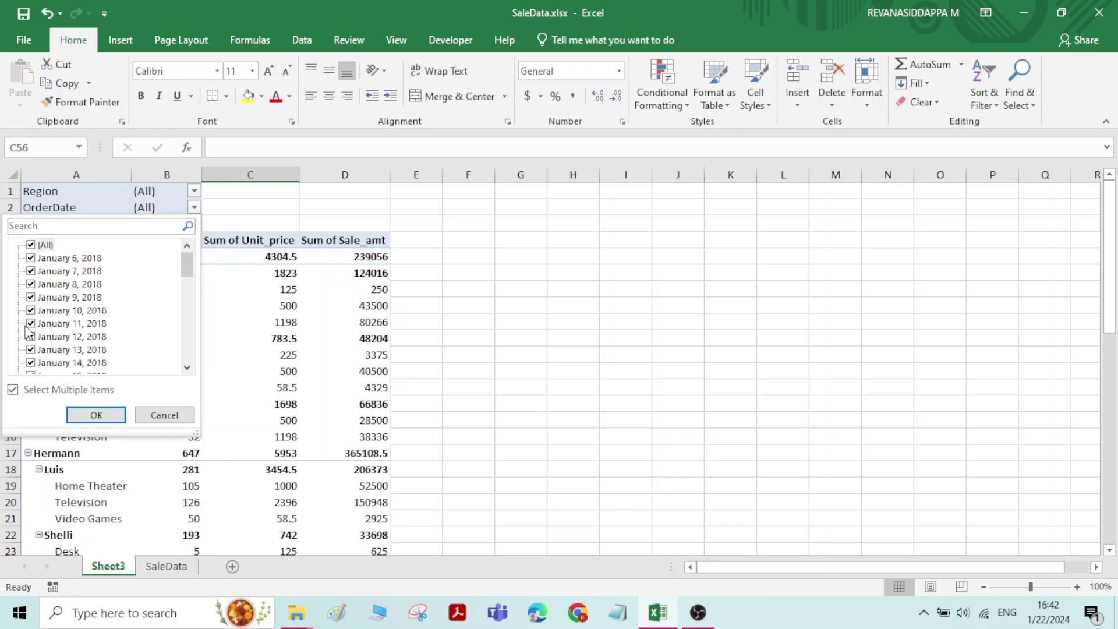
pyautogui.click(32, 247)
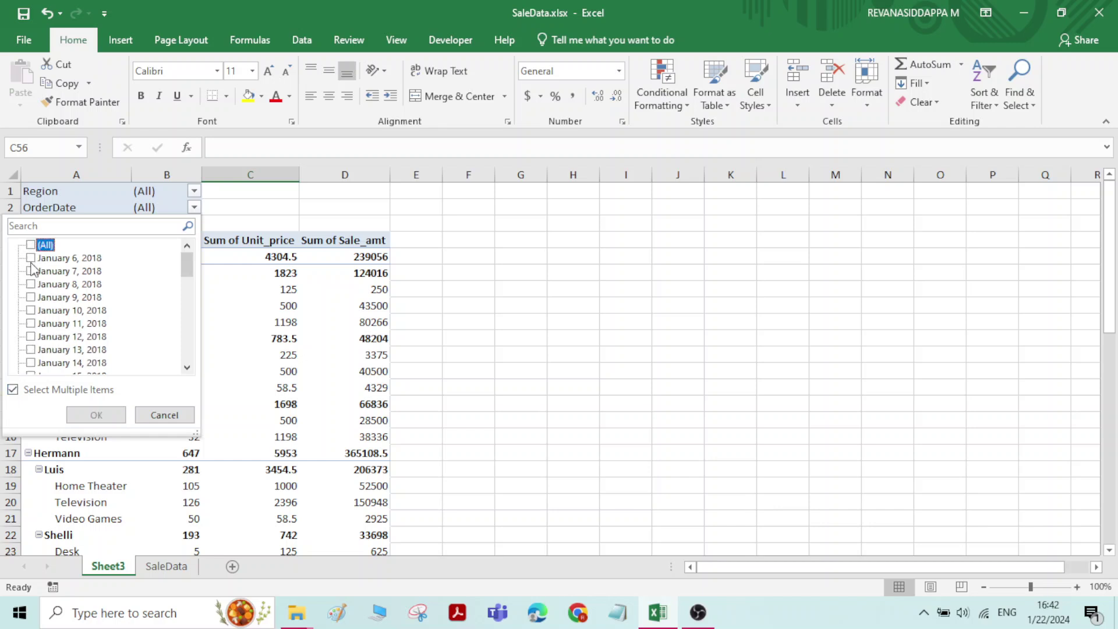
pyautogui.click(31, 311)
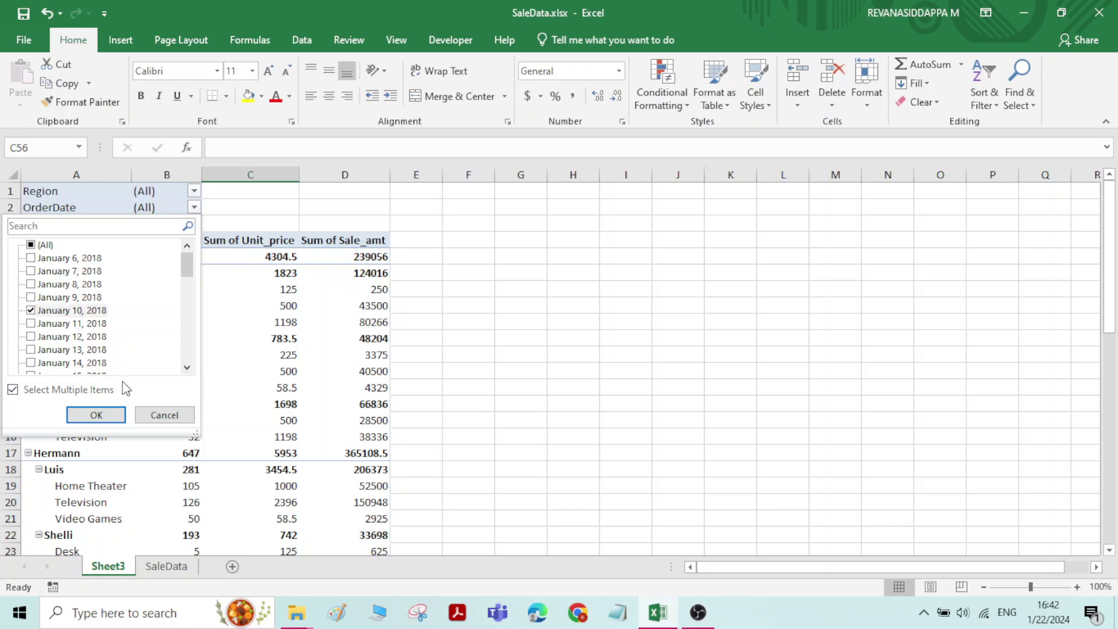
pyautogui.click(97, 412)
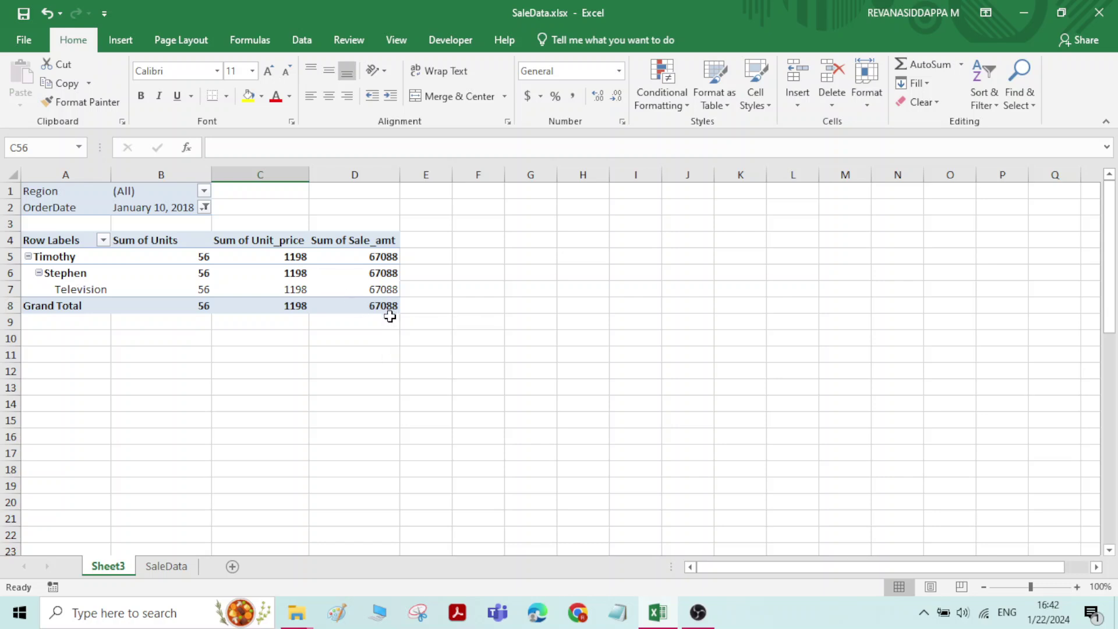
# Step: Restrict the Region filter to East by excluding Central and West
pyautogui.click(205, 192)
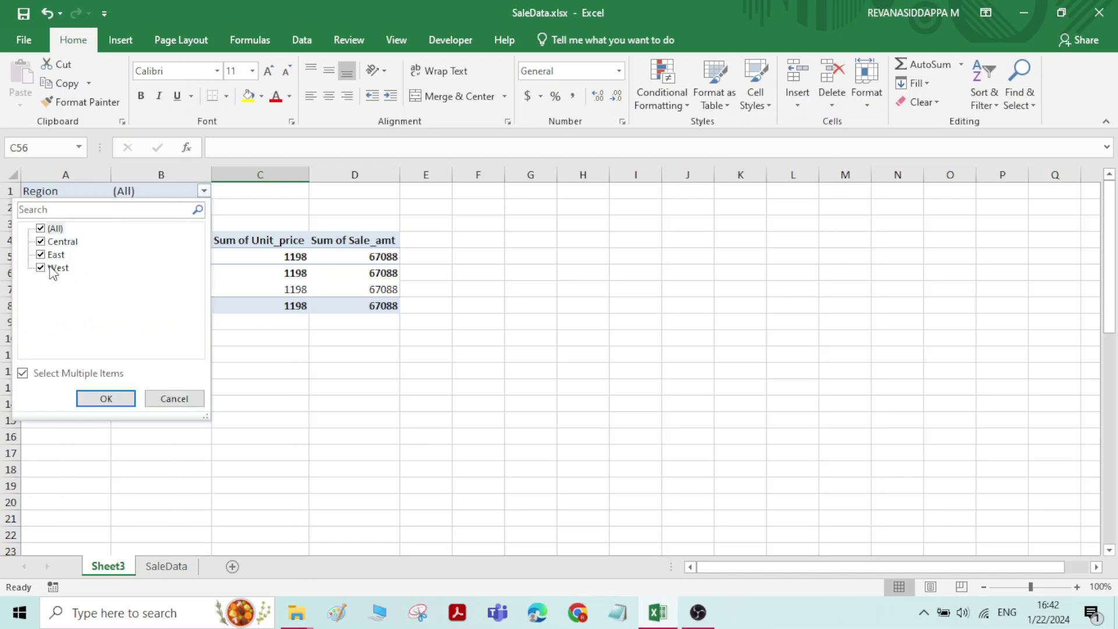
pyautogui.click(52, 269)
pyautogui.click(45, 257)
pyautogui.click(41, 268)
pyautogui.click(40, 242)
pyautogui.click(40, 255)
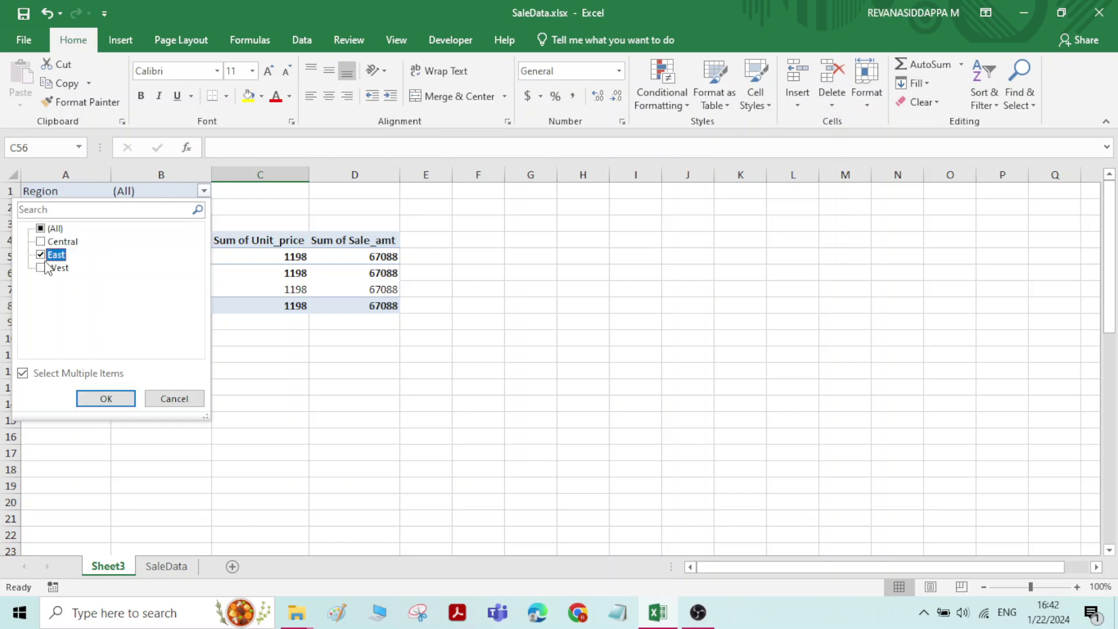
pyautogui.click(108, 398)
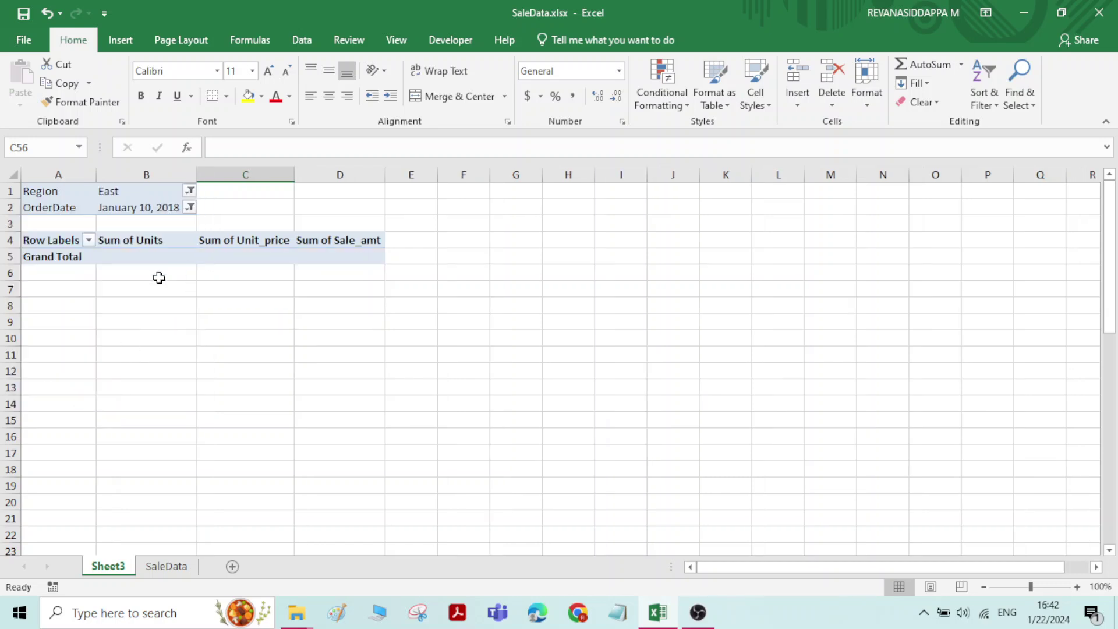
# Step: Change the OrderDate filter to January 11, 2018 only and inspect the item and Grand Total values
pyautogui.click(190, 208)
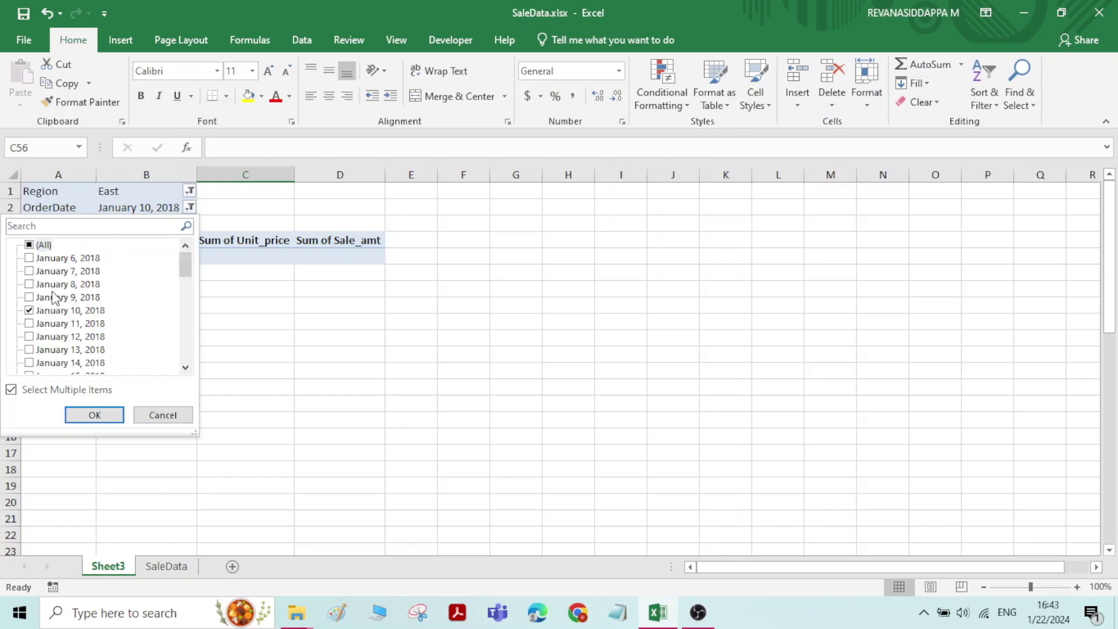
pyautogui.click(29, 323)
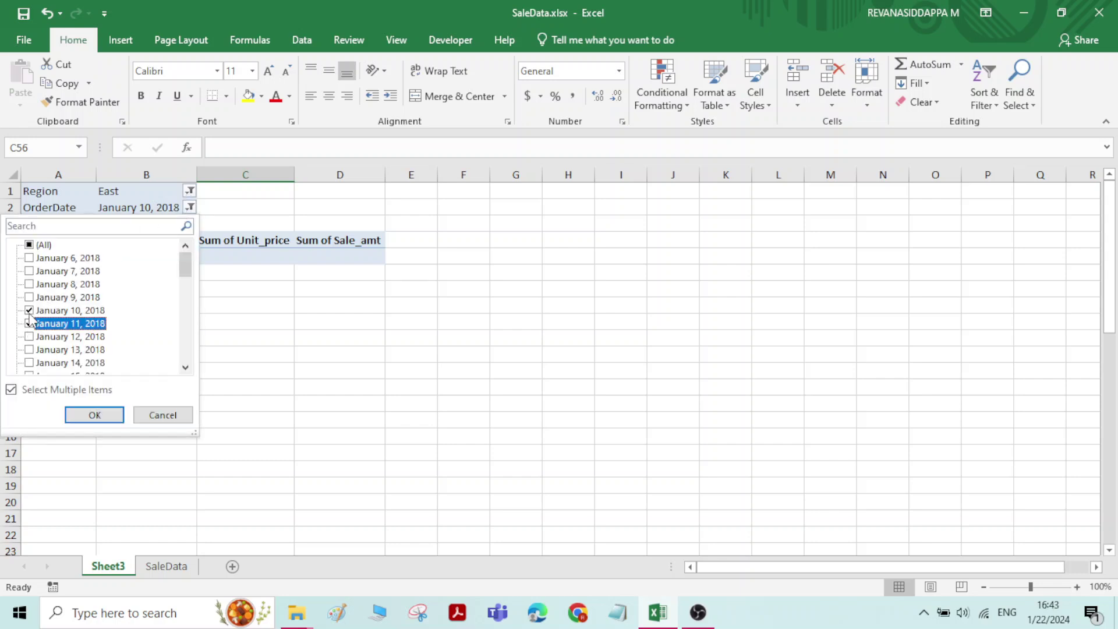
pyautogui.click(29, 310)
pyautogui.click(93, 415)
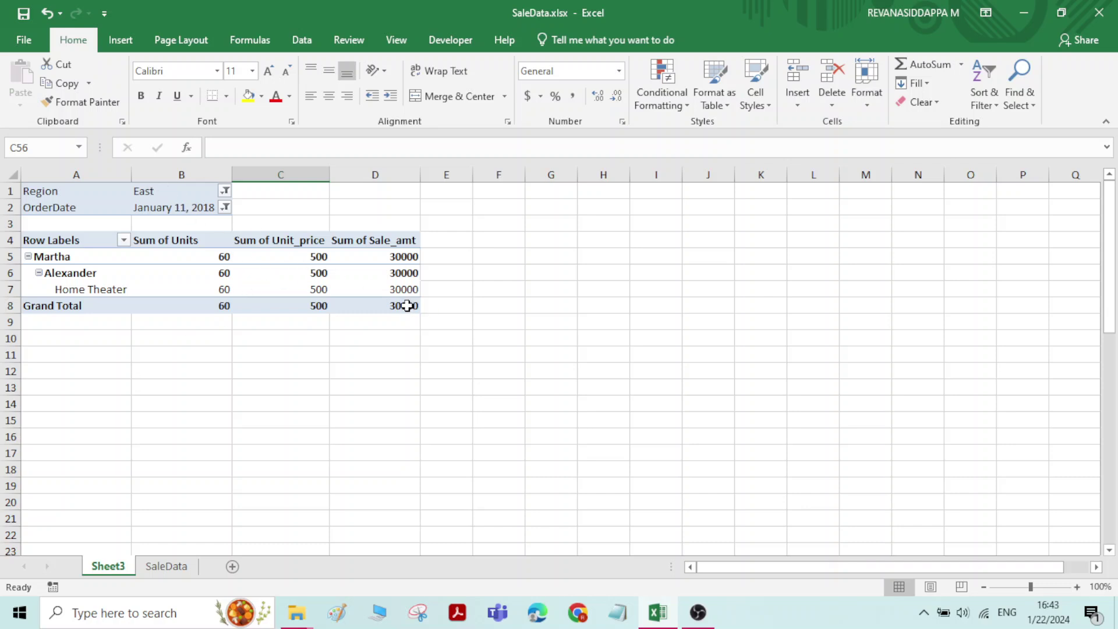
pyautogui.moveTo(407, 306)
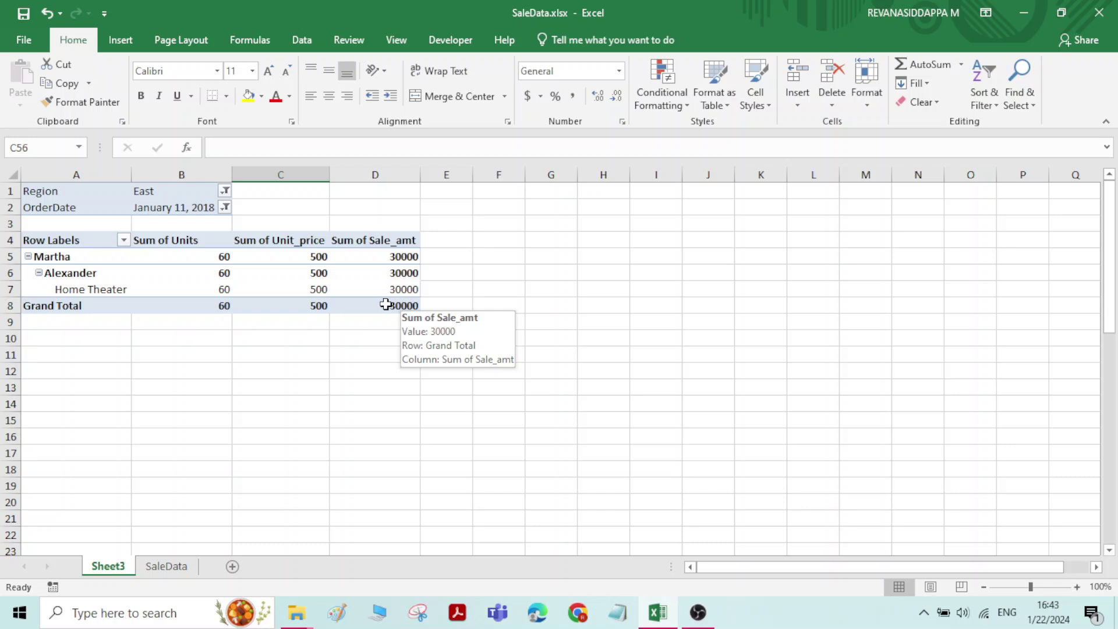
pyautogui.moveTo(204, 289)
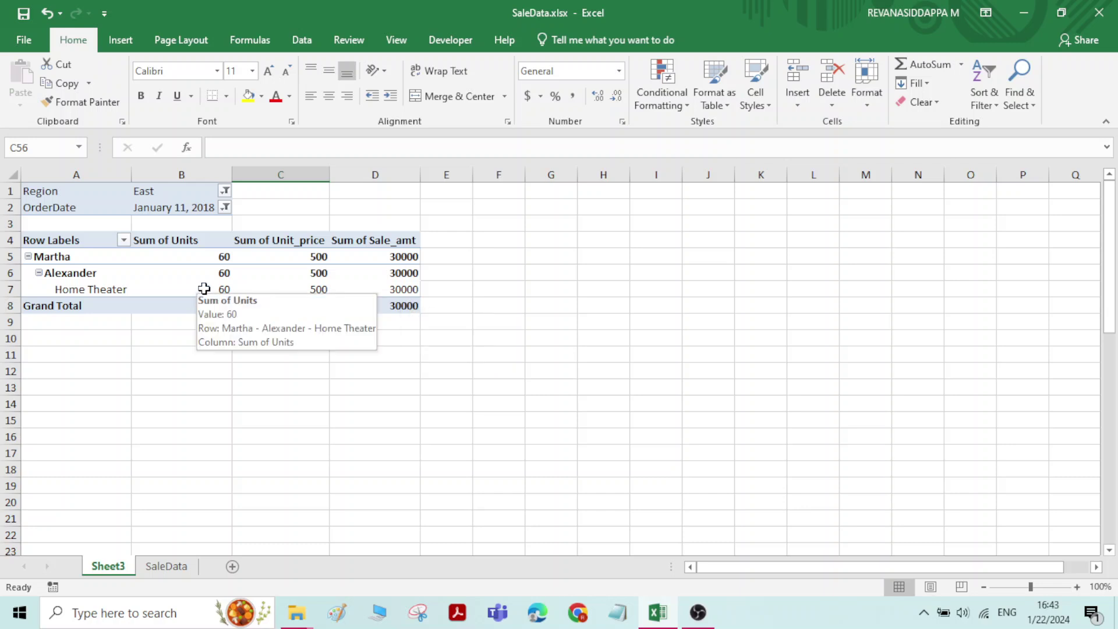
# Step: Reset the Region filter to include all regions
pyautogui.click(225, 192)
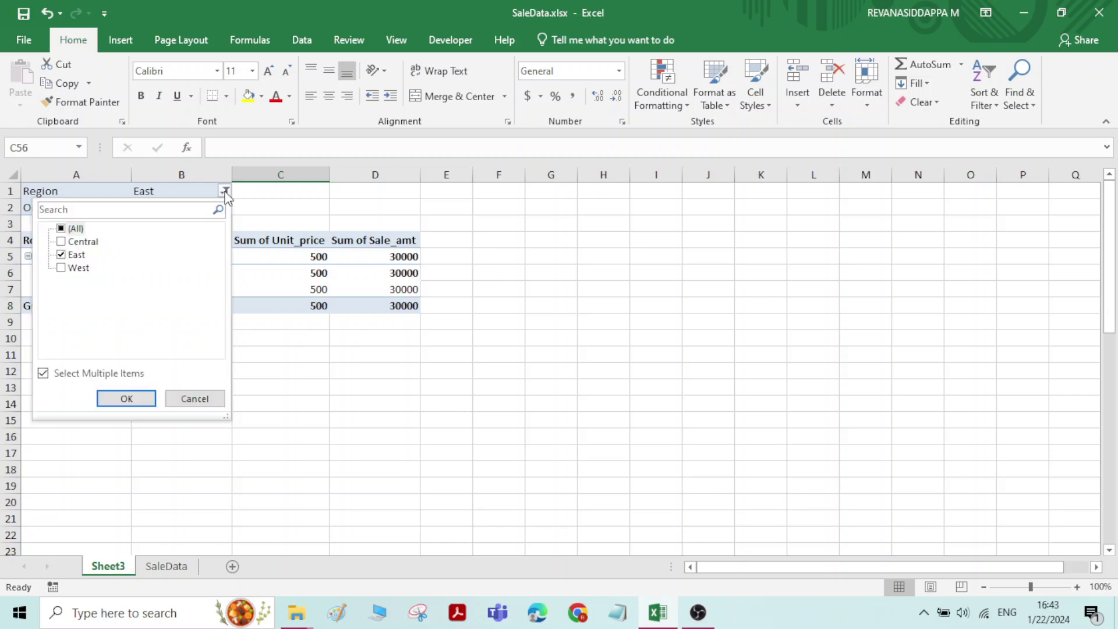
pyautogui.click(78, 256)
pyautogui.click(61, 229)
pyautogui.click(126, 399)
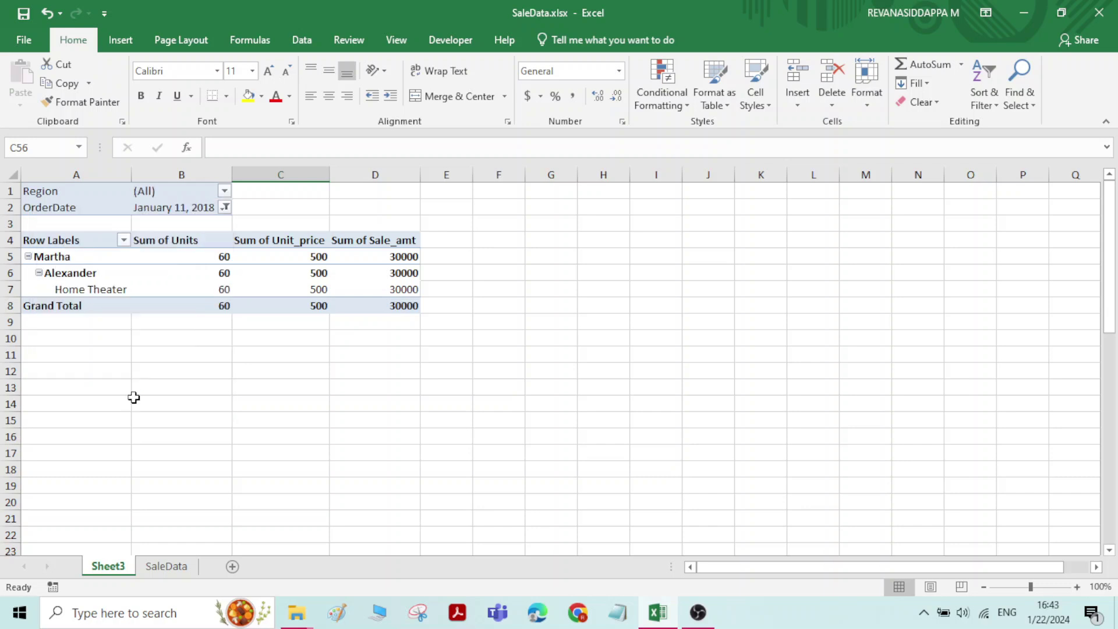
pyautogui.click(225, 191)
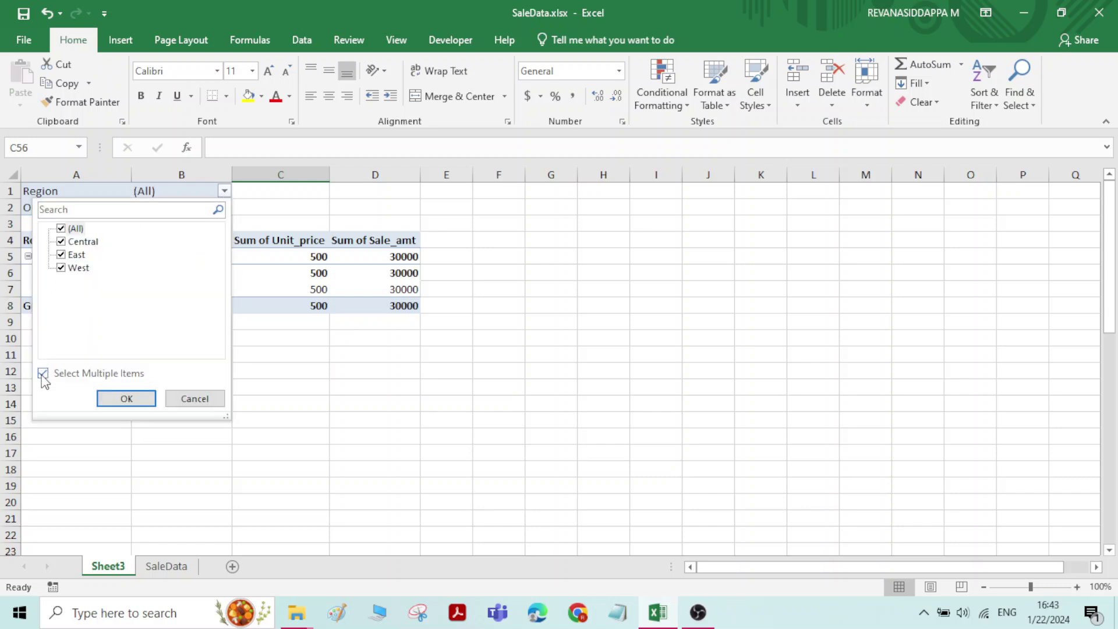
pyautogui.click(127, 399)
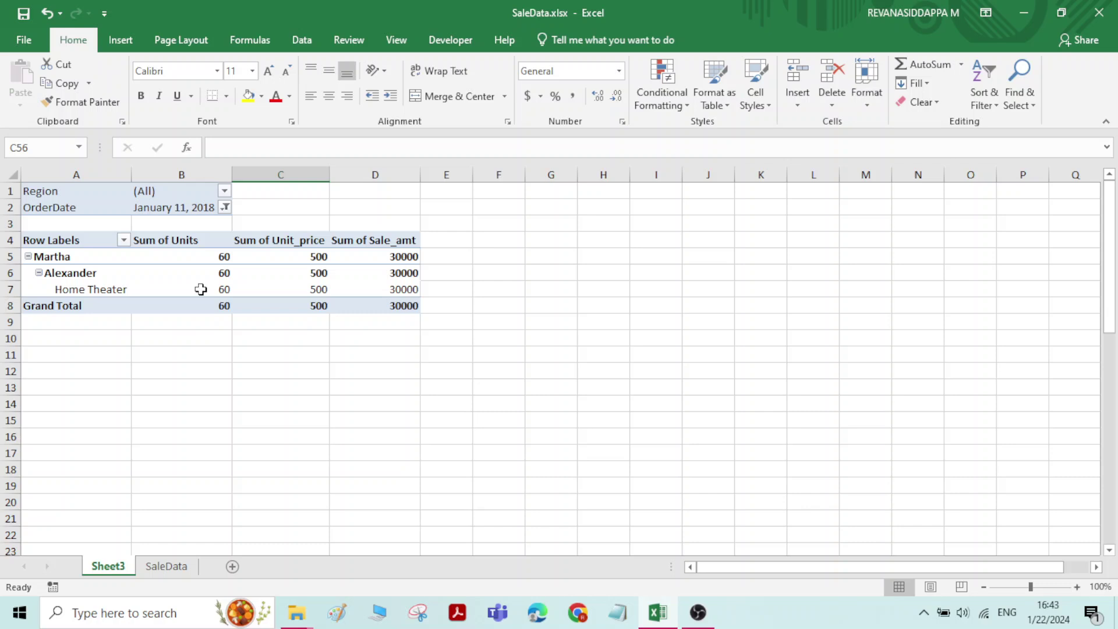
# Step: Reset the OrderDate filter to include all dates
pyautogui.click(224, 208)
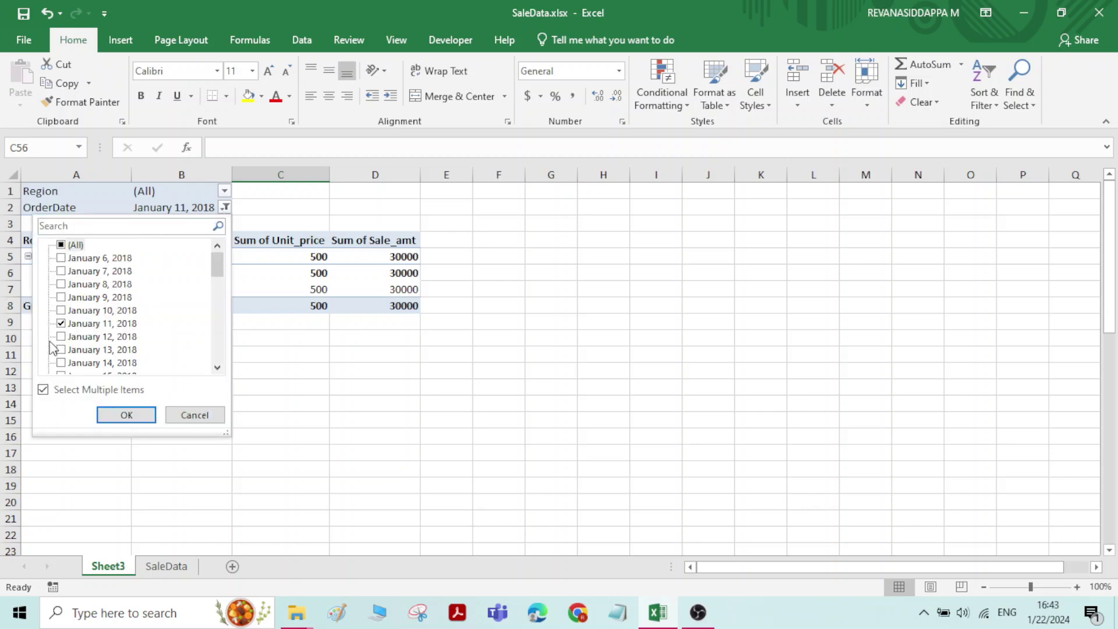
pyautogui.click(43, 390)
pyautogui.click(43, 390)
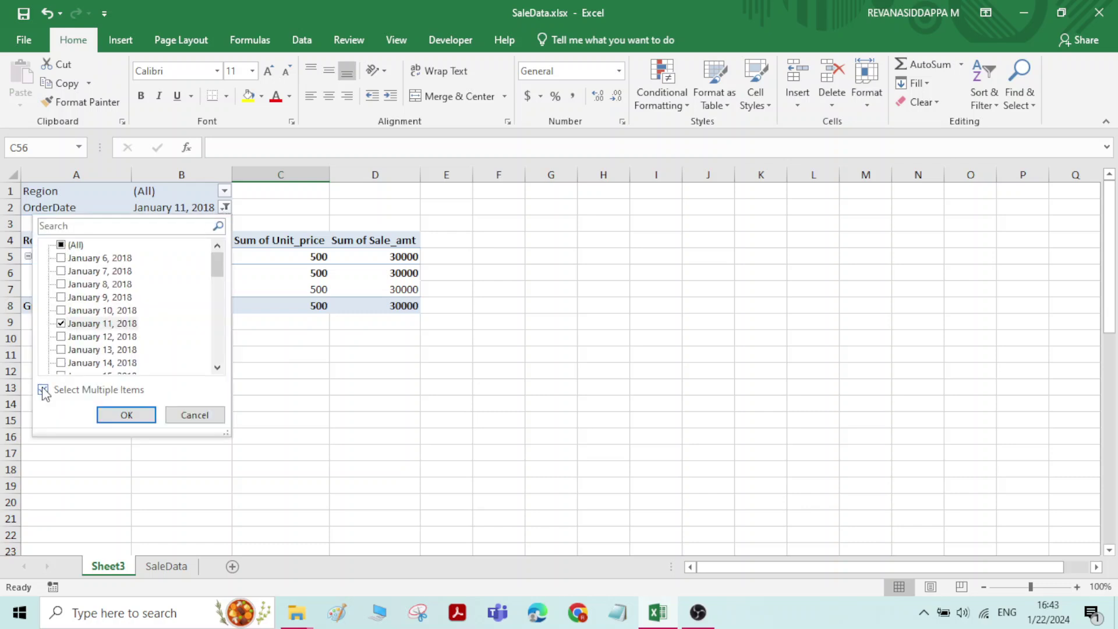
pyautogui.click(62, 245)
pyautogui.click(60, 244)
pyautogui.click(127, 414)
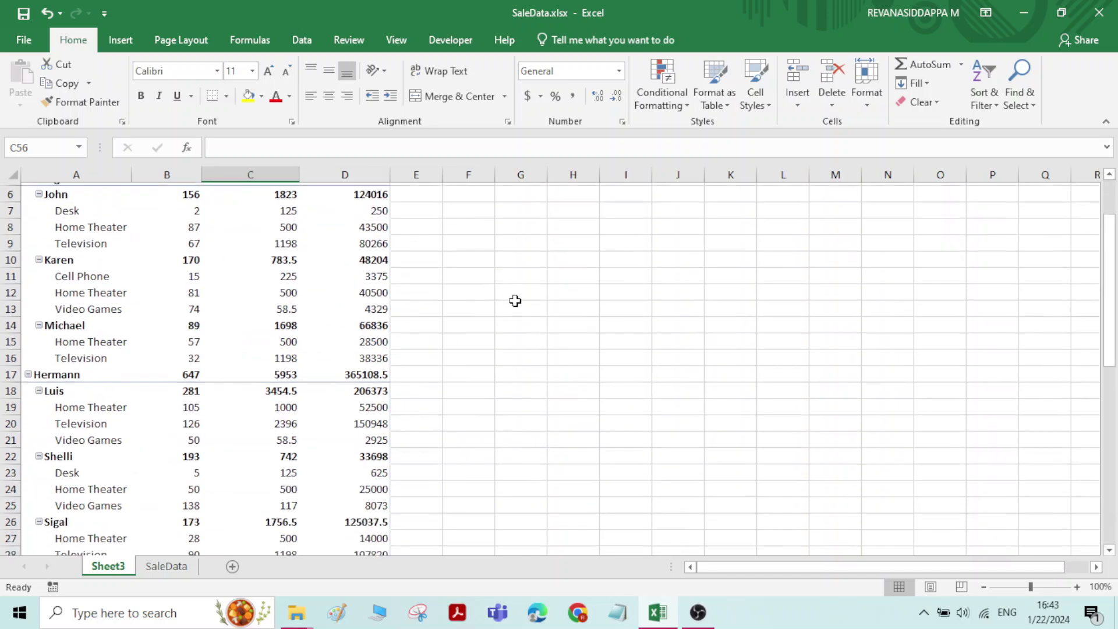
# Step: Review the unfiltered PivotTable down to its Grand Total, and select a Sum of Unit_price value to bring up the field list
pyautogui.scroll(-2, 515, 301)
pyautogui.scroll(-4, 502, 302)
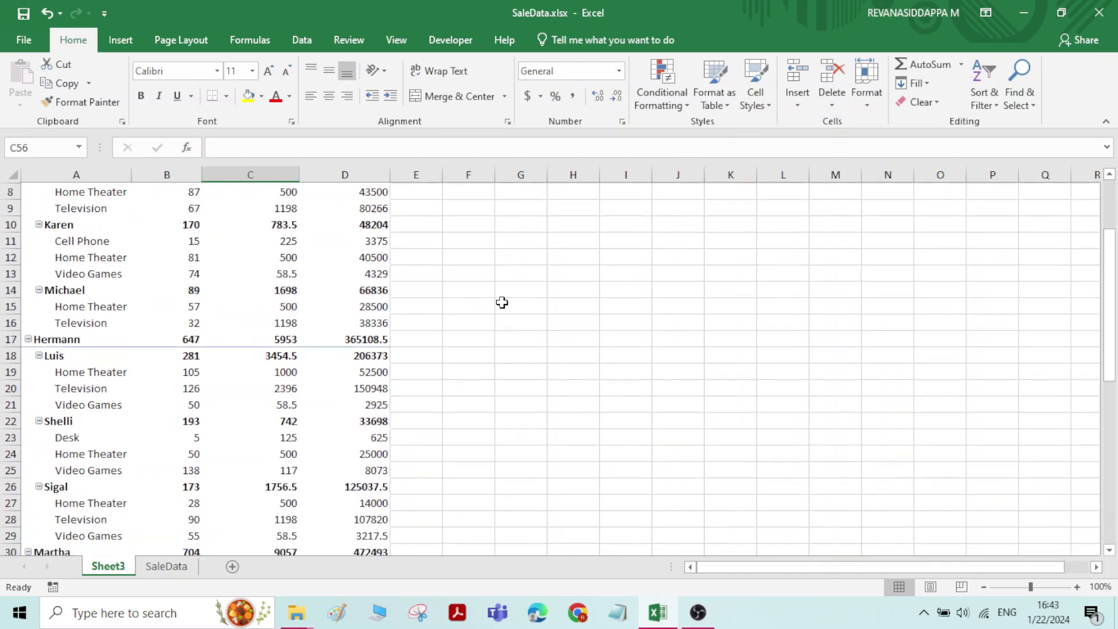
pyautogui.scroll(6, 502, 307)
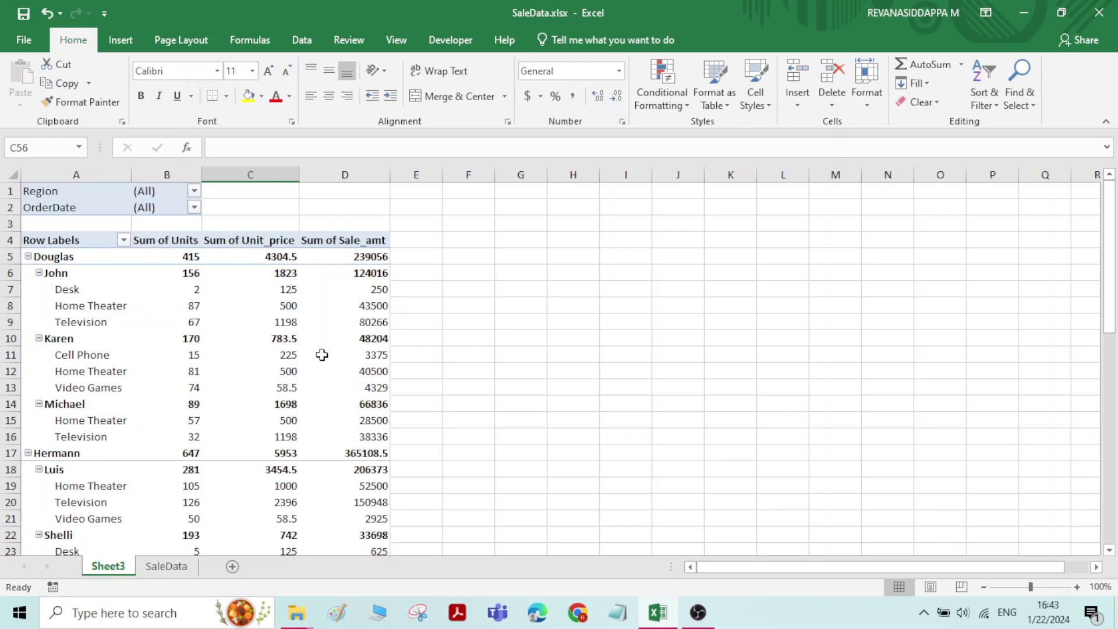
pyautogui.scroll(-6, 321, 351)
pyautogui.scroll(-4, 321, 350)
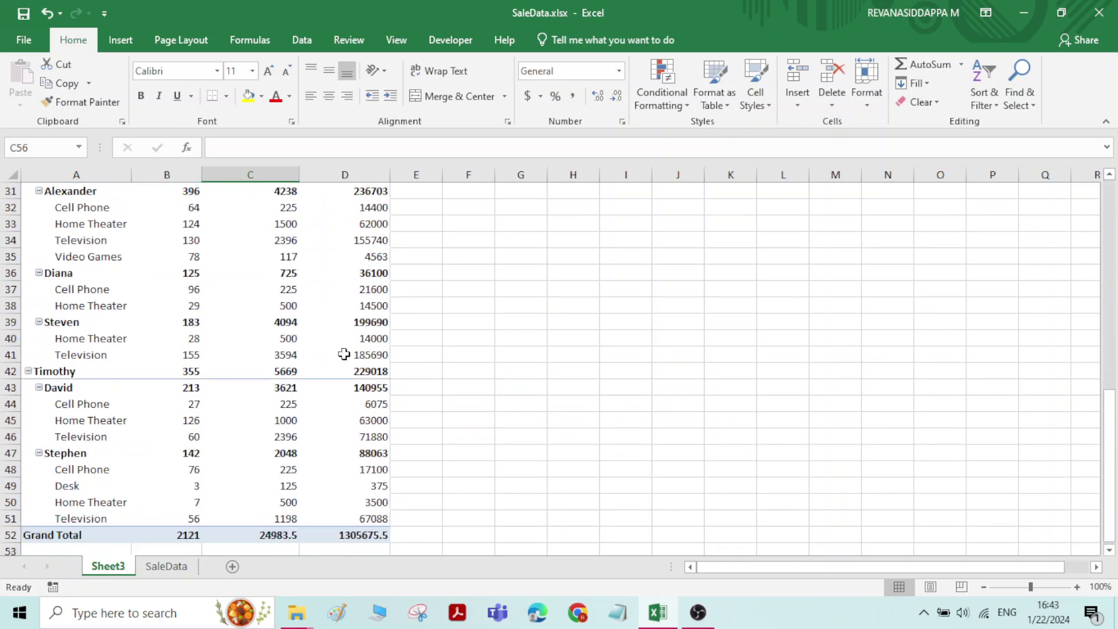
pyautogui.scroll(10, 361, 351)
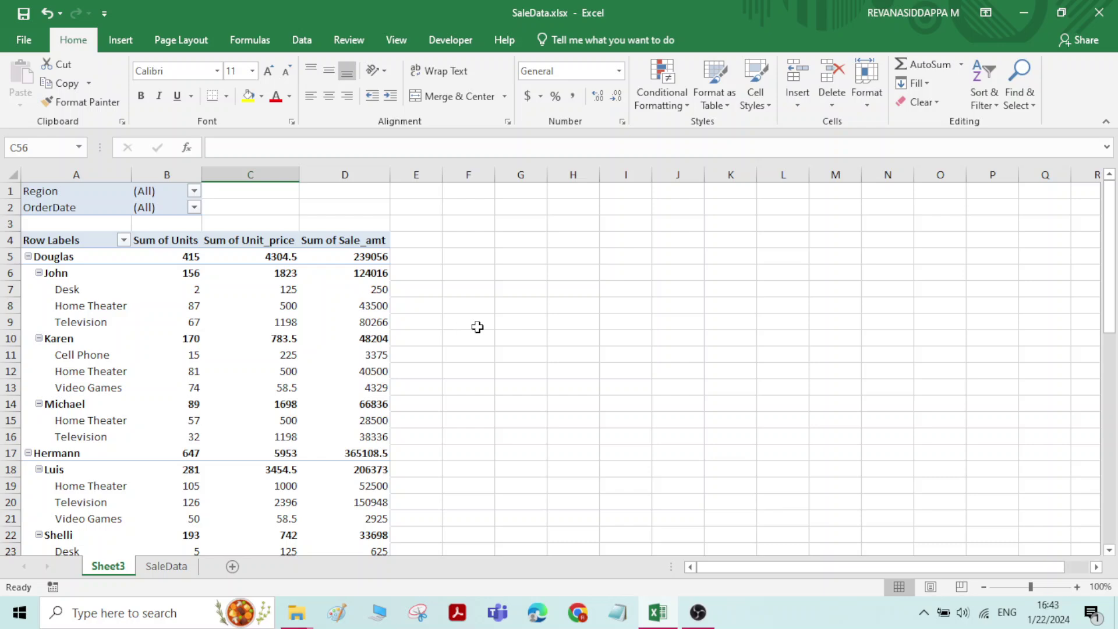
pyautogui.moveTo(289, 340)
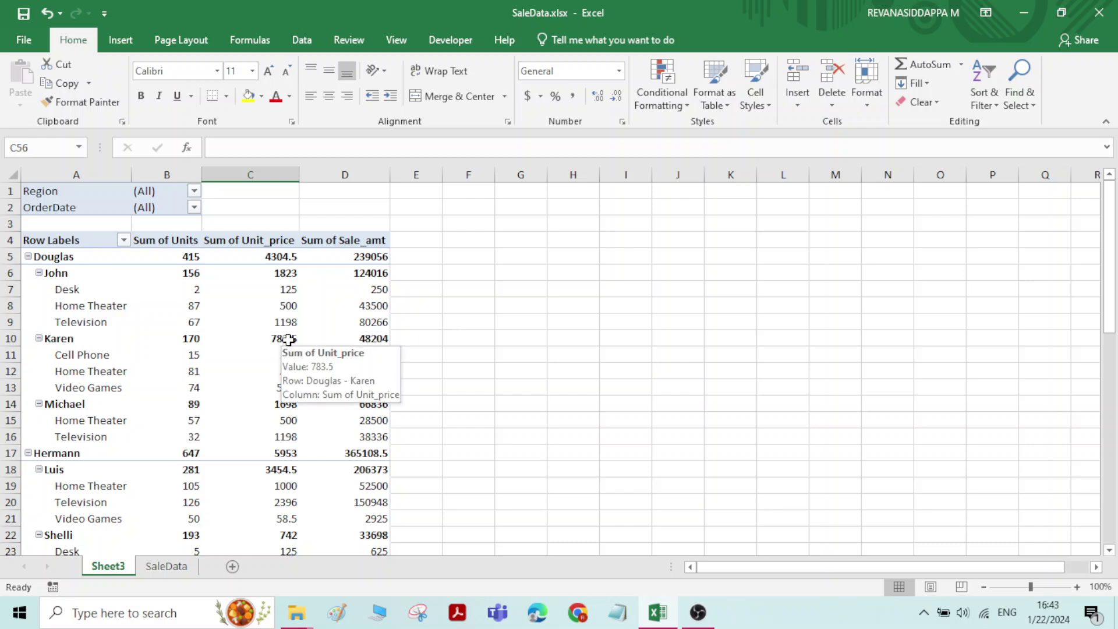
pyautogui.scroll(-13, 288, 340)
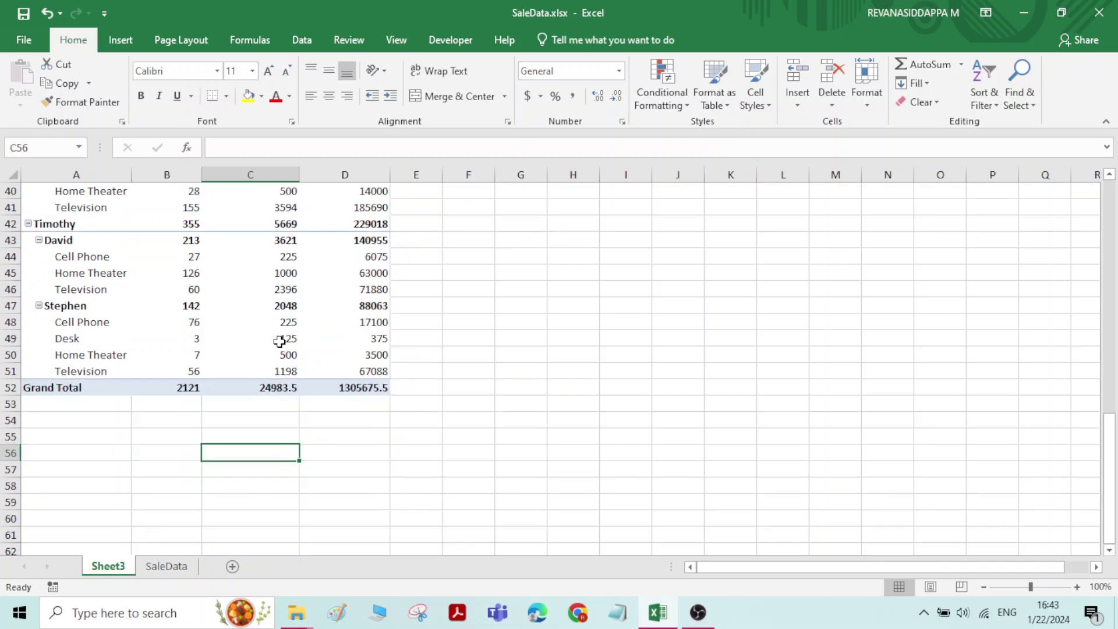
pyautogui.scroll(11, 279, 341)
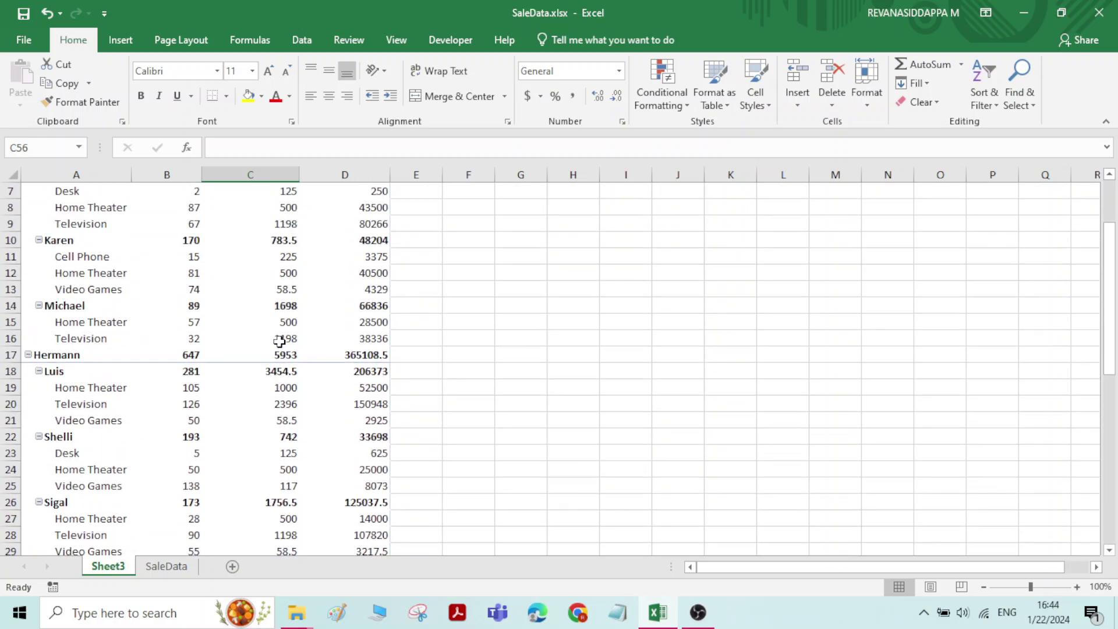
pyautogui.scroll(2, 280, 341)
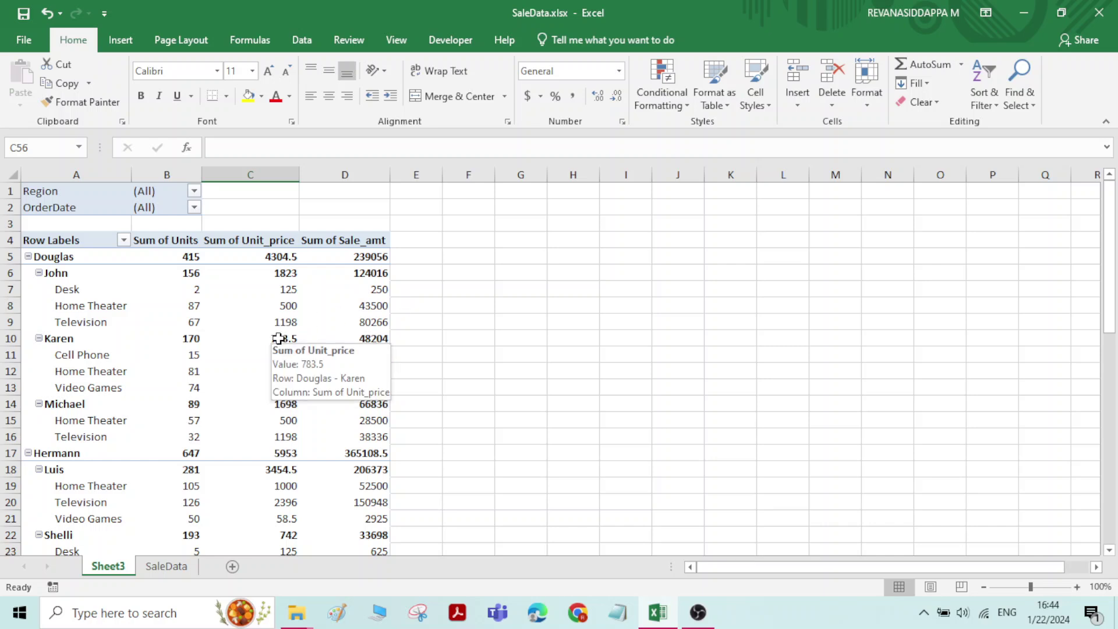
pyautogui.click(279, 338)
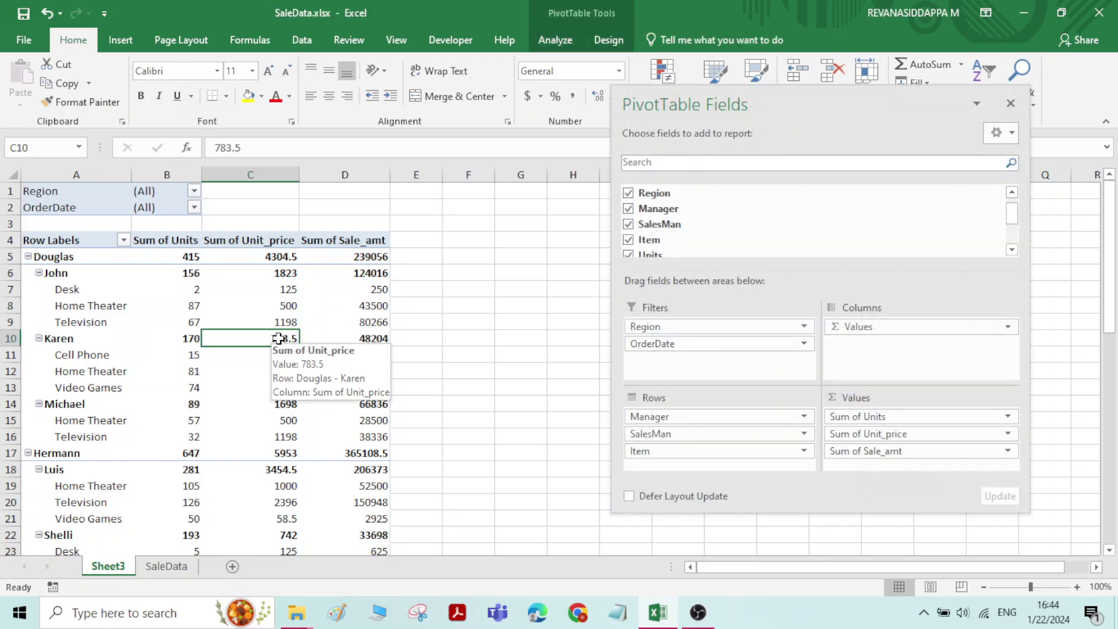
# Step: Close the PivotTable field list and start a PivotChart from the Sheet3 PivotTable, keeping the chart dialog clear of the data
pyautogui.click(1011, 103)
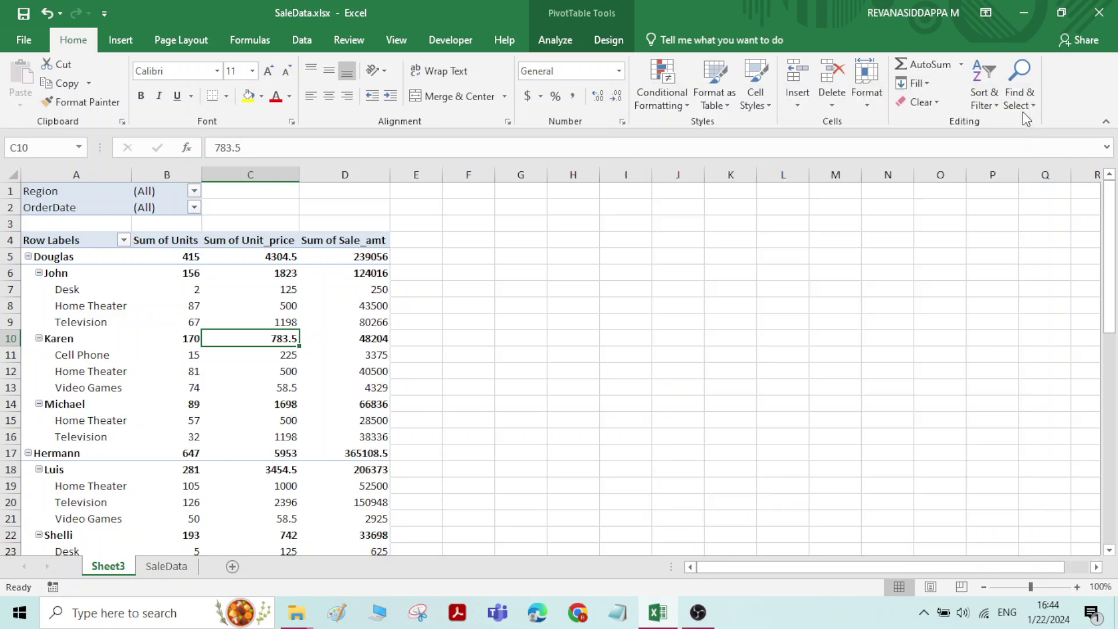
pyautogui.click(127, 40)
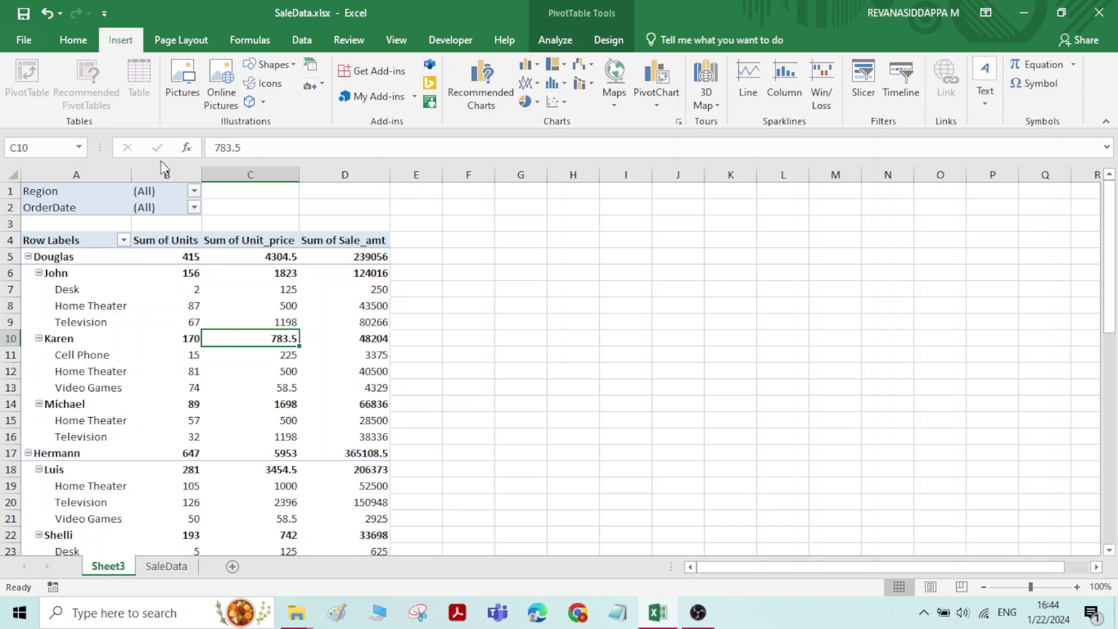
pyautogui.click(169, 322)
pyautogui.click(280, 322)
pyautogui.click(315, 320)
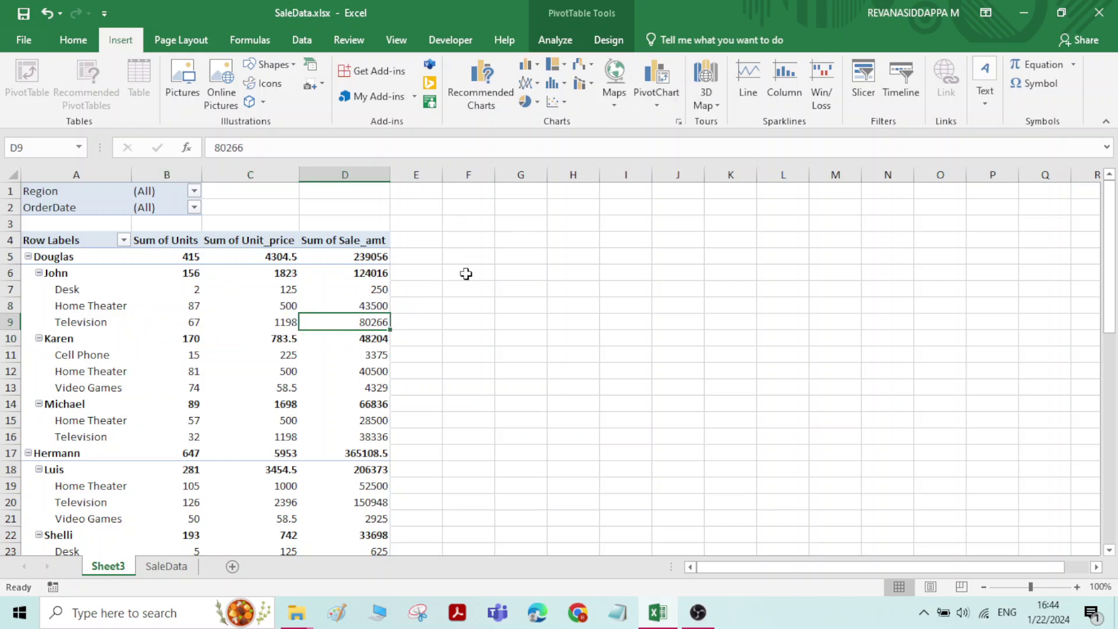
pyautogui.click(661, 102)
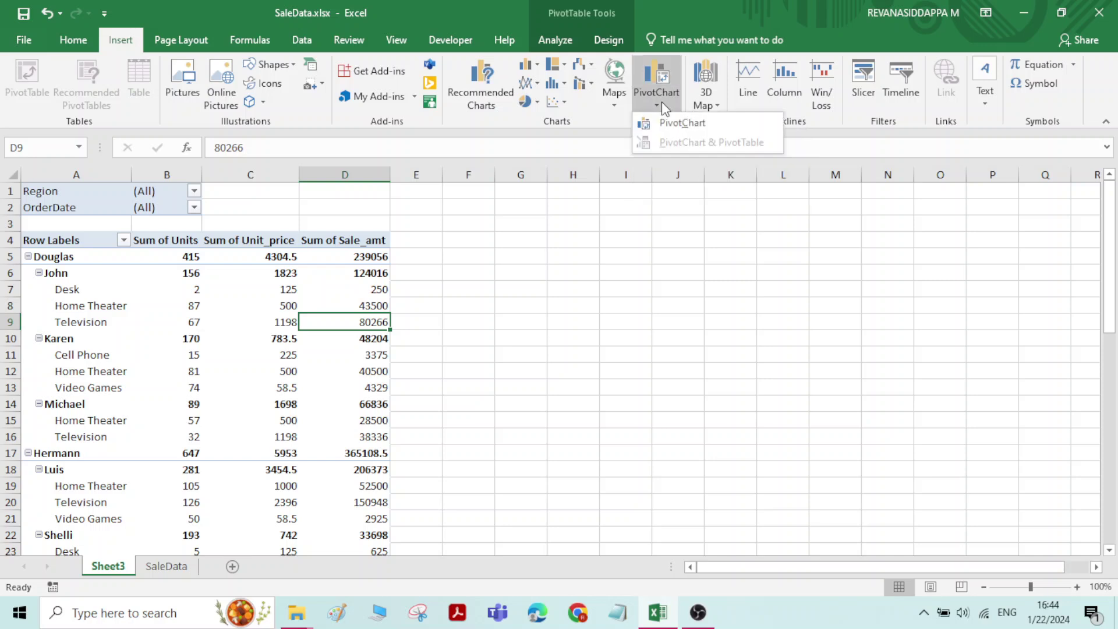
pyautogui.click(682, 125)
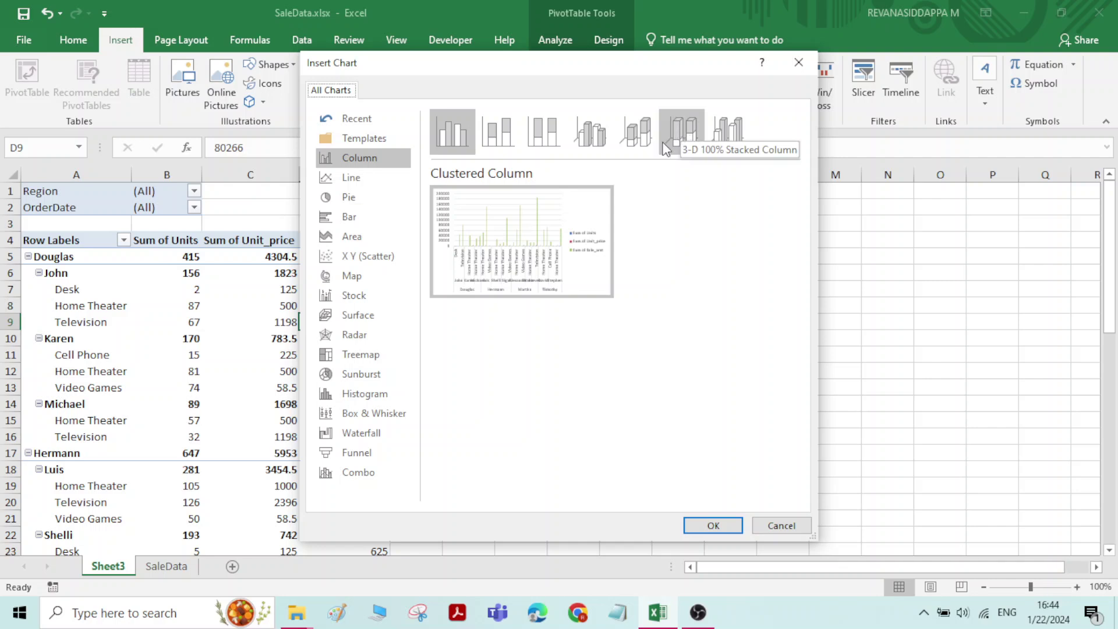
pyautogui.moveTo(599, 67); pyautogui.dragTo(814, 66)
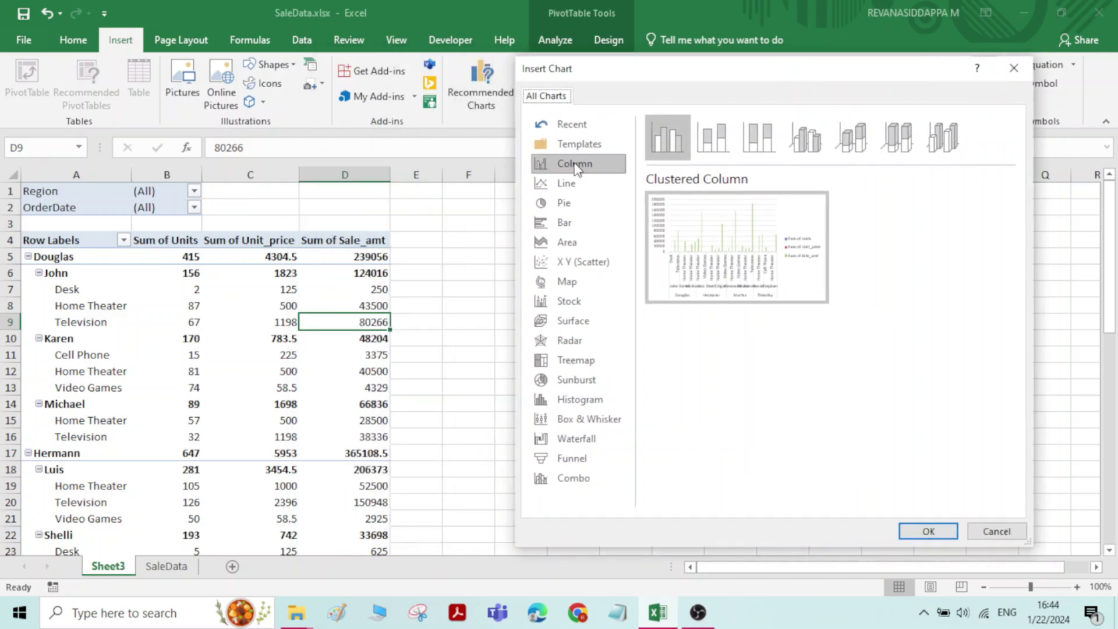
# Step: Browse the available chart types from Line through Funnel, checking which ones can be used with PivotTable data
pyautogui.click(568, 183)
pyautogui.click(565, 203)
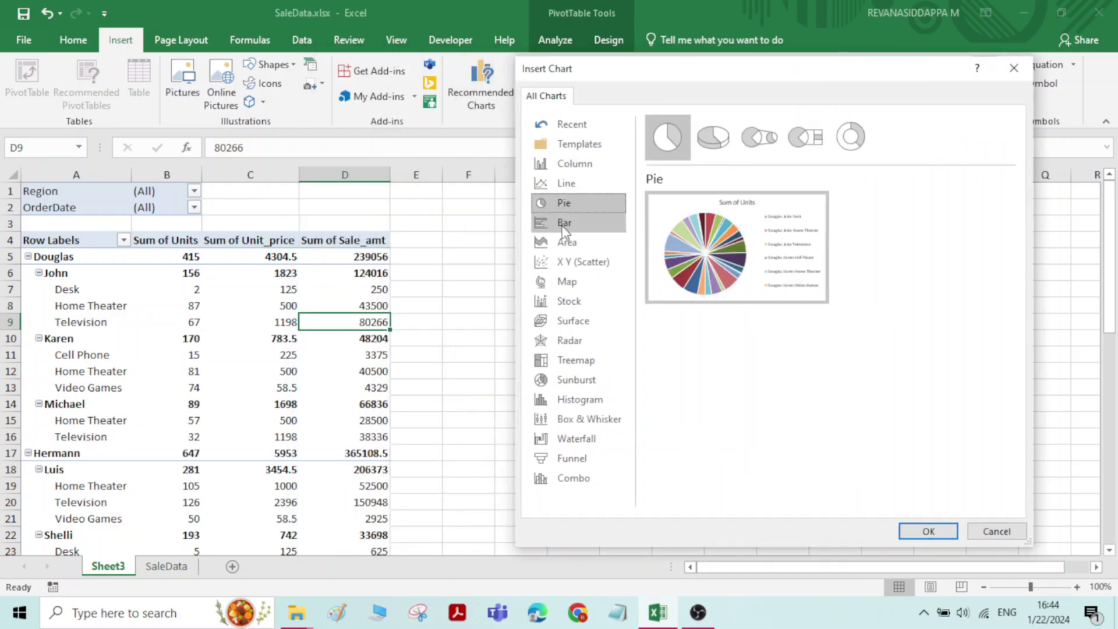
pyautogui.click(563, 222)
pyautogui.click(562, 246)
pyautogui.click(564, 260)
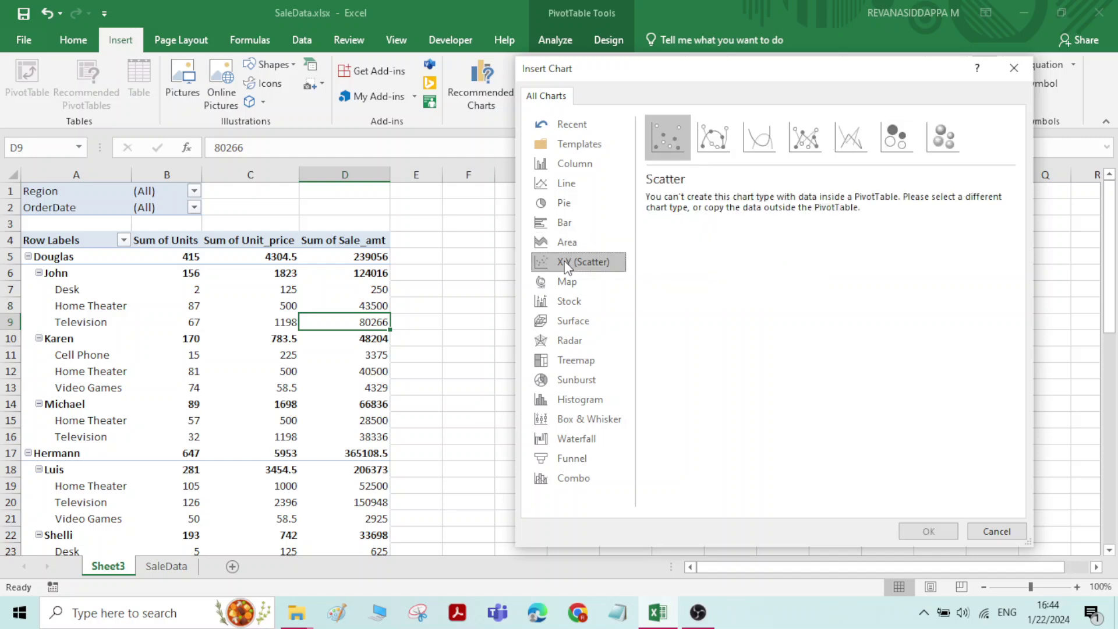
pyautogui.click(566, 282)
pyautogui.click(569, 301)
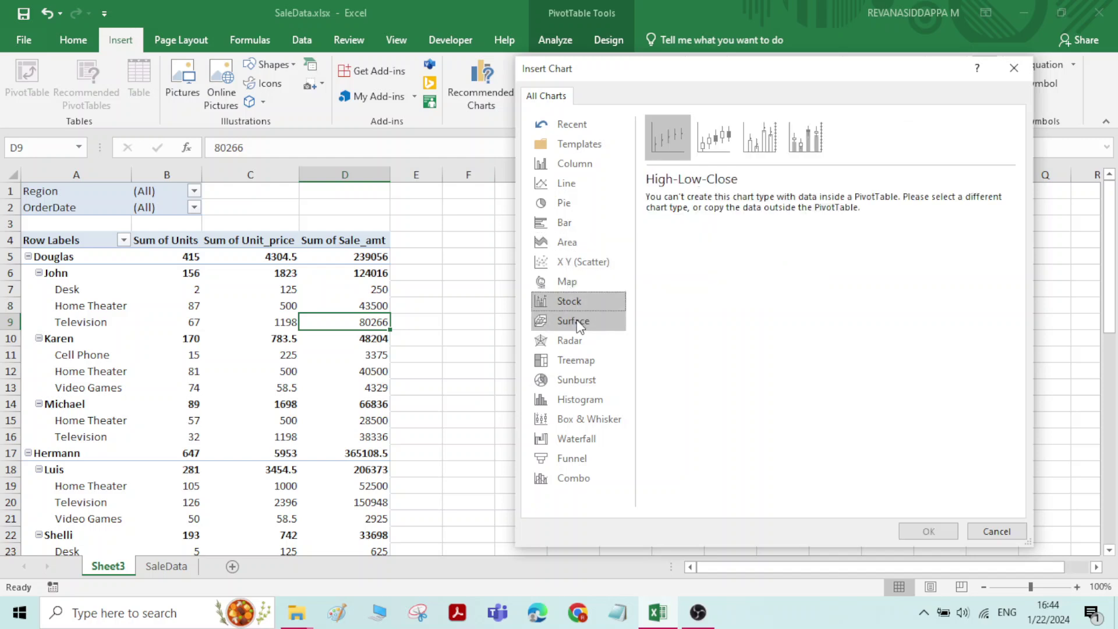
pyautogui.click(569, 341)
pyautogui.click(571, 360)
pyautogui.click(573, 379)
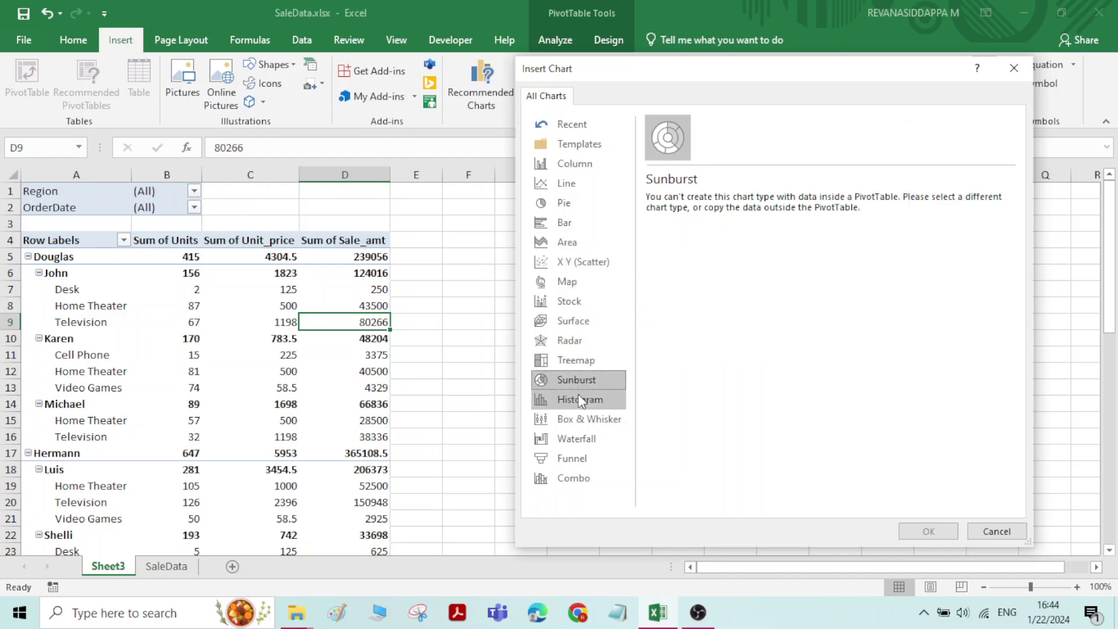
pyautogui.click(578, 400)
pyautogui.click(579, 426)
pyautogui.click(572, 441)
pyautogui.click(574, 459)
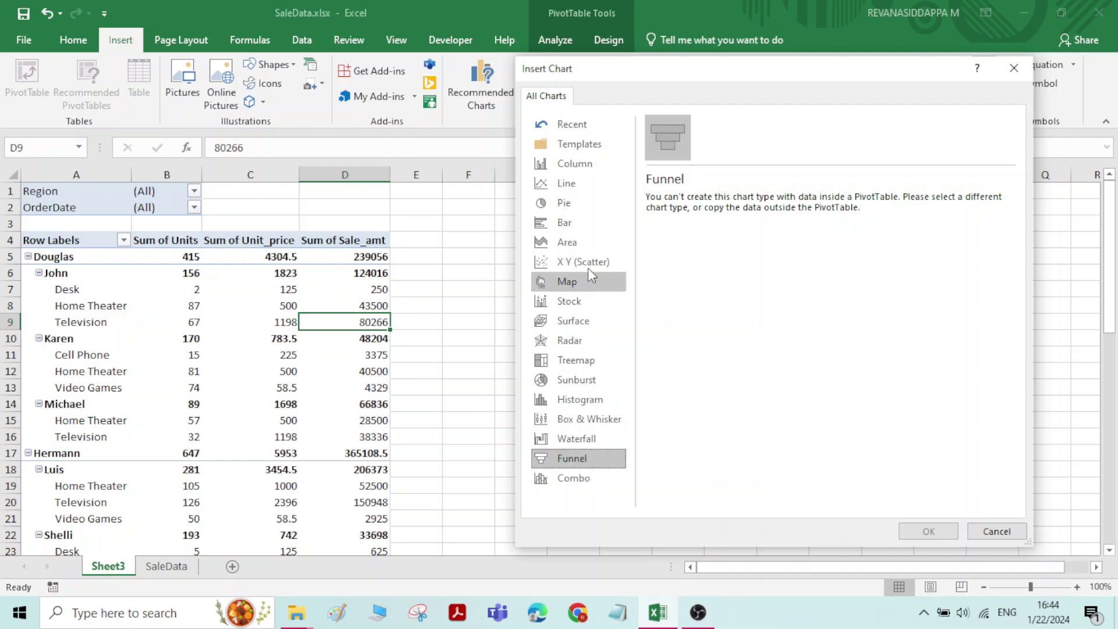
# Step: Insert a 3-D Clustered Column PivotChart
pyautogui.click(575, 164)
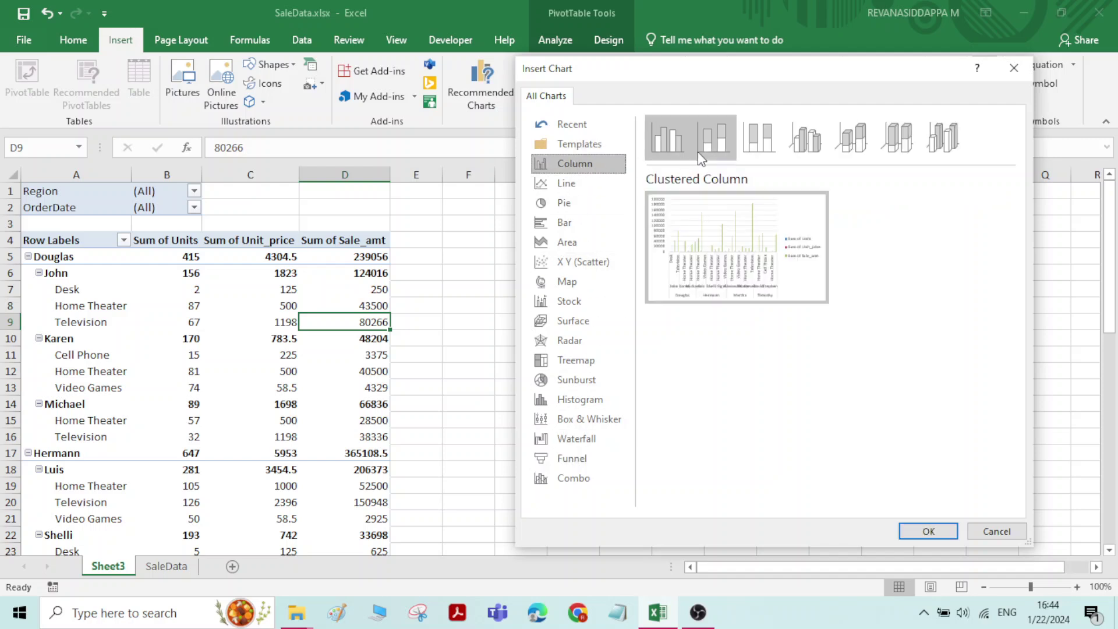
pyautogui.click(821, 144)
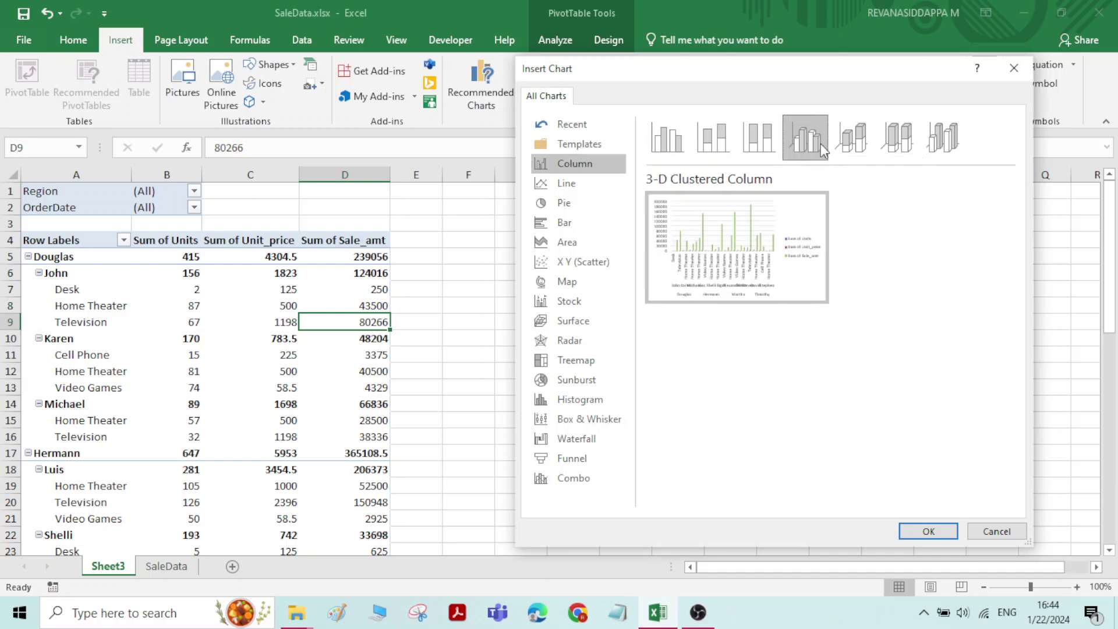
pyautogui.click(928, 531)
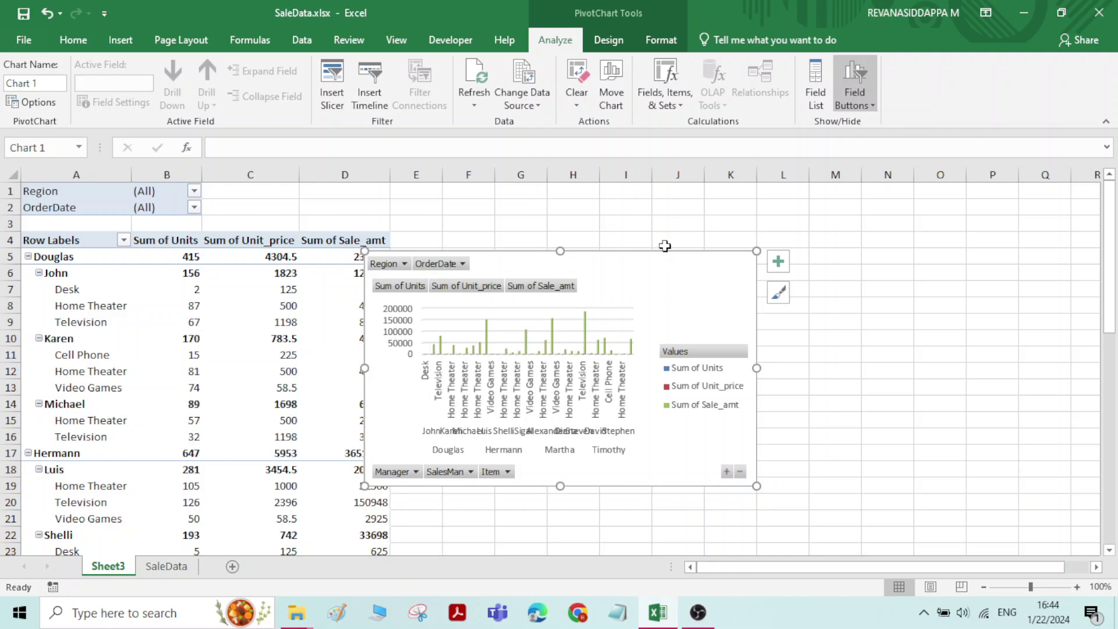
# Step: Enlarge the PivotChart and place it beside the PivotTable, spanning about columns F to Q and rows 1 to 21
pyautogui.moveTo(684, 248); pyautogui.dragTo(804, 211)
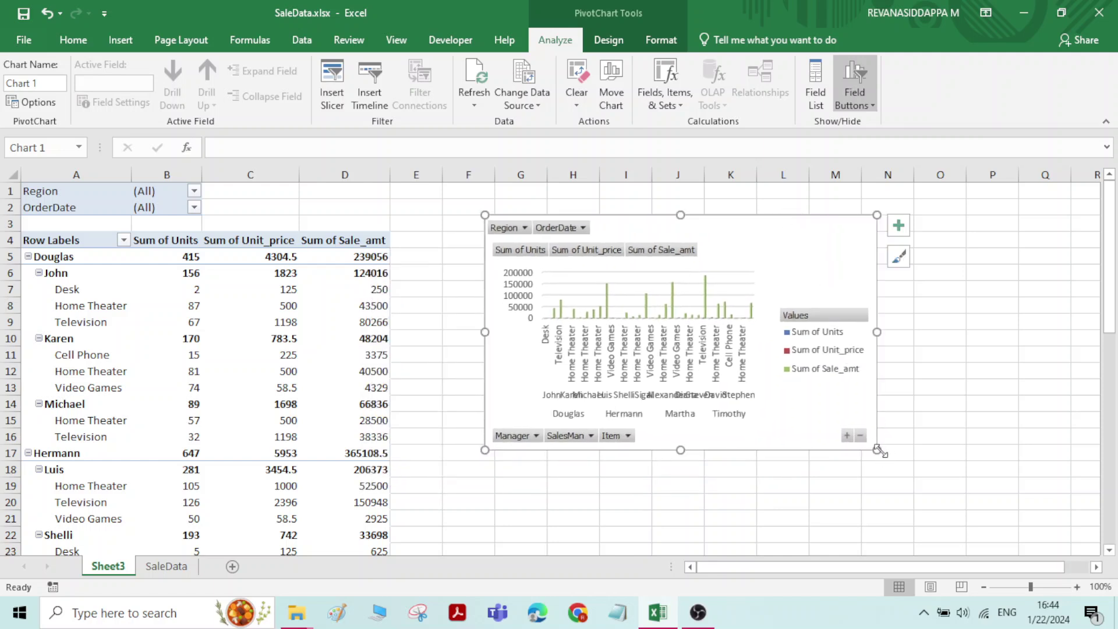
pyautogui.moveTo(876, 450); pyautogui.dragTo(1019, 520)
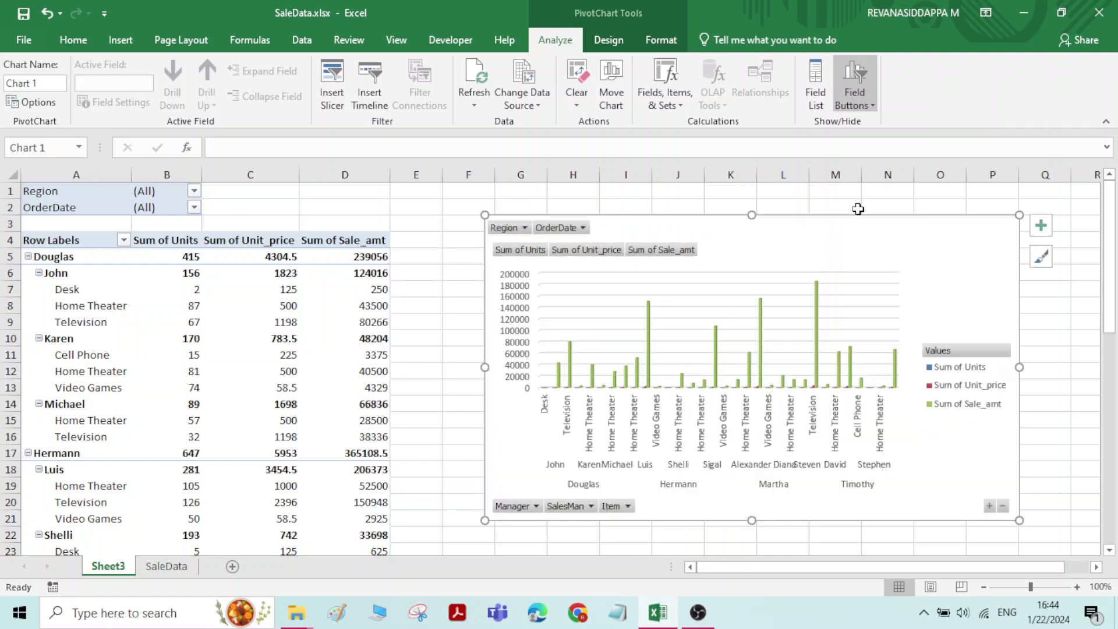
pyautogui.moveTo(857, 214); pyautogui.dragTo(805, 189)
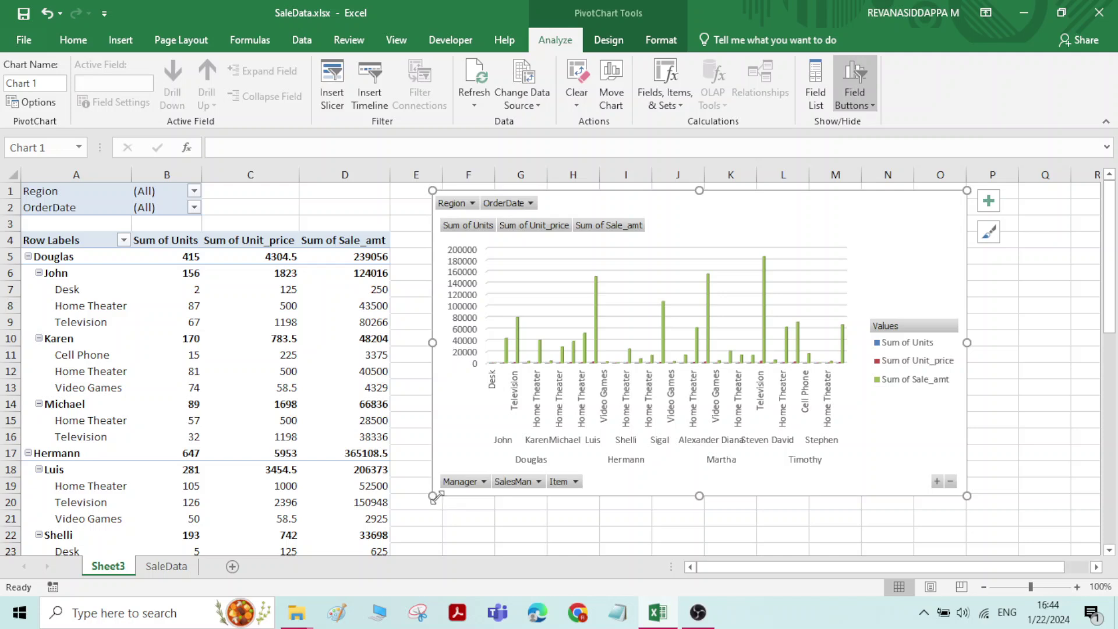
pyautogui.moveTo(423, 500); pyautogui.dragTo(448, 530)
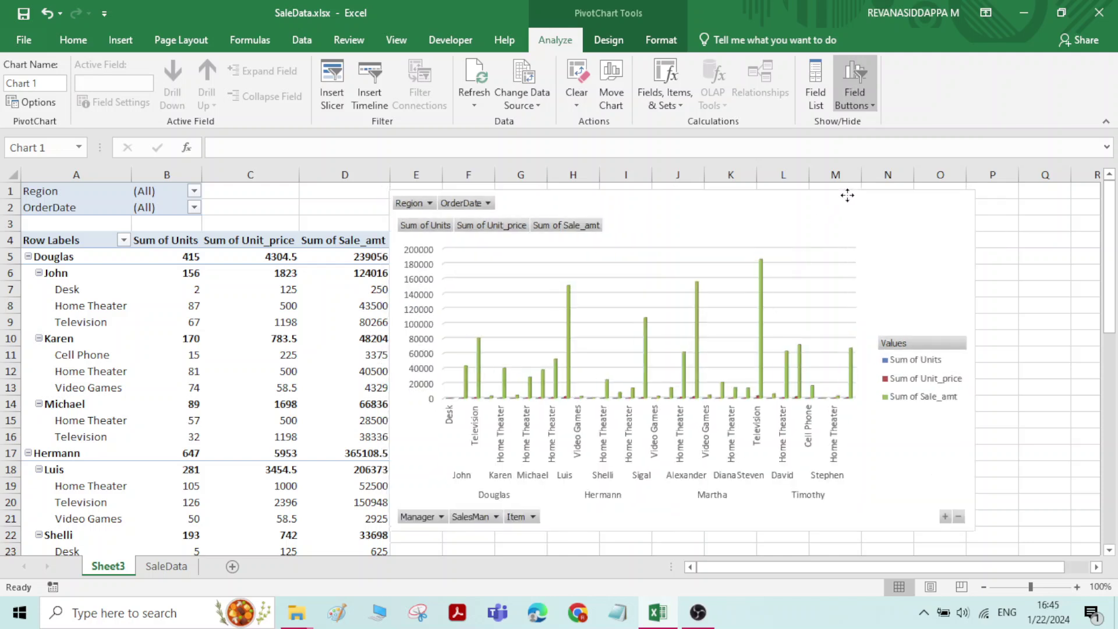
pyautogui.click(902, 196)
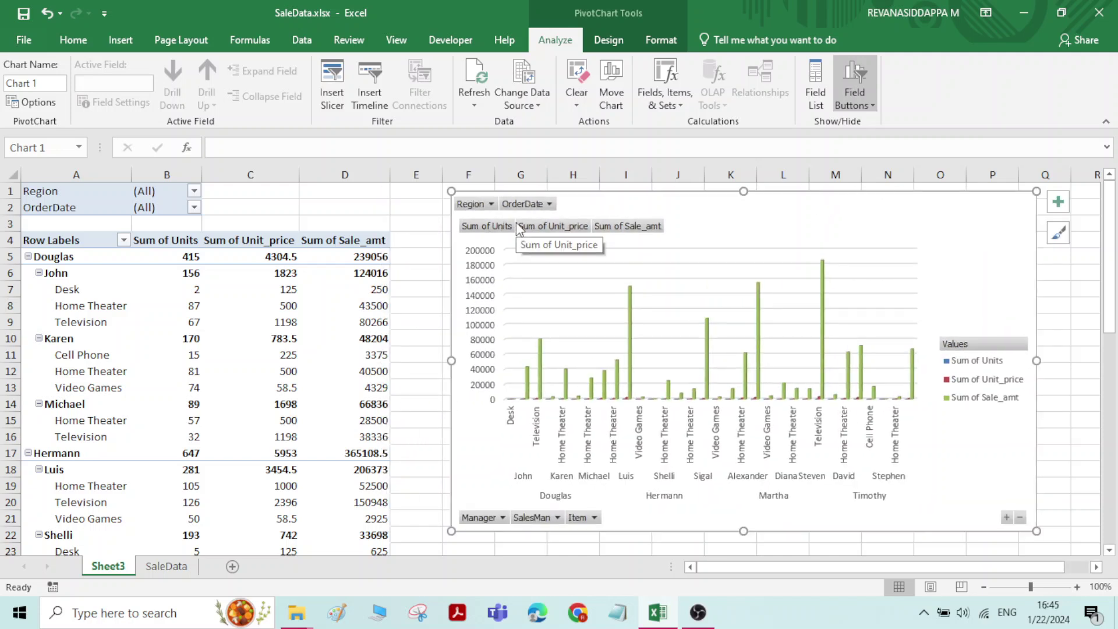
# Step: Filter the PivotChart's Manager field to only the last manager listed, and look at the SalesMan filter
pyautogui.click(502, 518)
pyautogui.click(335, 345)
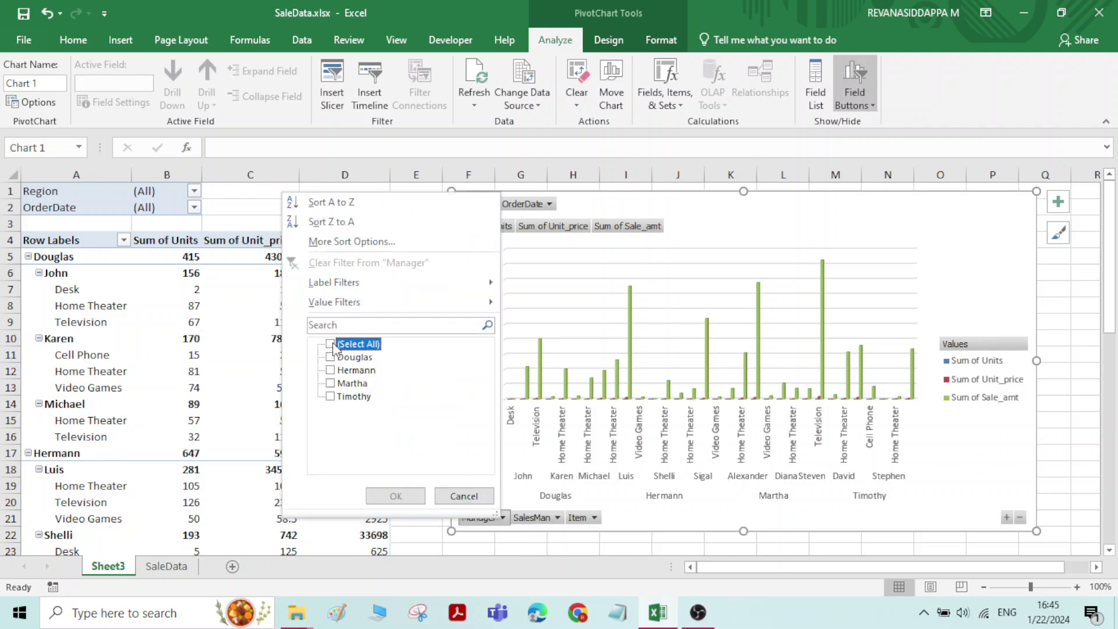
pyautogui.click(331, 397)
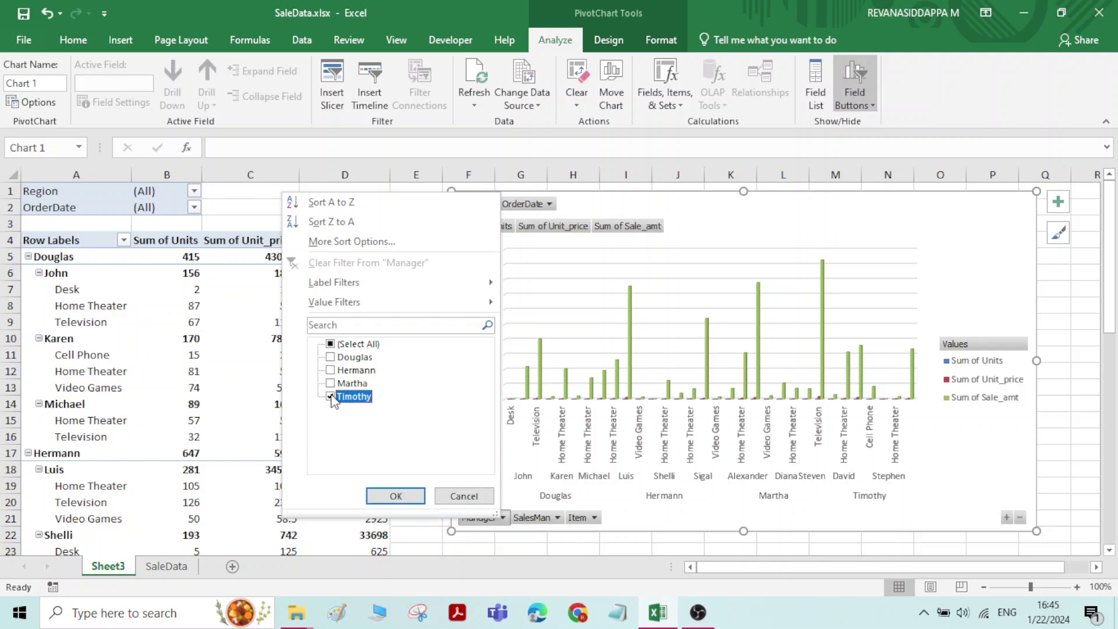
pyautogui.click(396, 496)
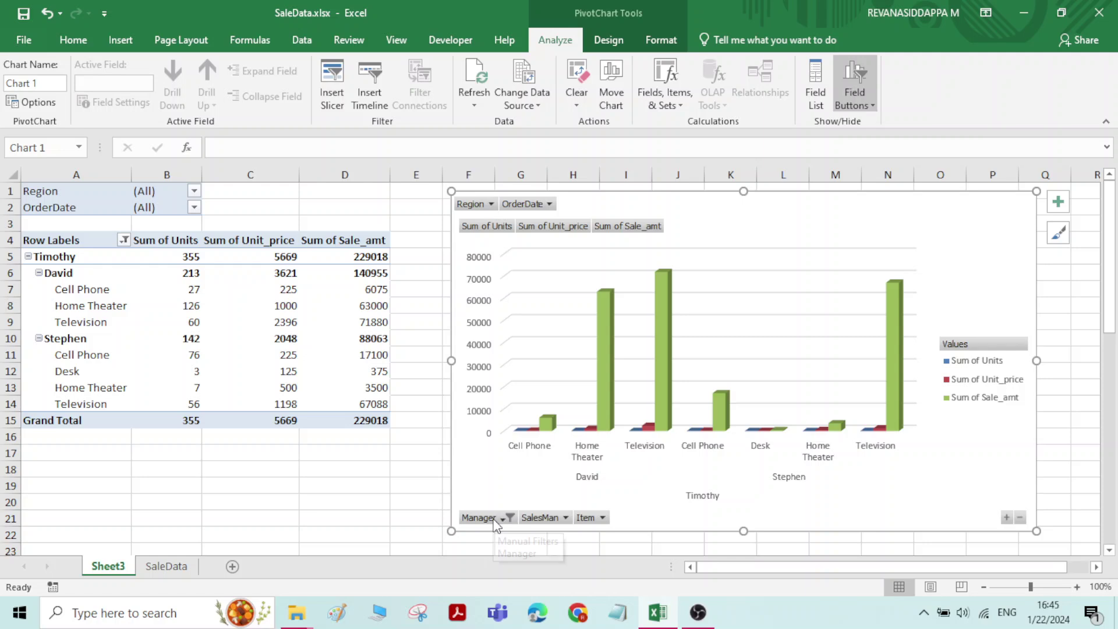
pyautogui.click(566, 518)
pyautogui.click(566, 517)
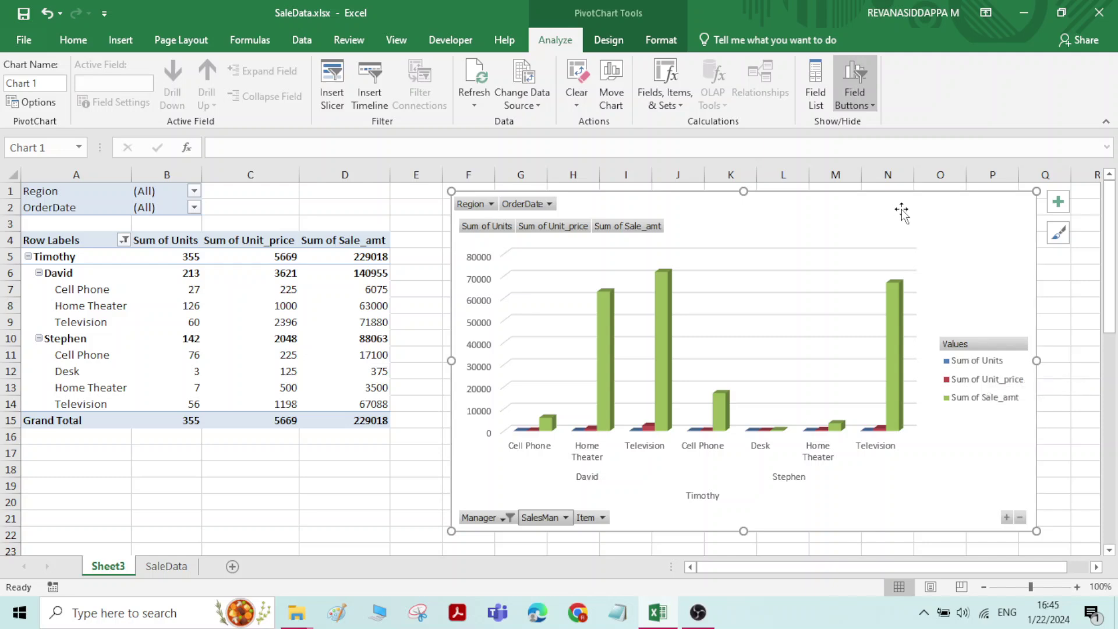
# Step: Filter the PivotChart's Region field to West only and inspect the Television sale amount column
pyautogui.click(491, 204)
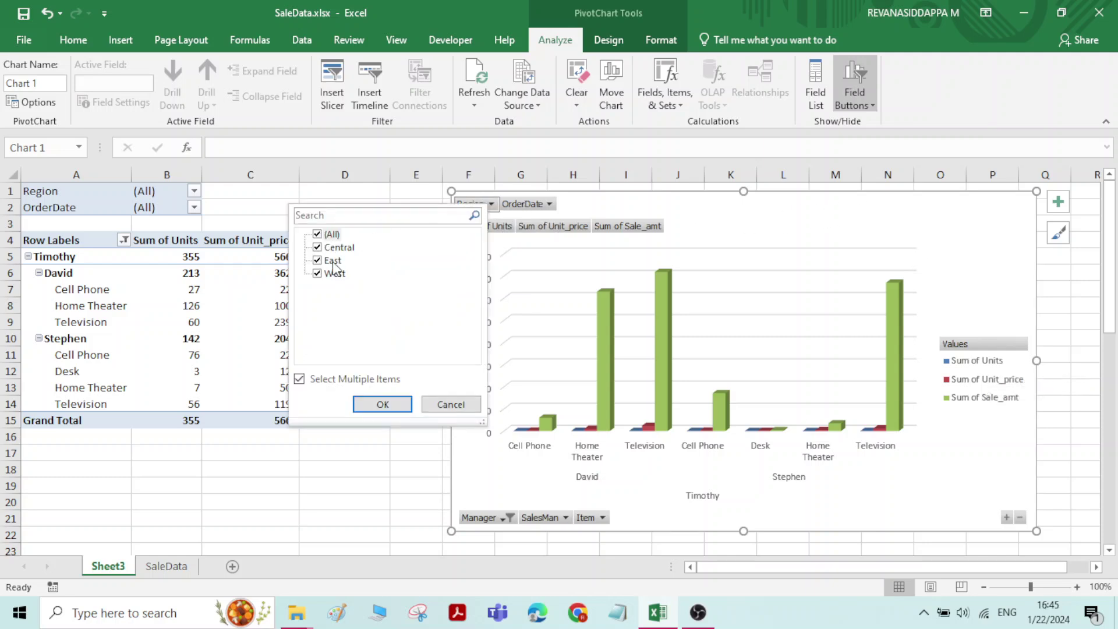
pyautogui.click(317, 234)
pyautogui.click(318, 273)
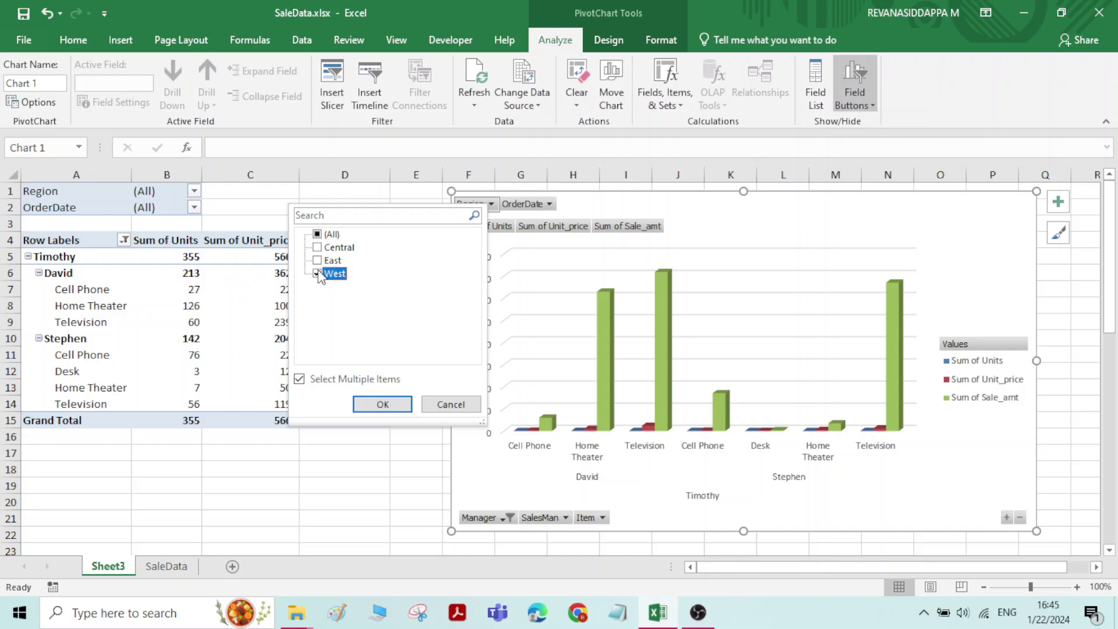
pyautogui.click(386, 404)
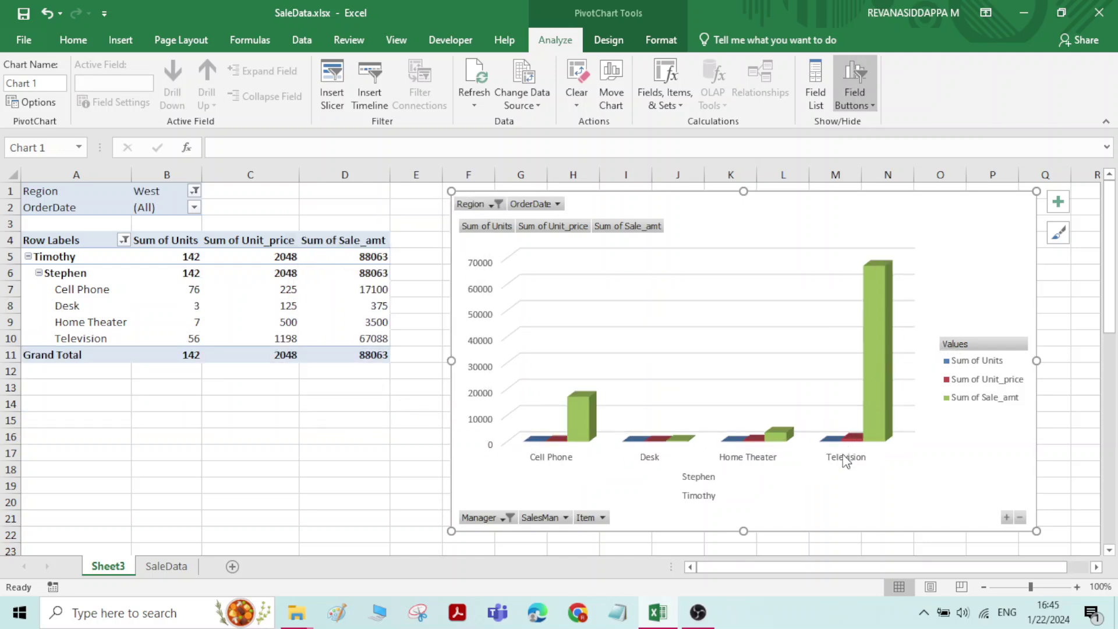
pyautogui.moveTo(879, 382)
# Step: Shift the PivotChart toward the PivotTable and add data labels and a data table to it
pyautogui.moveTo(876, 193); pyautogui.dragTo(786, 199)
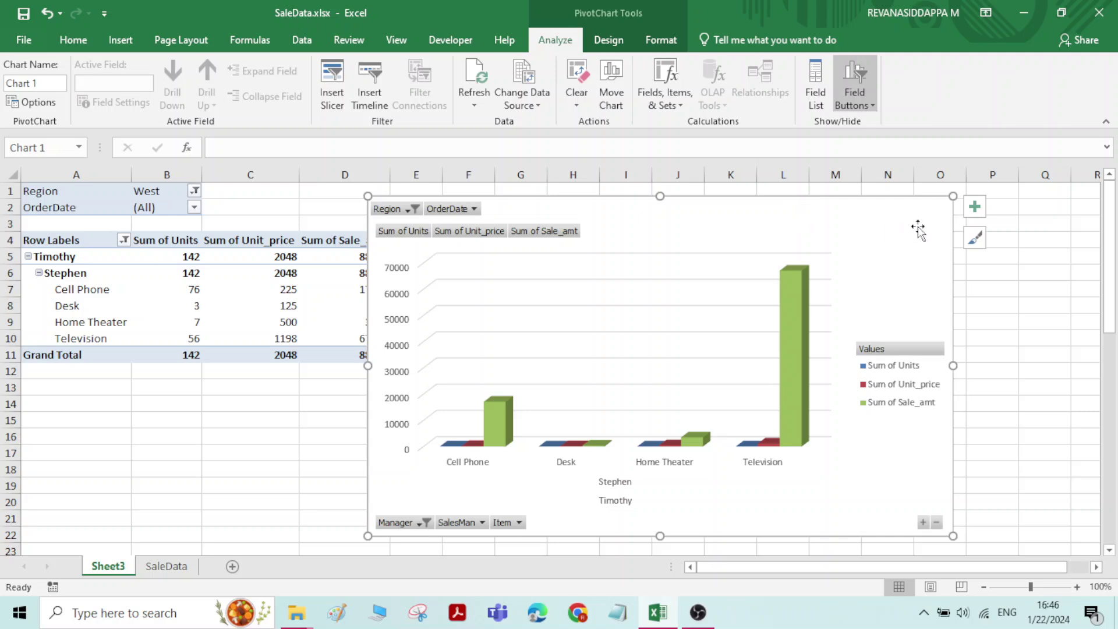
pyautogui.click(976, 208)
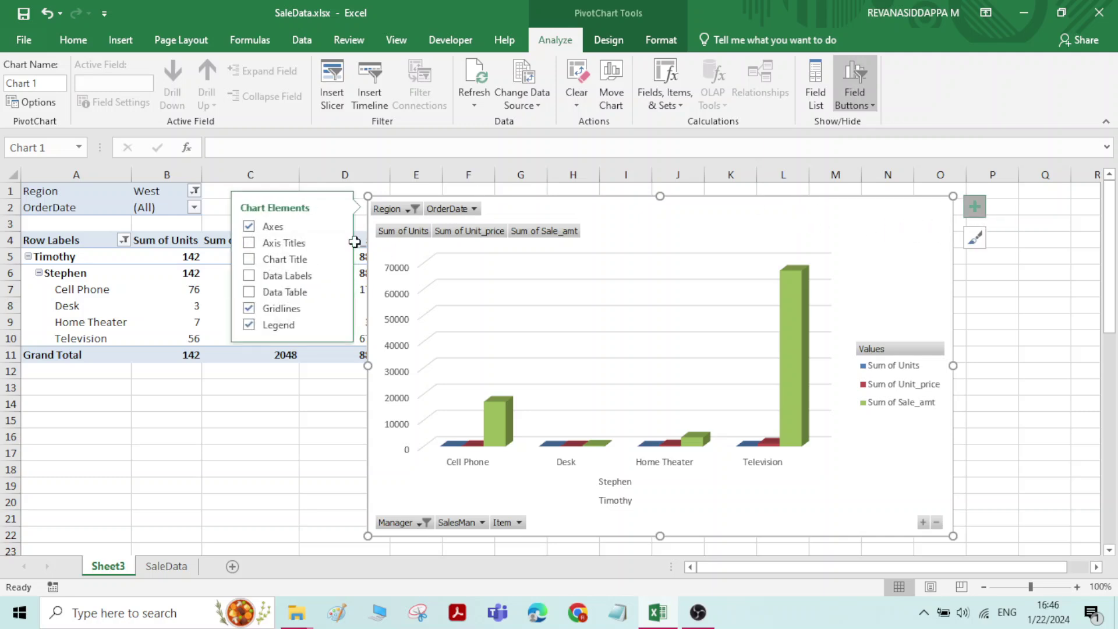
pyautogui.click(266, 277)
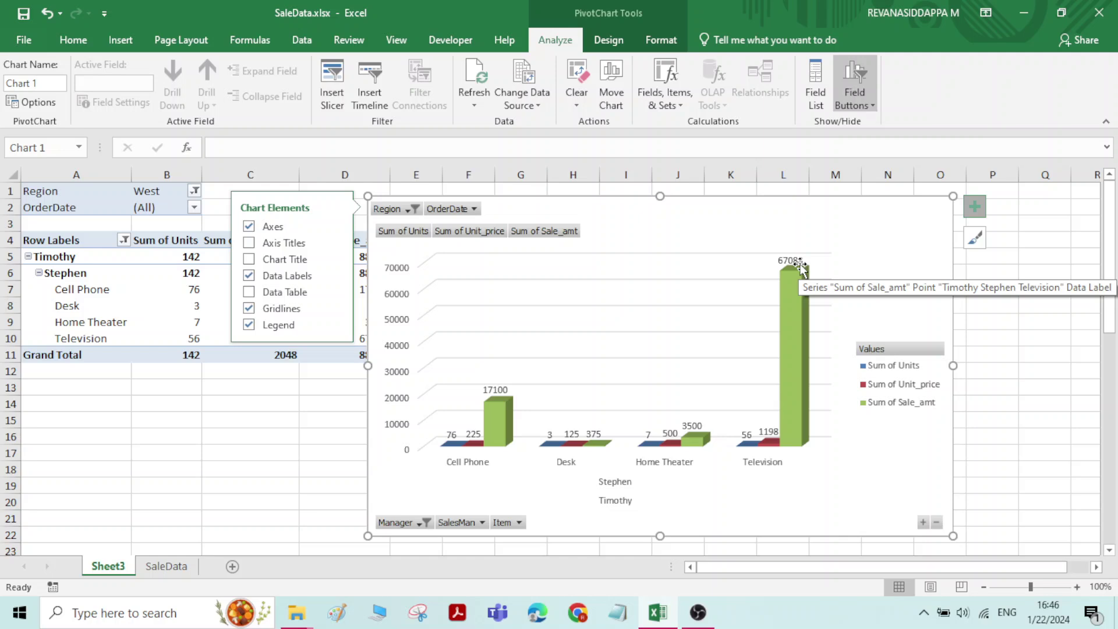
pyautogui.click(250, 292)
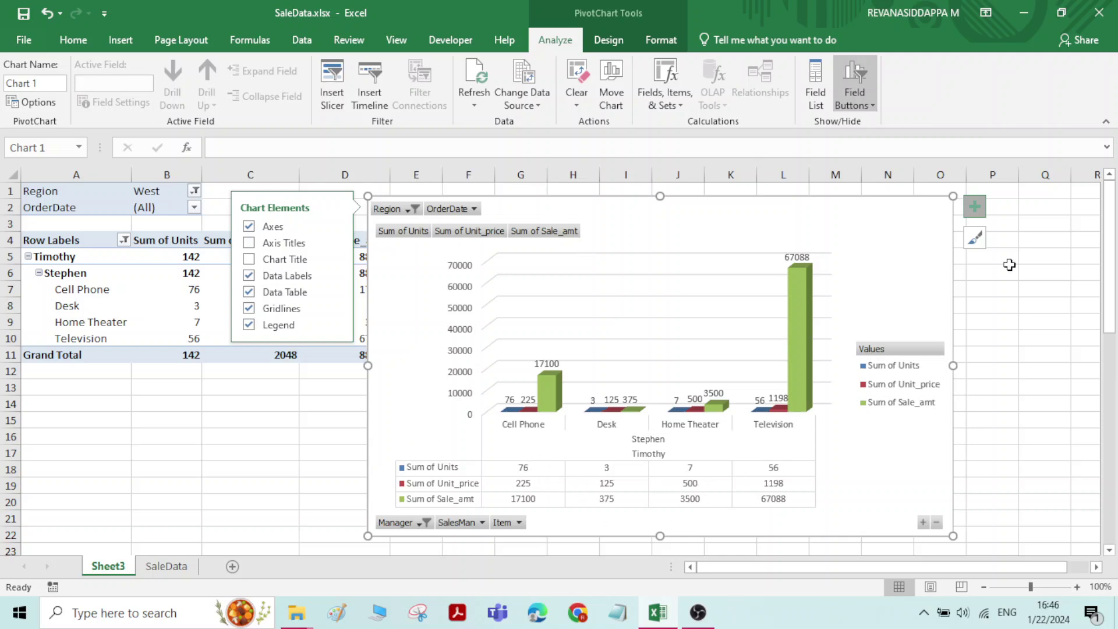
pyautogui.click(798, 290)
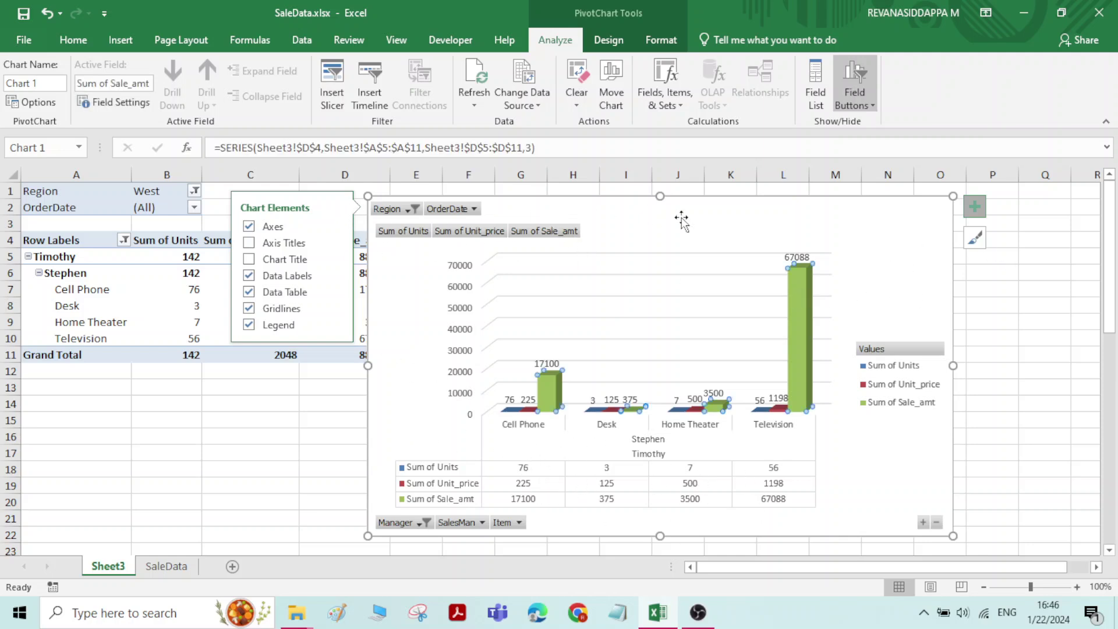
pyautogui.click(912, 251)
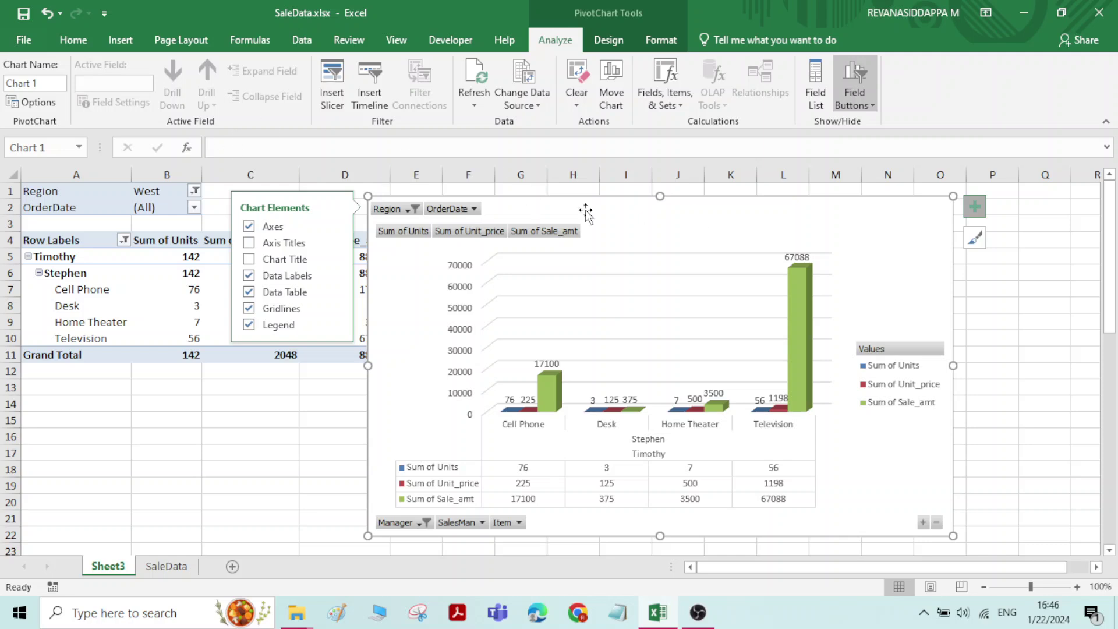
pyautogui.click(880, 210)
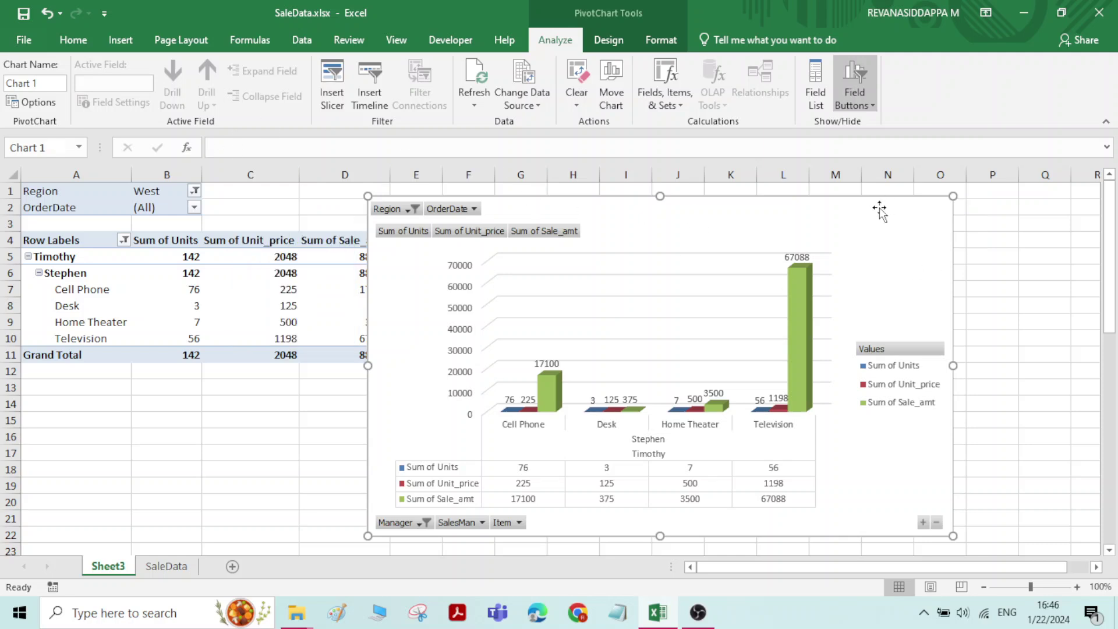
pyautogui.doubleClick(881, 211)
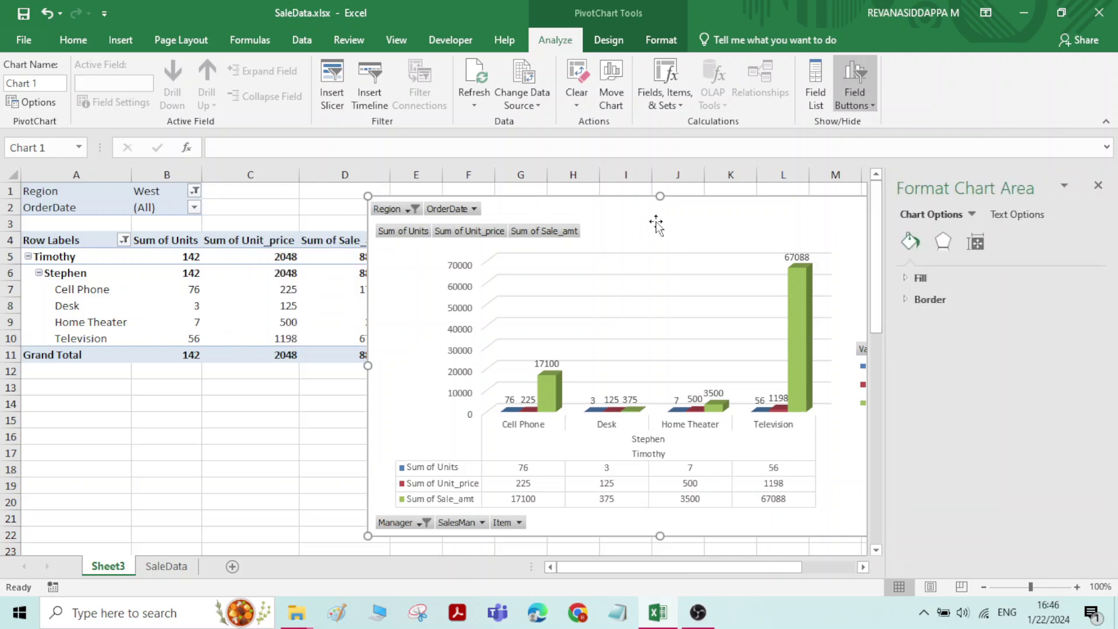
pyautogui.click(1098, 187)
pyautogui.click(974, 207)
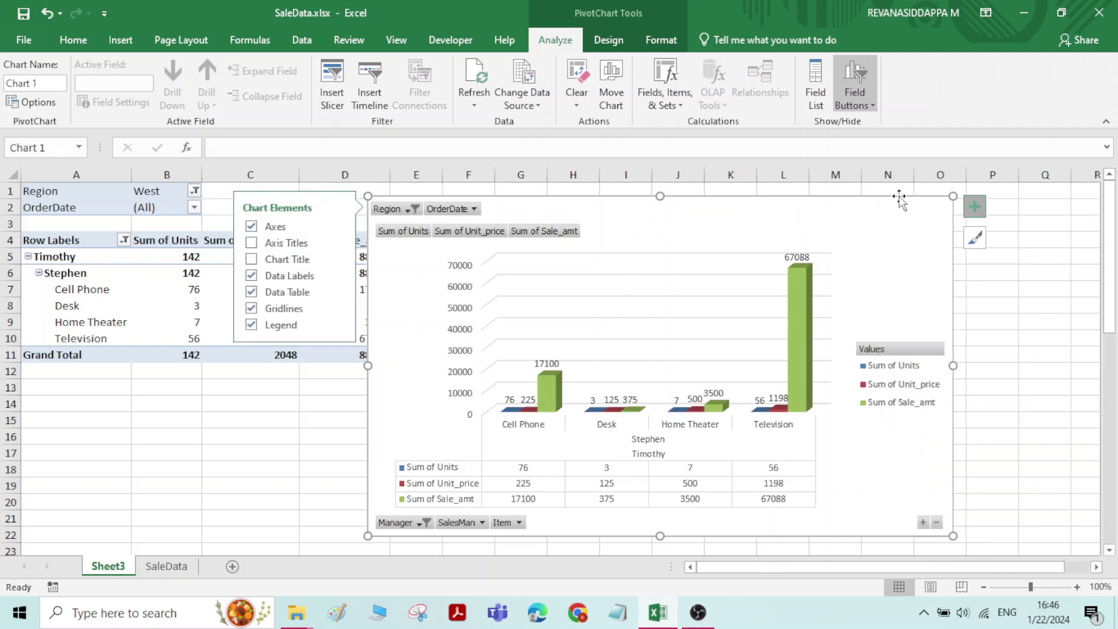
# Step: Recolor the PivotChart with Colorful Palette 2 and apply the eighth chart style, which has gradient columns
pyautogui.click(608, 41)
pyautogui.click(115, 98)
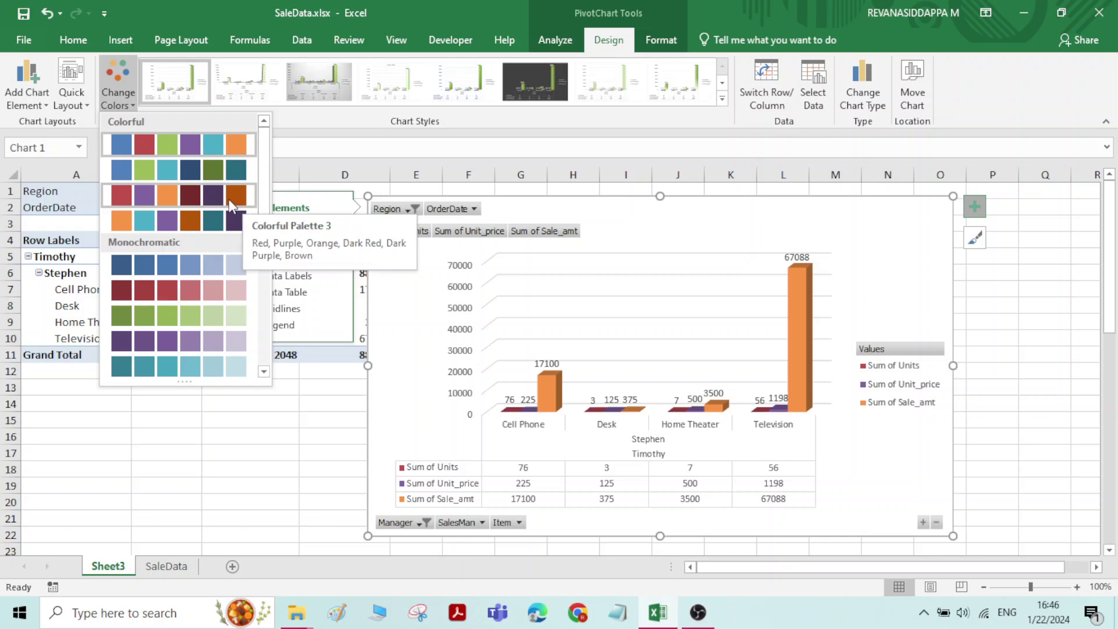
pyautogui.click(169, 179)
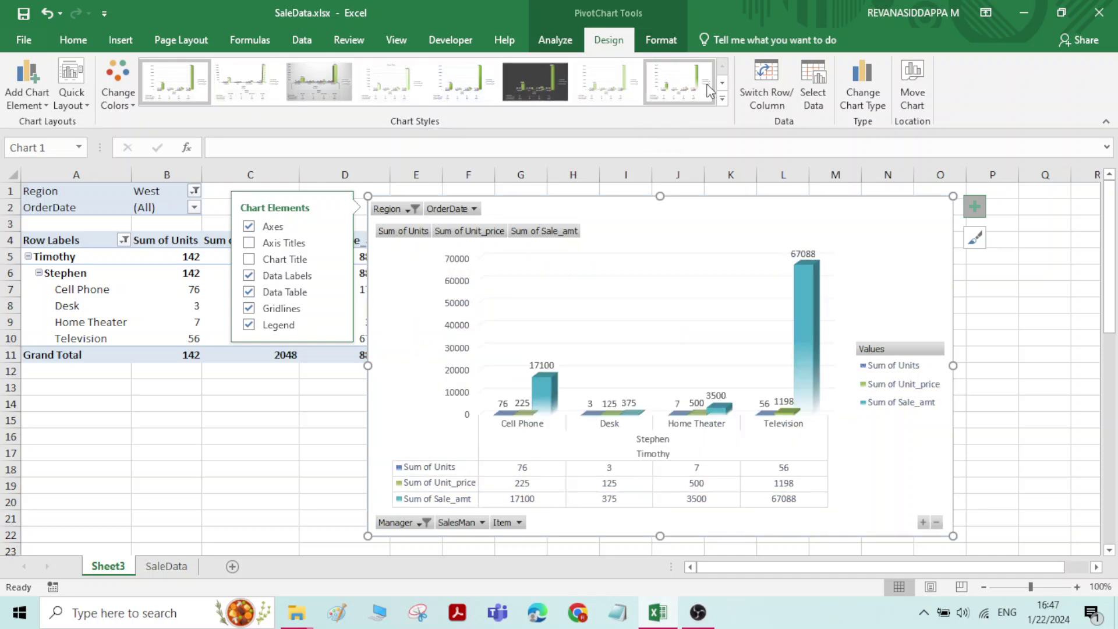
pyautogui.click(684, 92)
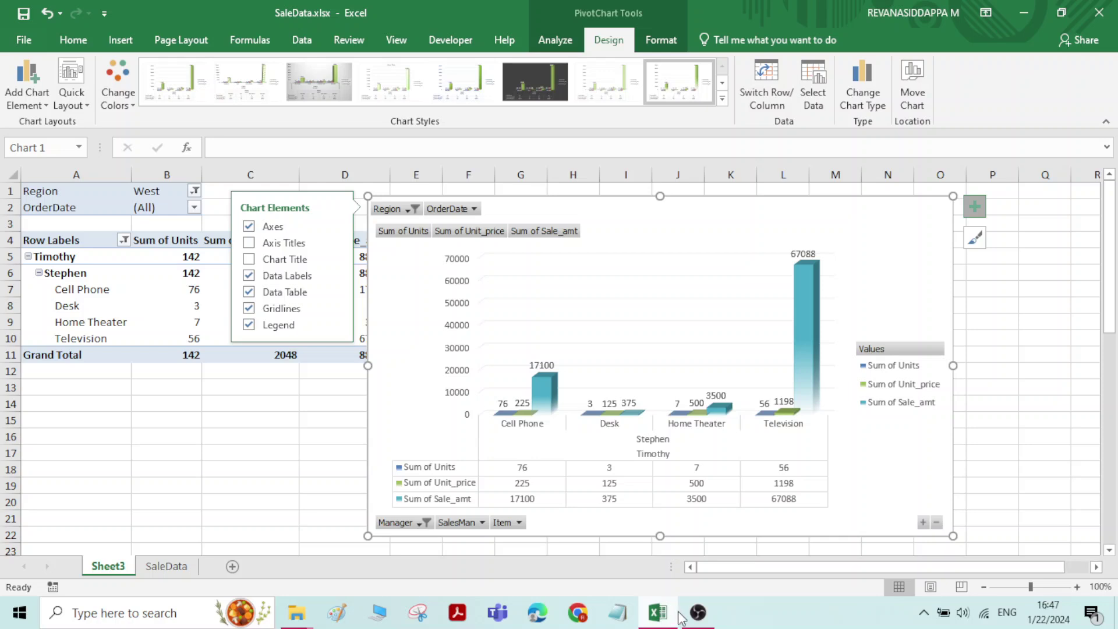
pyautogui.moveTo(660, 617)
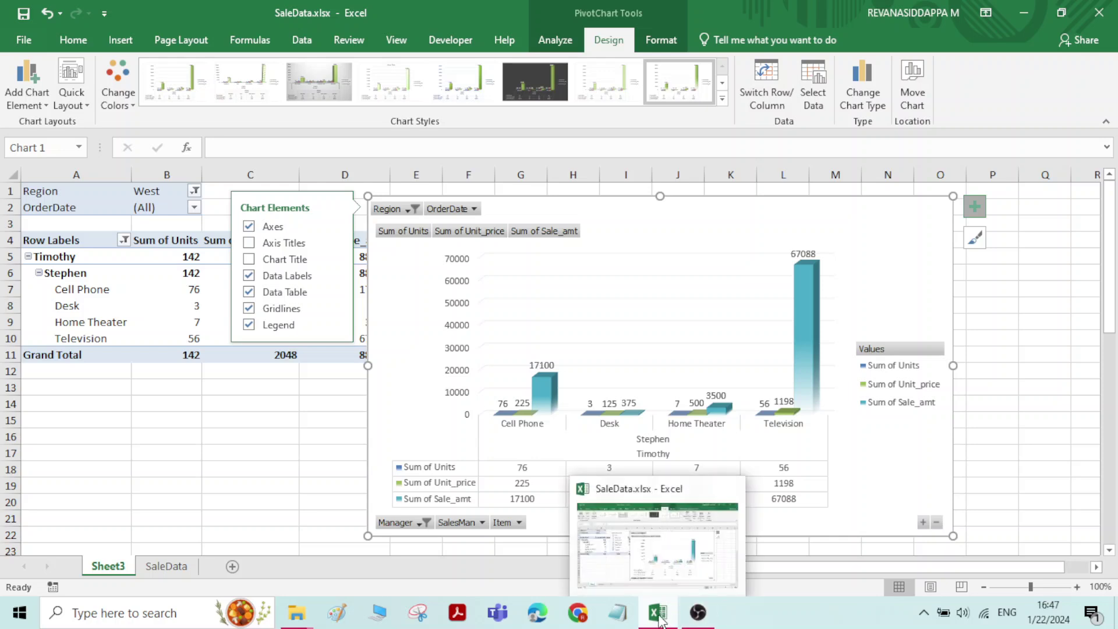
pyautogui.click(697, 612)
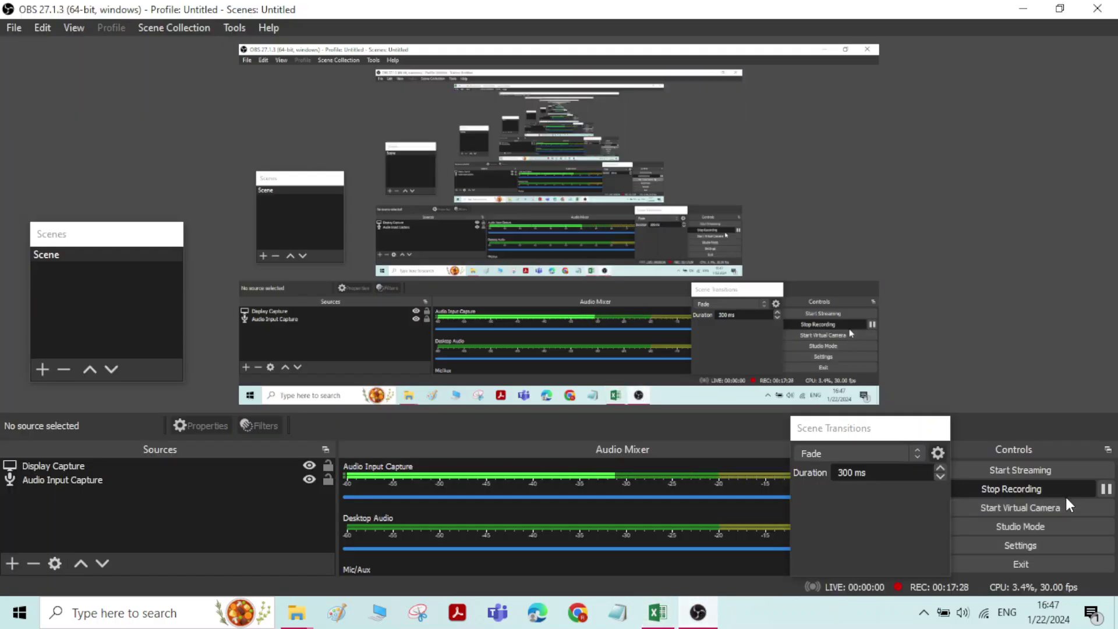